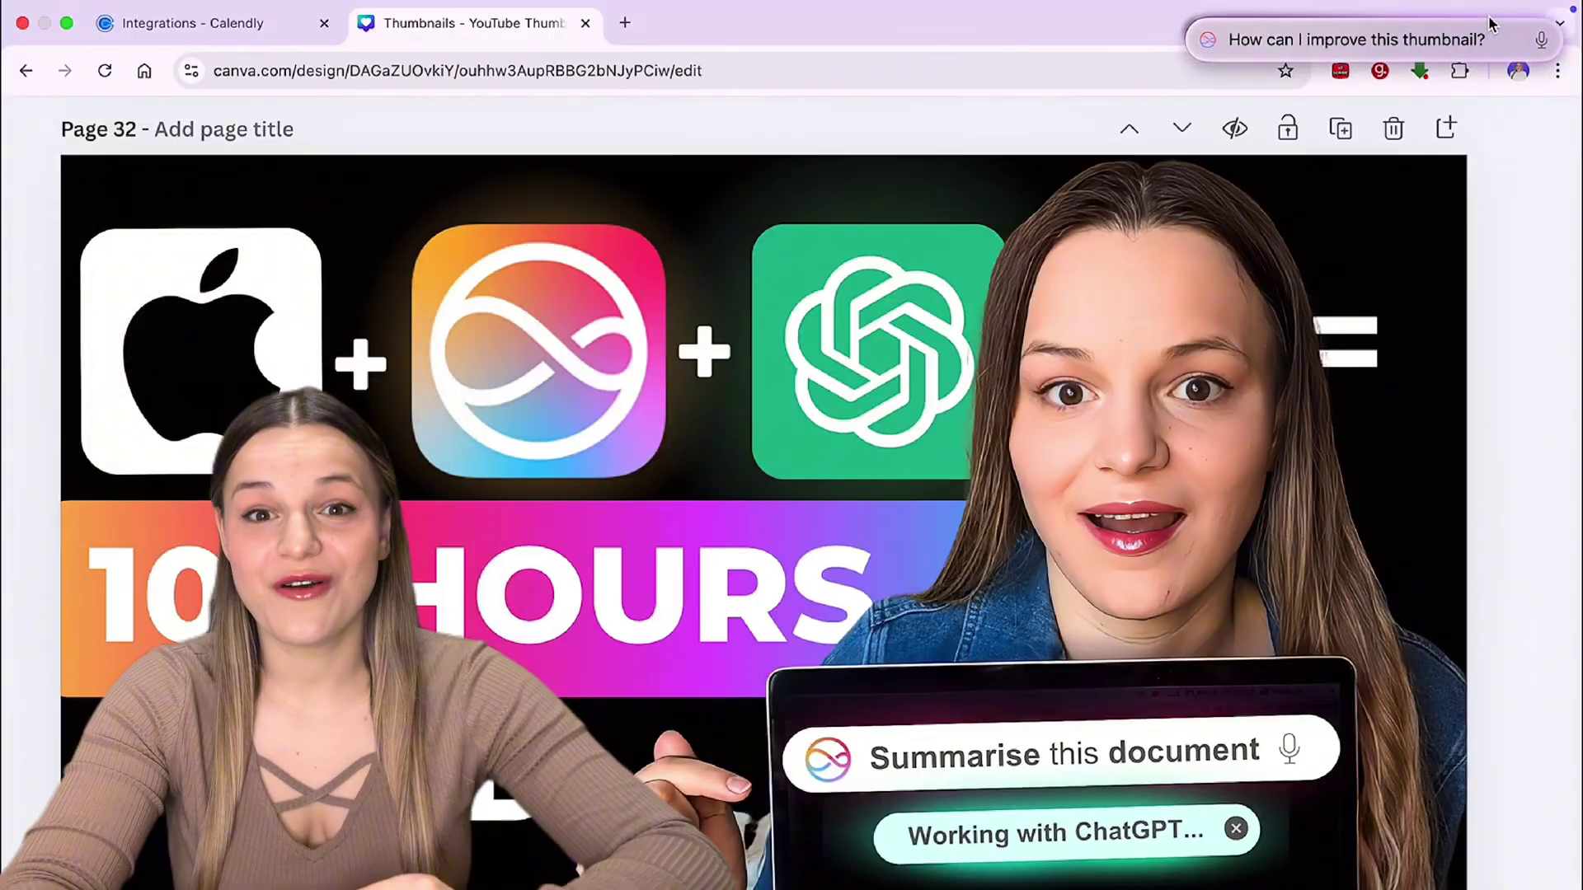
- Send the thumbnail question with its screenshot, then send the Preview document's Full Content to ChatGPT
key(Return)
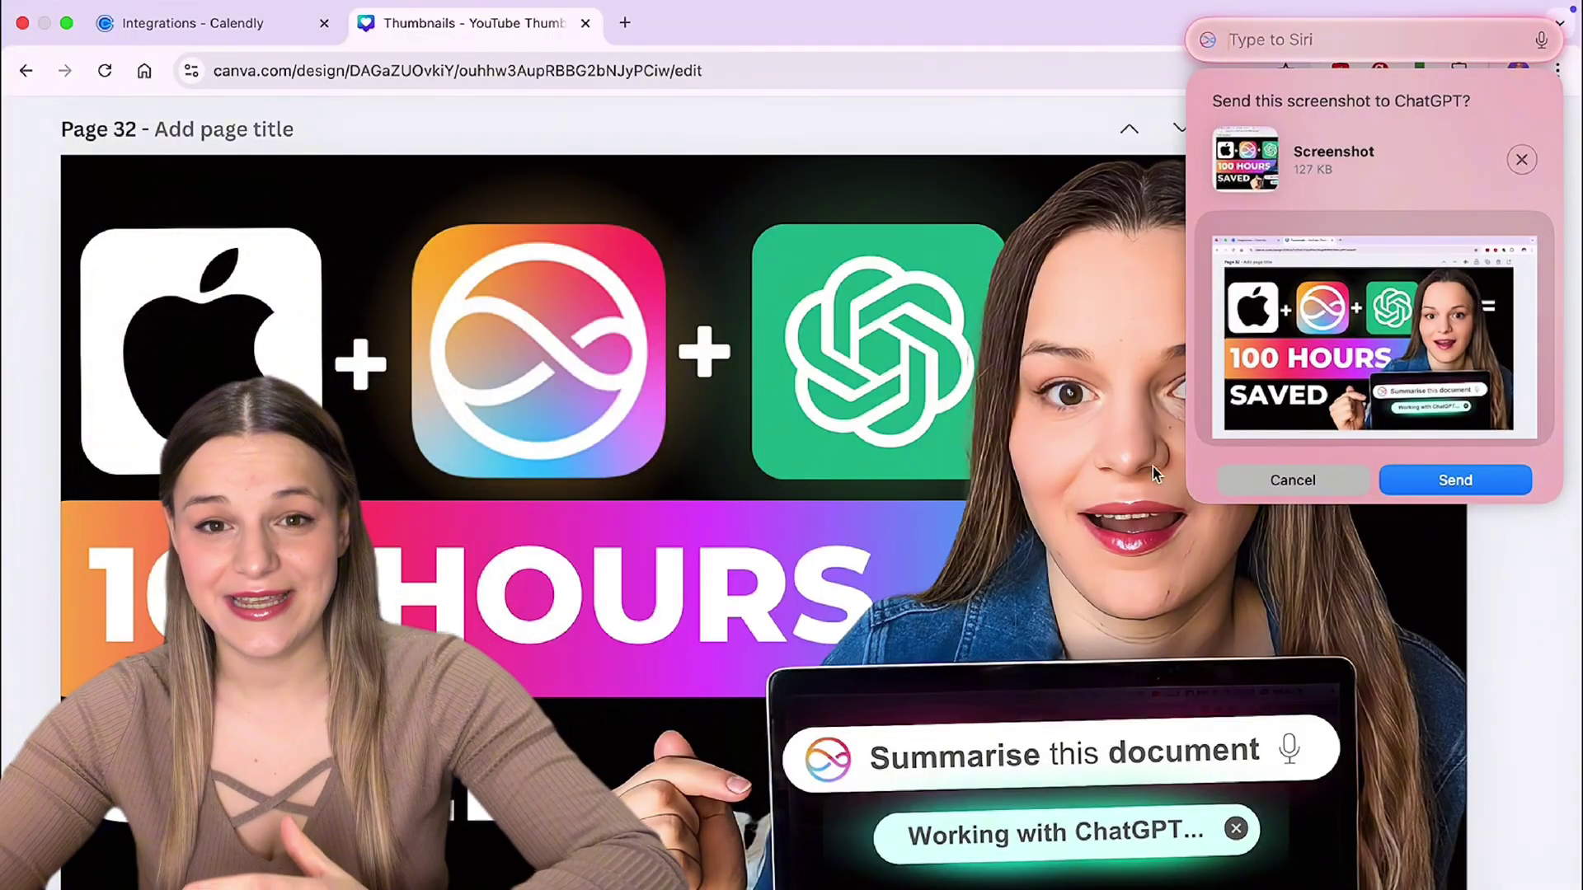
click(1432, 483)
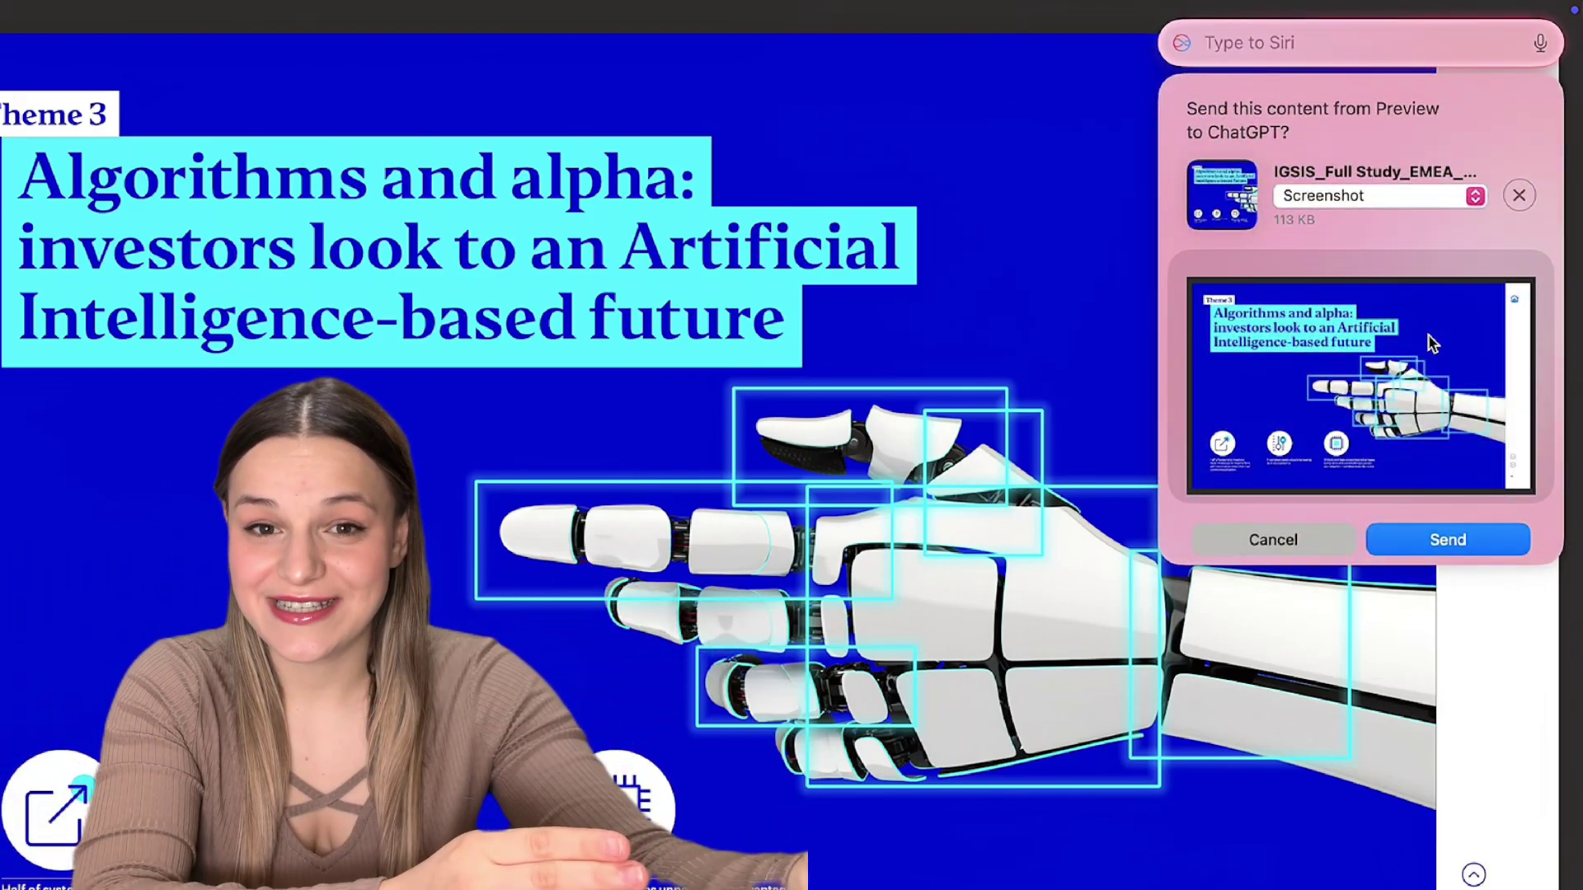
click(1395, 195)
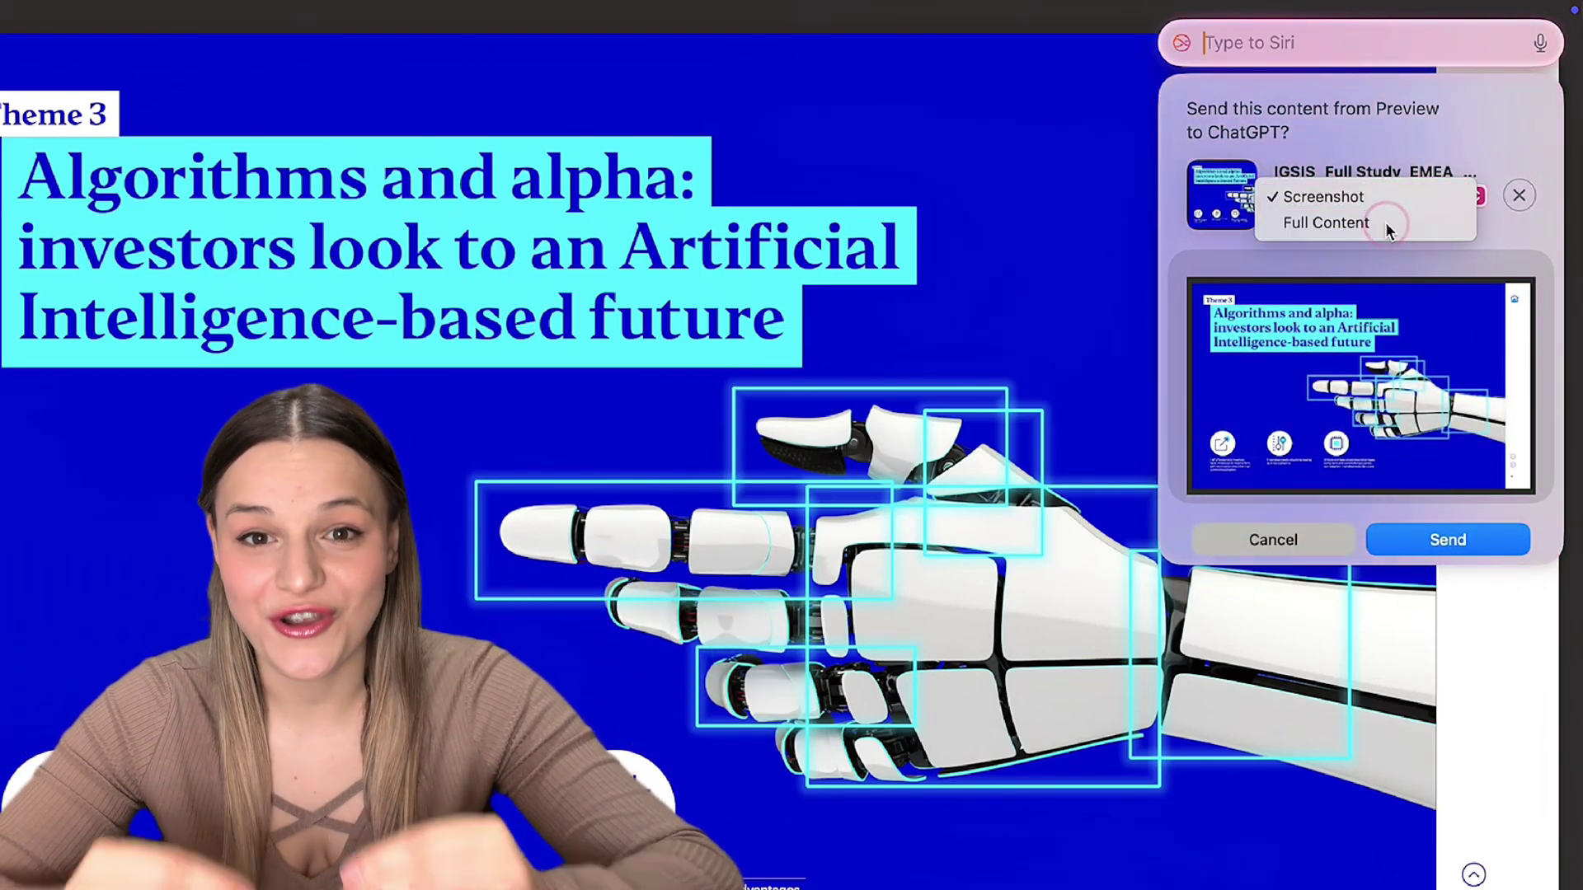
click(1387, 221)
click(1459, 542)
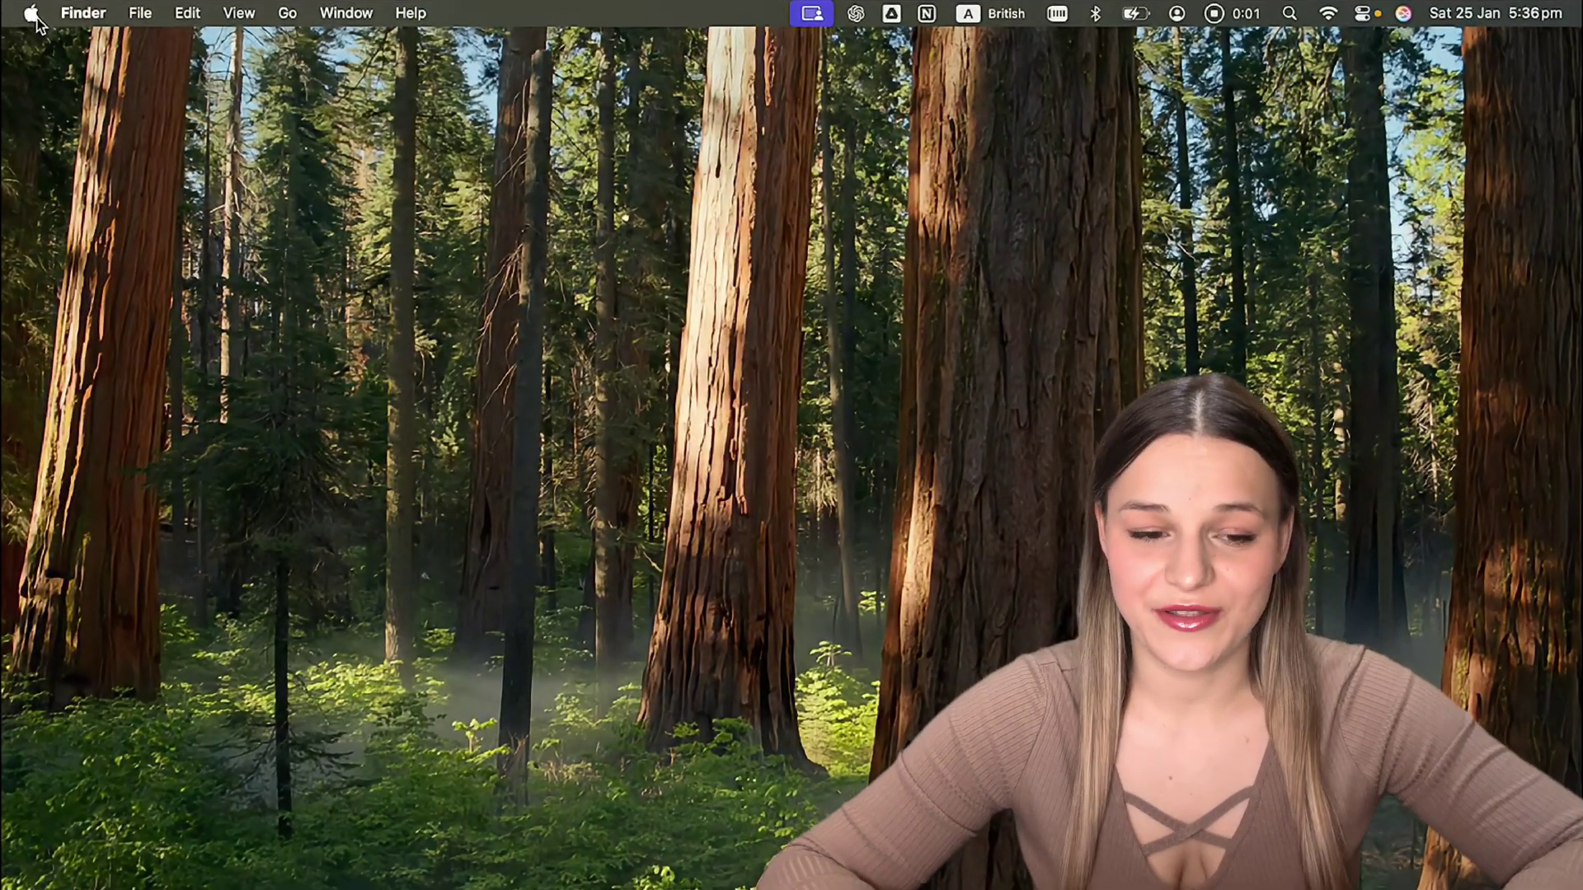
- Show About This Mac: MacBook Pro, Apple M1, 8 GB memory, macOS Sequoia
click(33, 13)
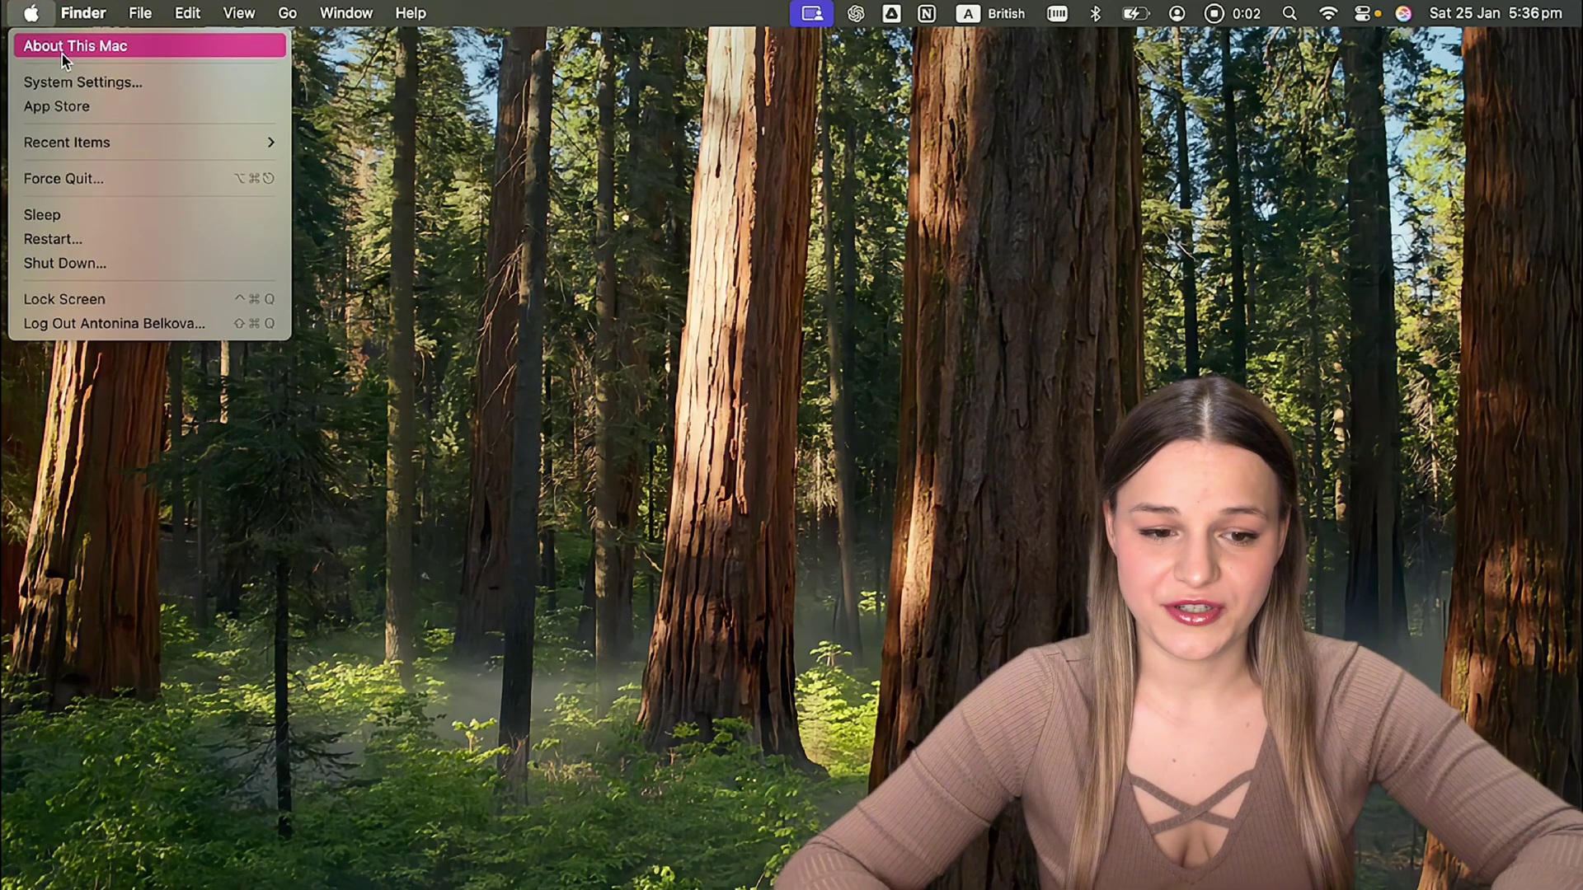
click(65, 48)
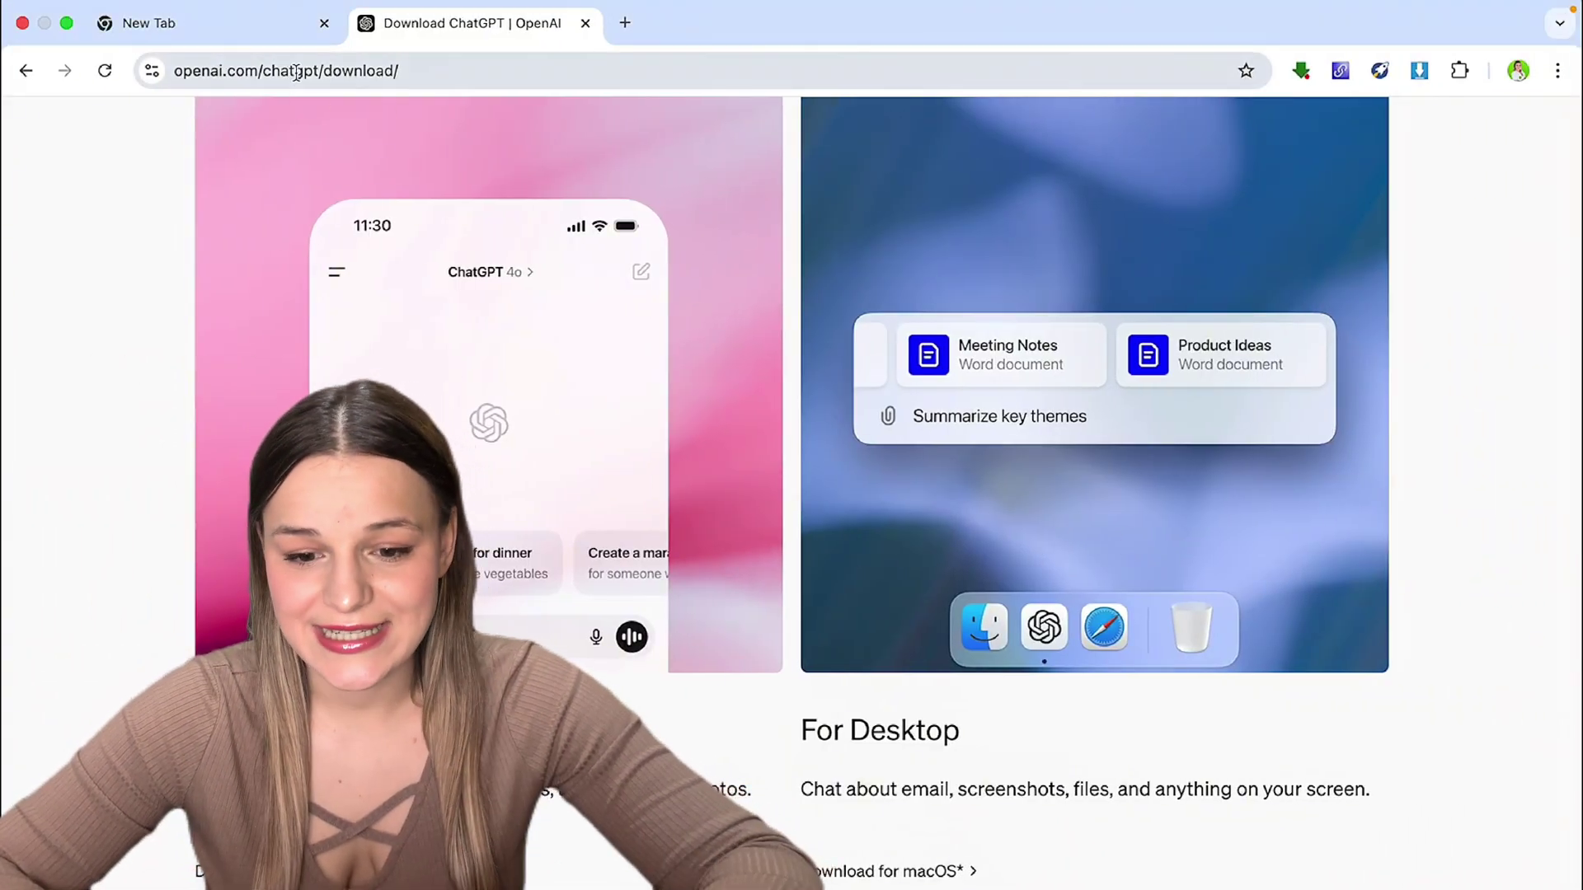
- Select the web address of the openai.com ChatGPT download page in Chrome
click(470, 71)
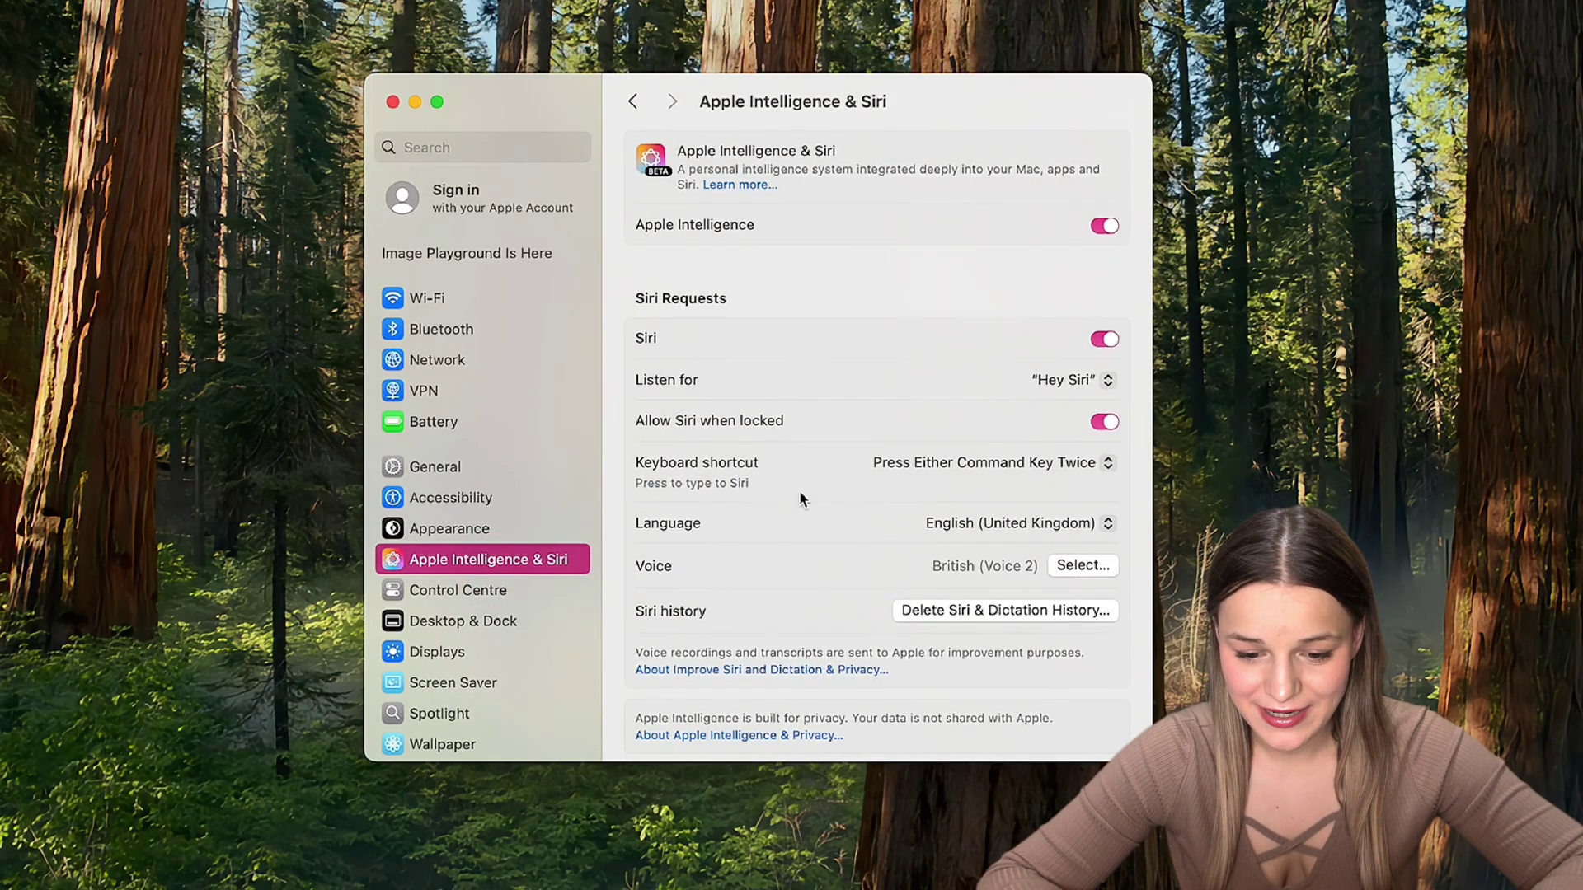
- Set up and enable the ChatGPT extension under Apple Intelligence & Siri Extensions
scroll(799, 490, down, 5)
click(797, 643)
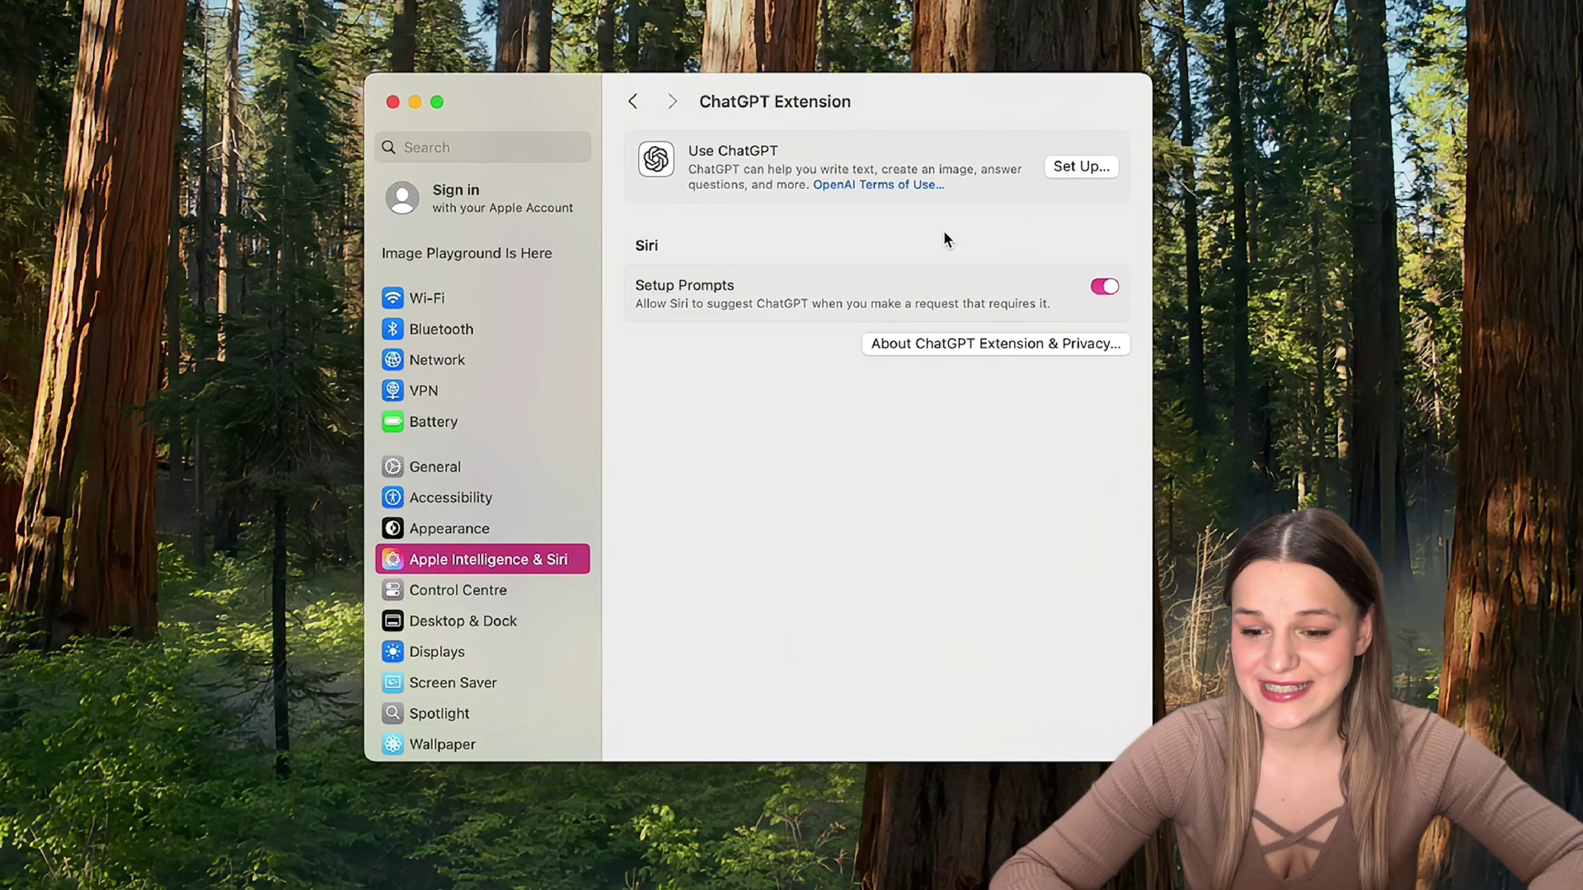
click(1077, 165)
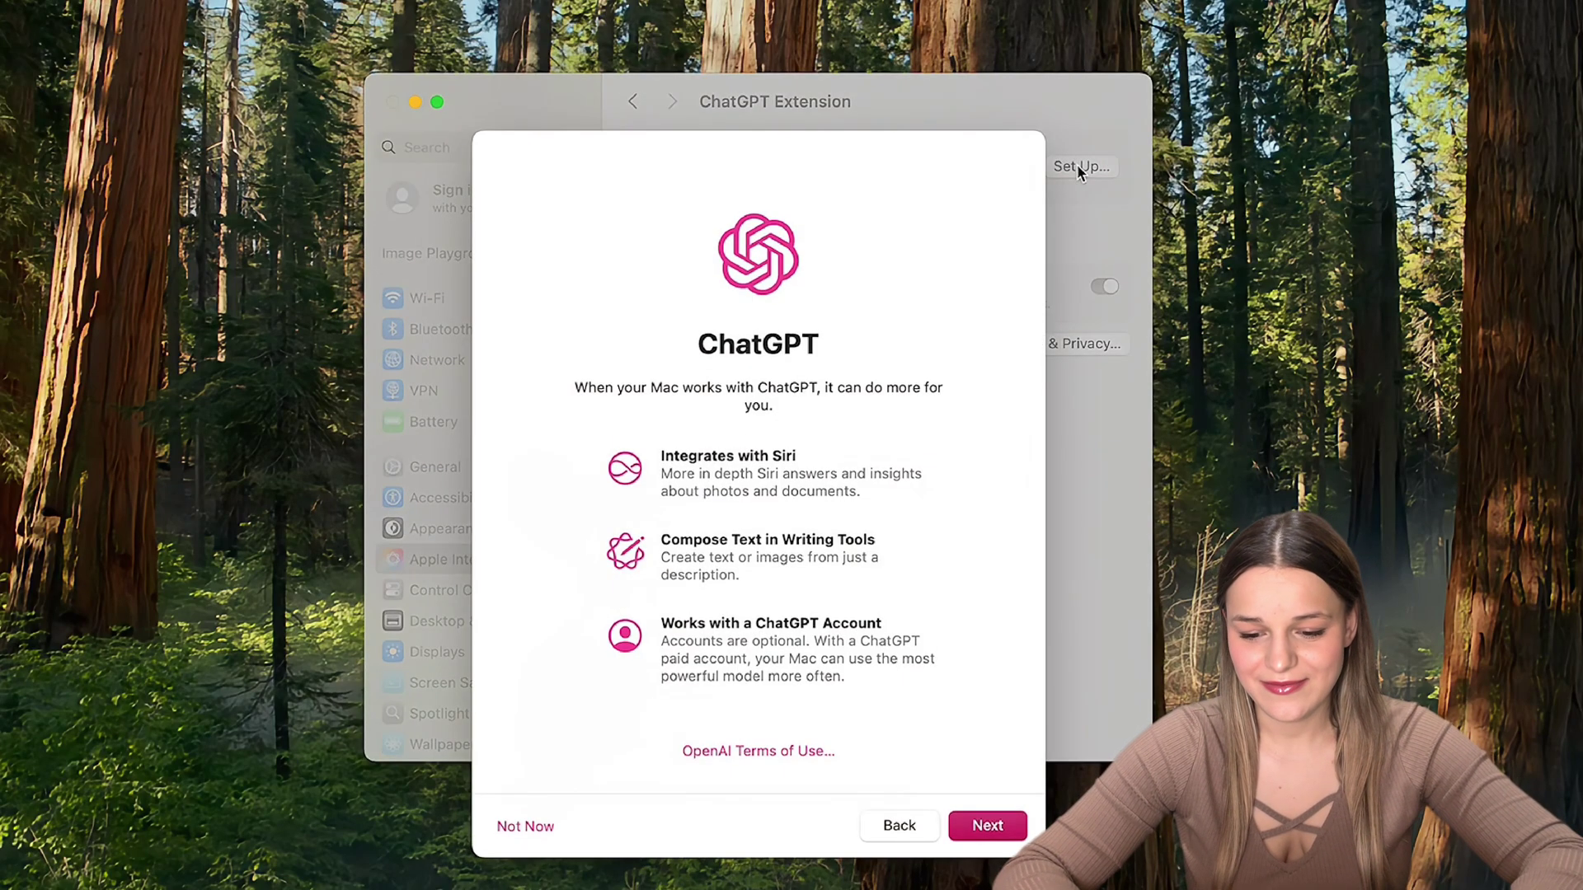
click(988, 828)
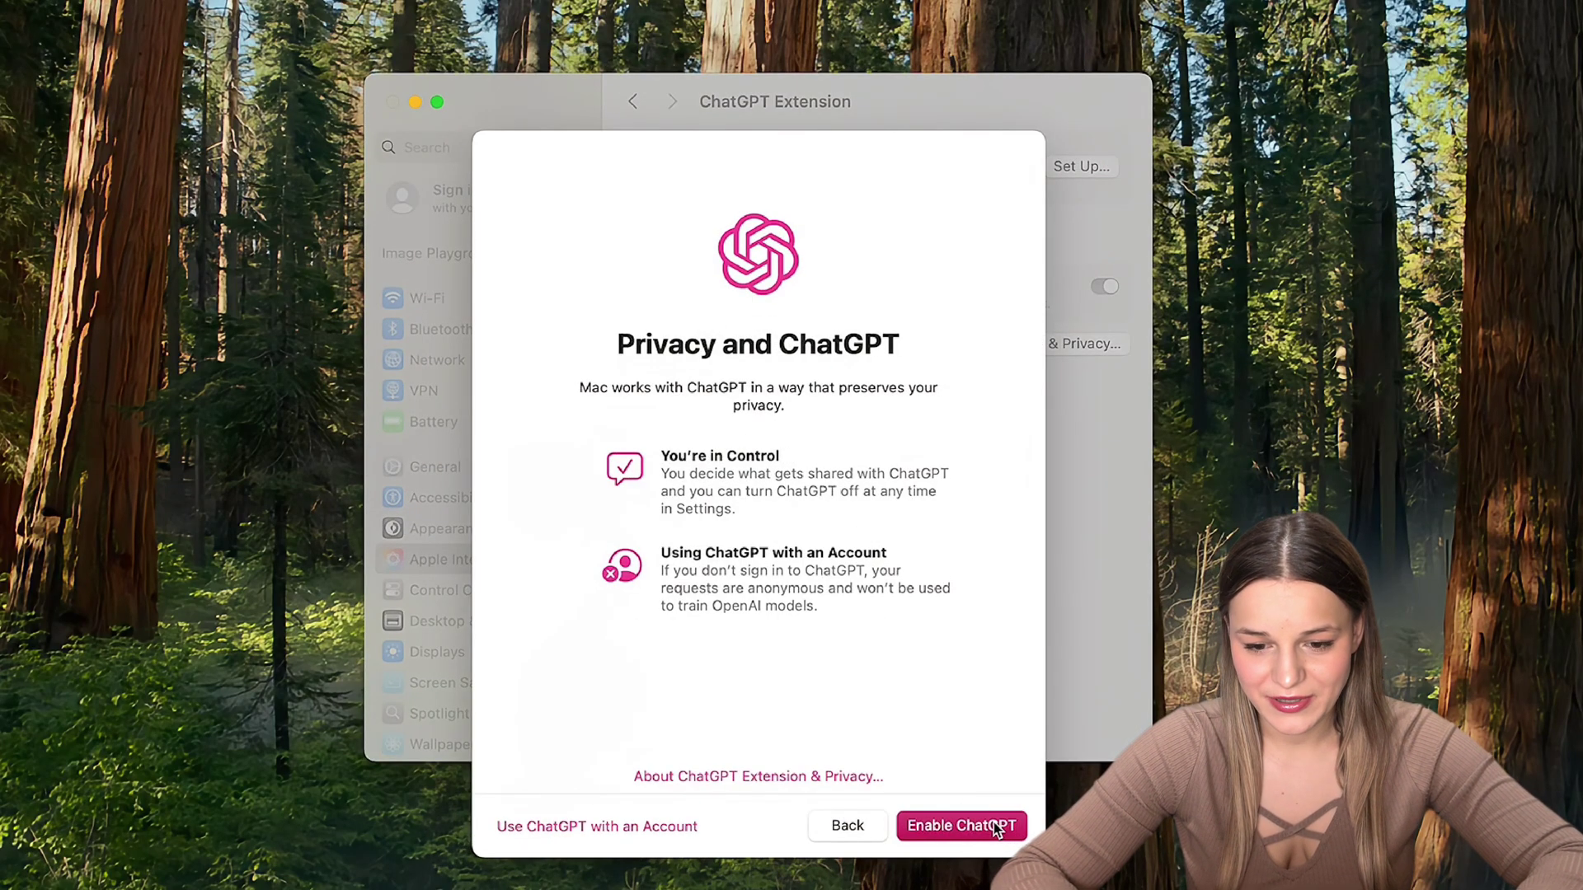
click(996, 829)
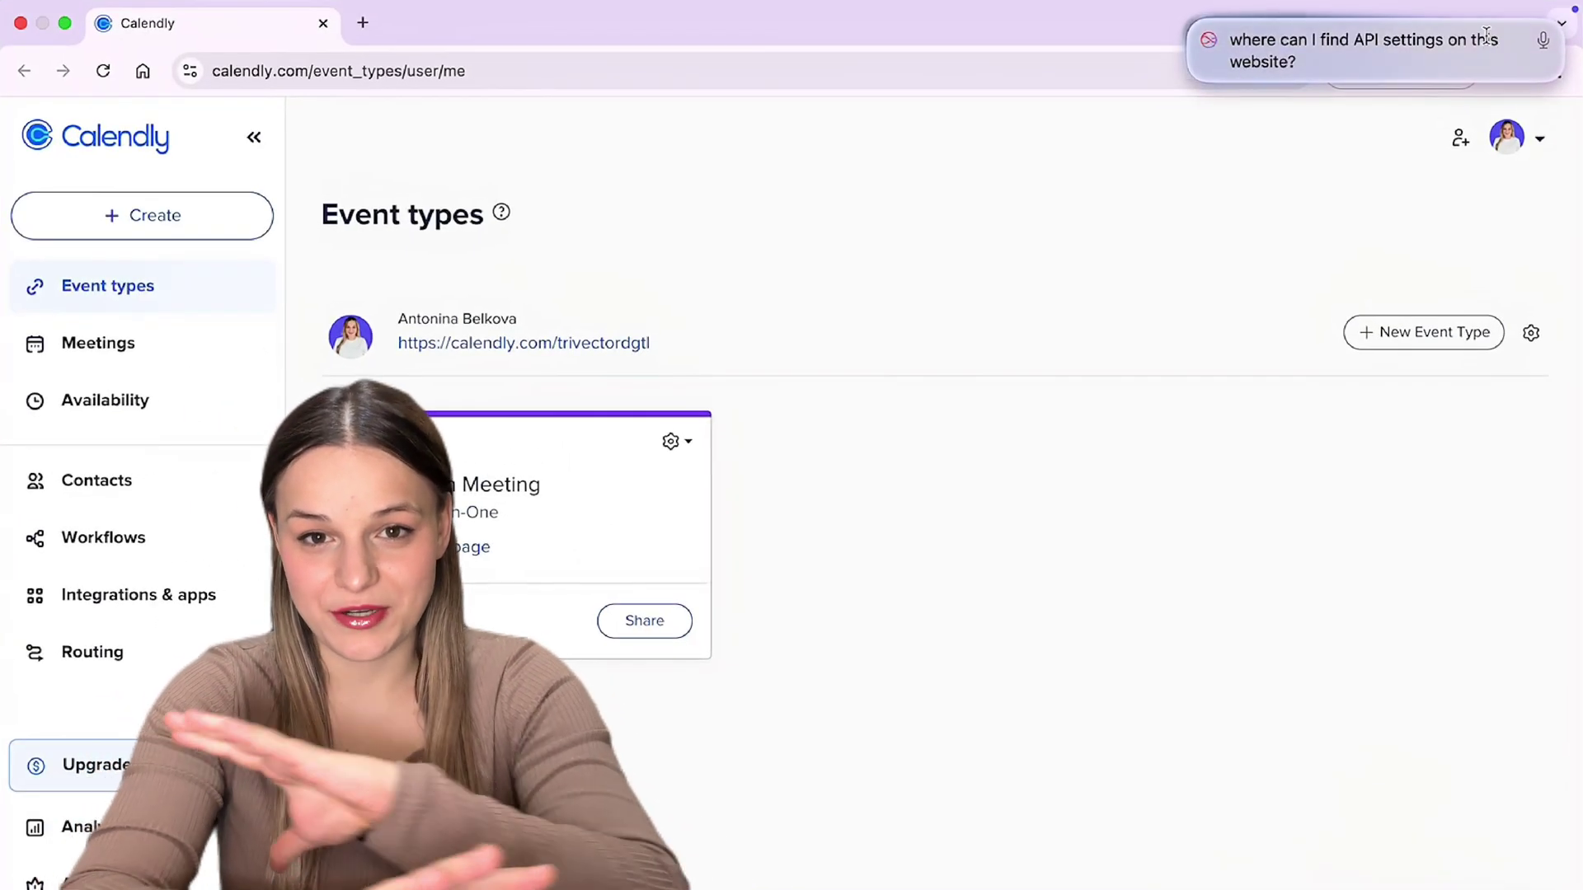
- Ask ChatGPT where Calendly's API settings are, then scroll Integrations & apps to the API and webhooks card
key(Return)
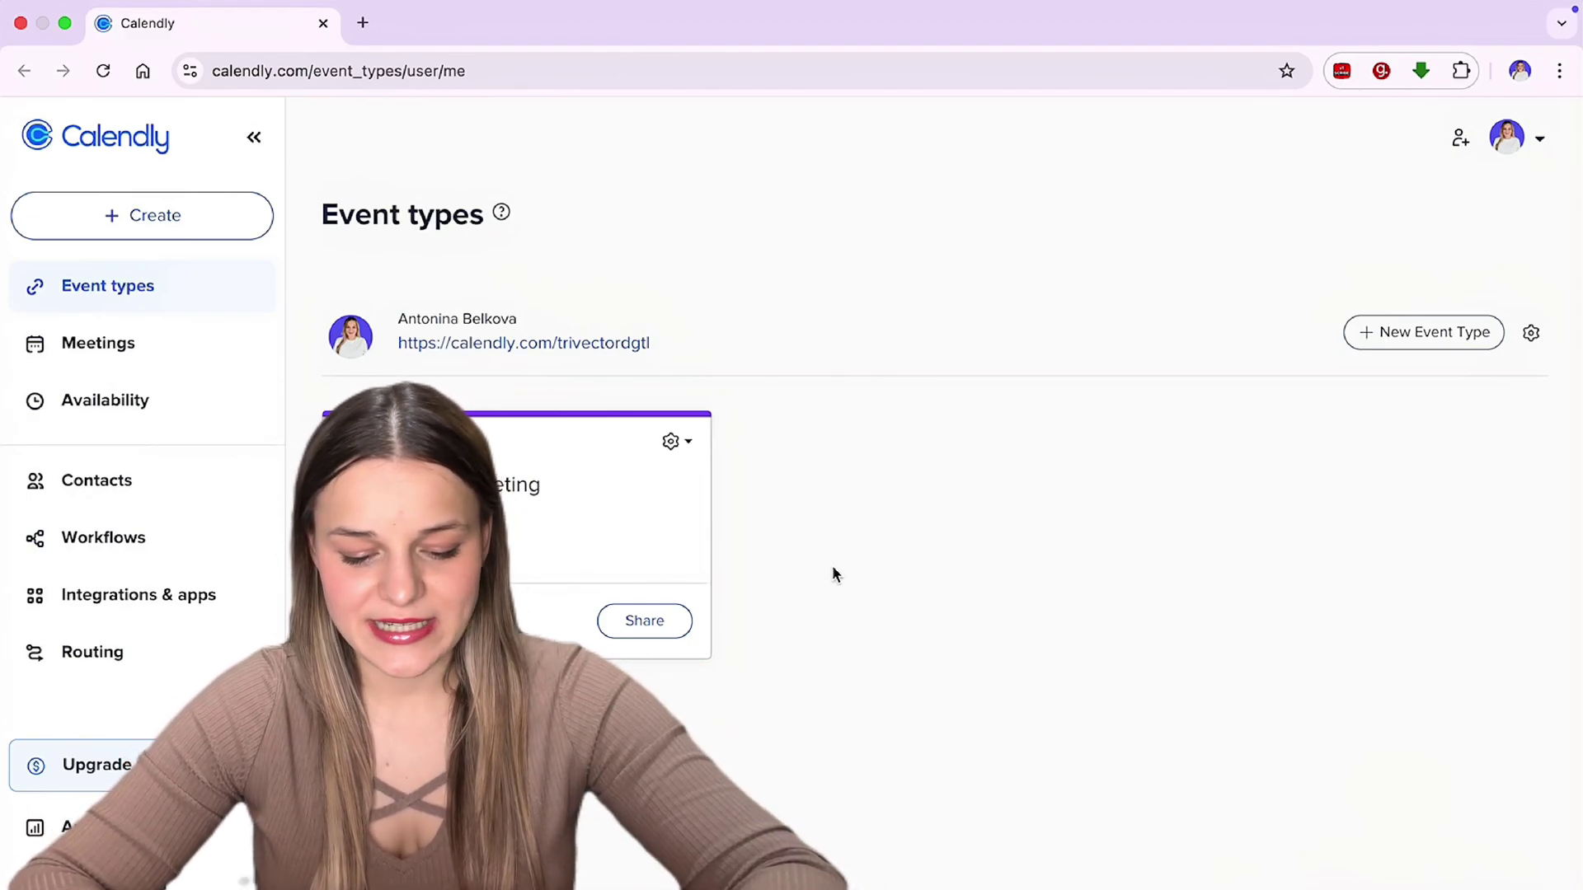
key(super)
key(super)
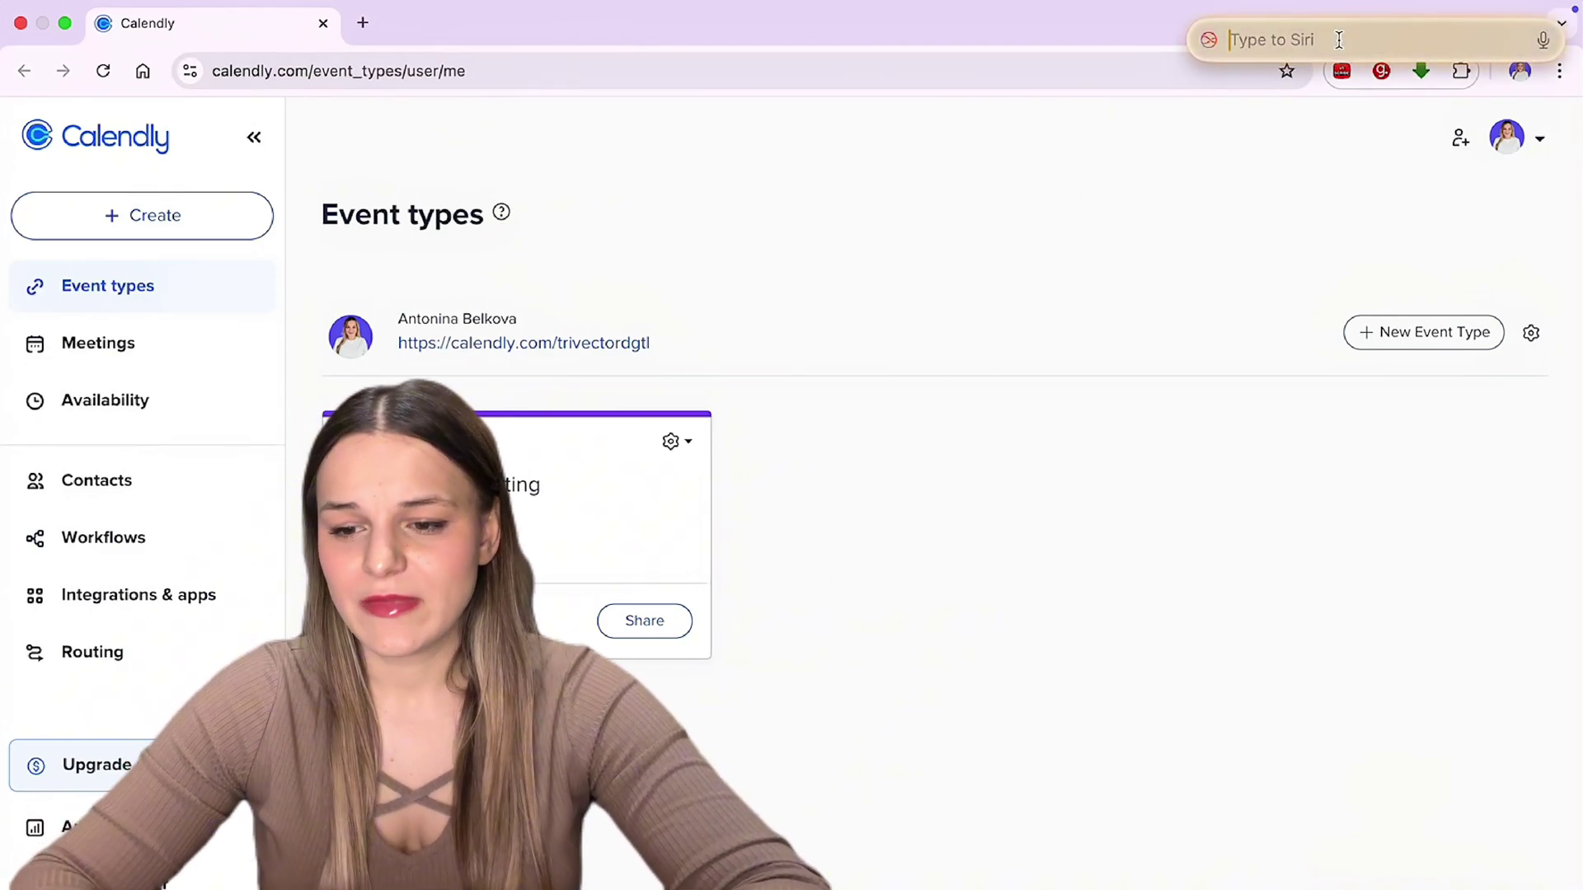
text(where can I find API settings on this website?)
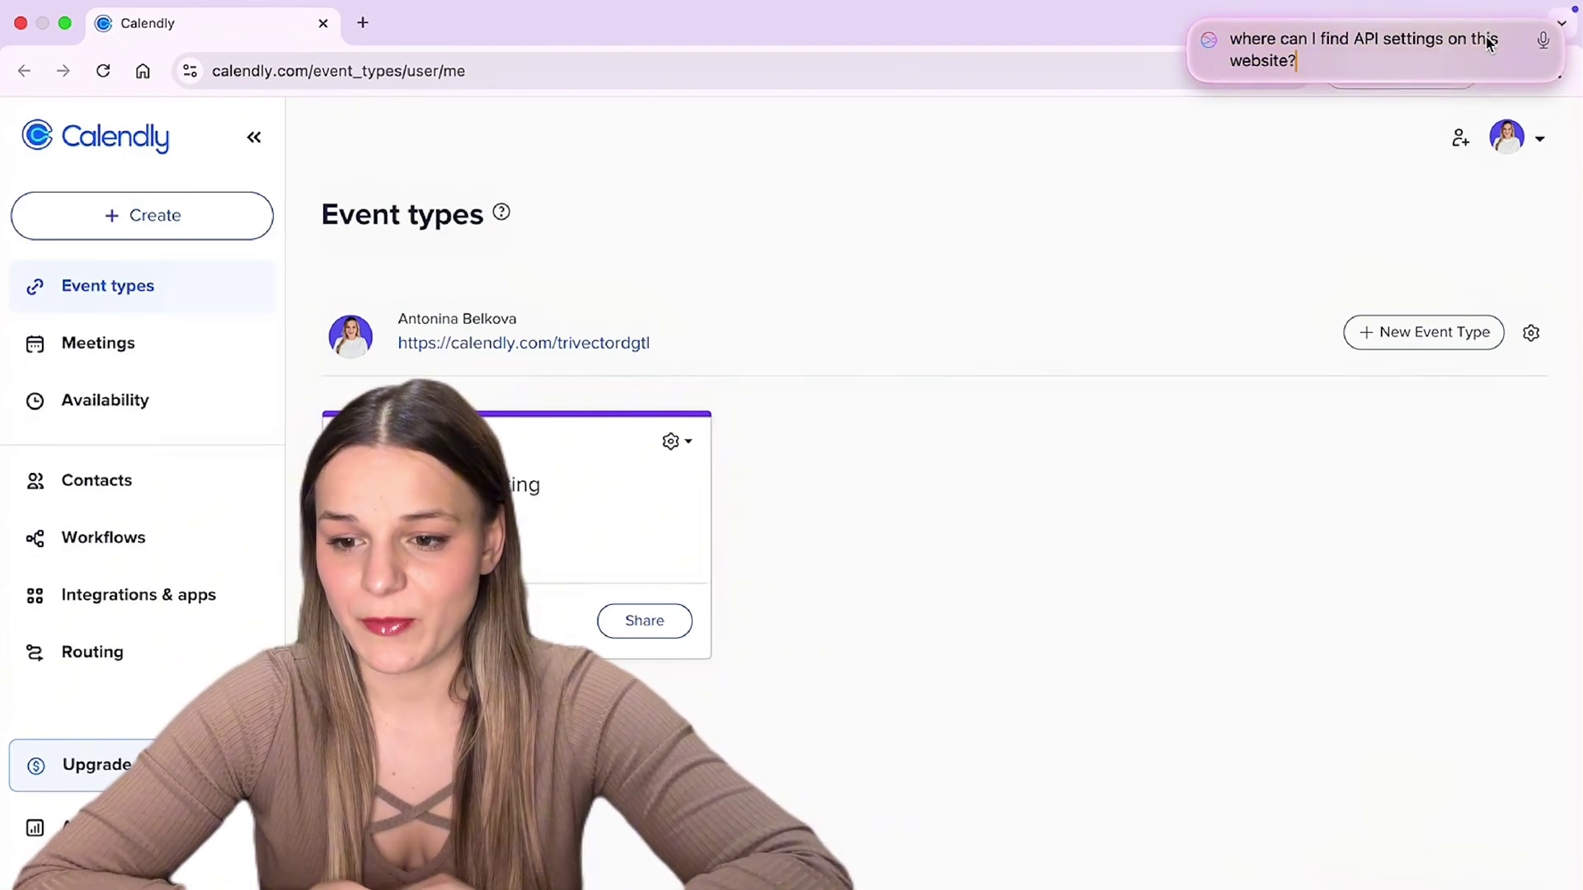
key(Return)
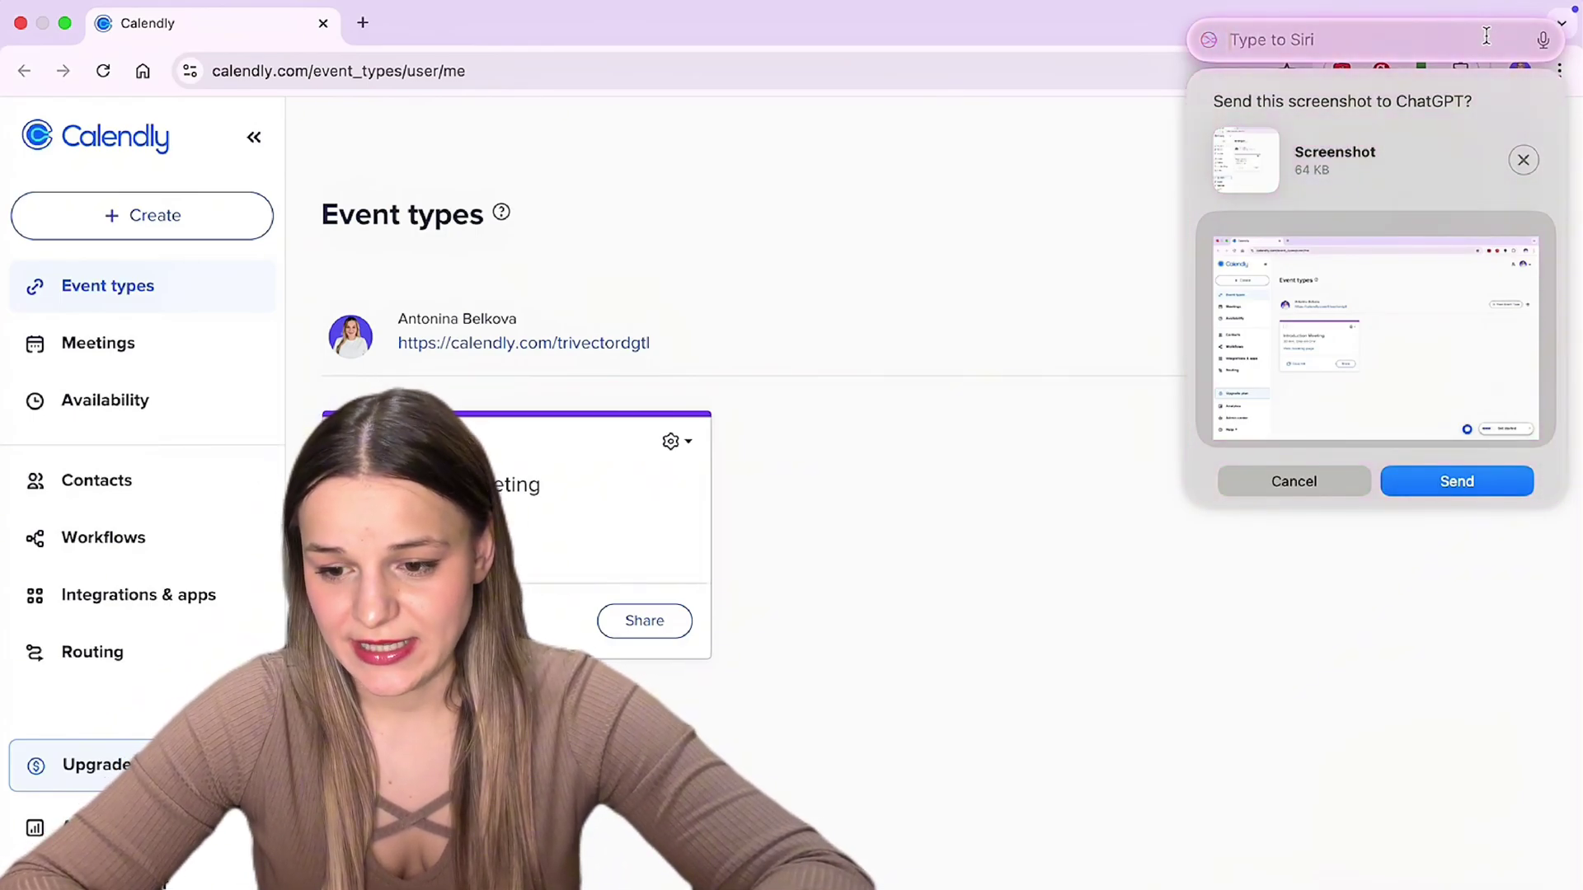
click(1443, 485)
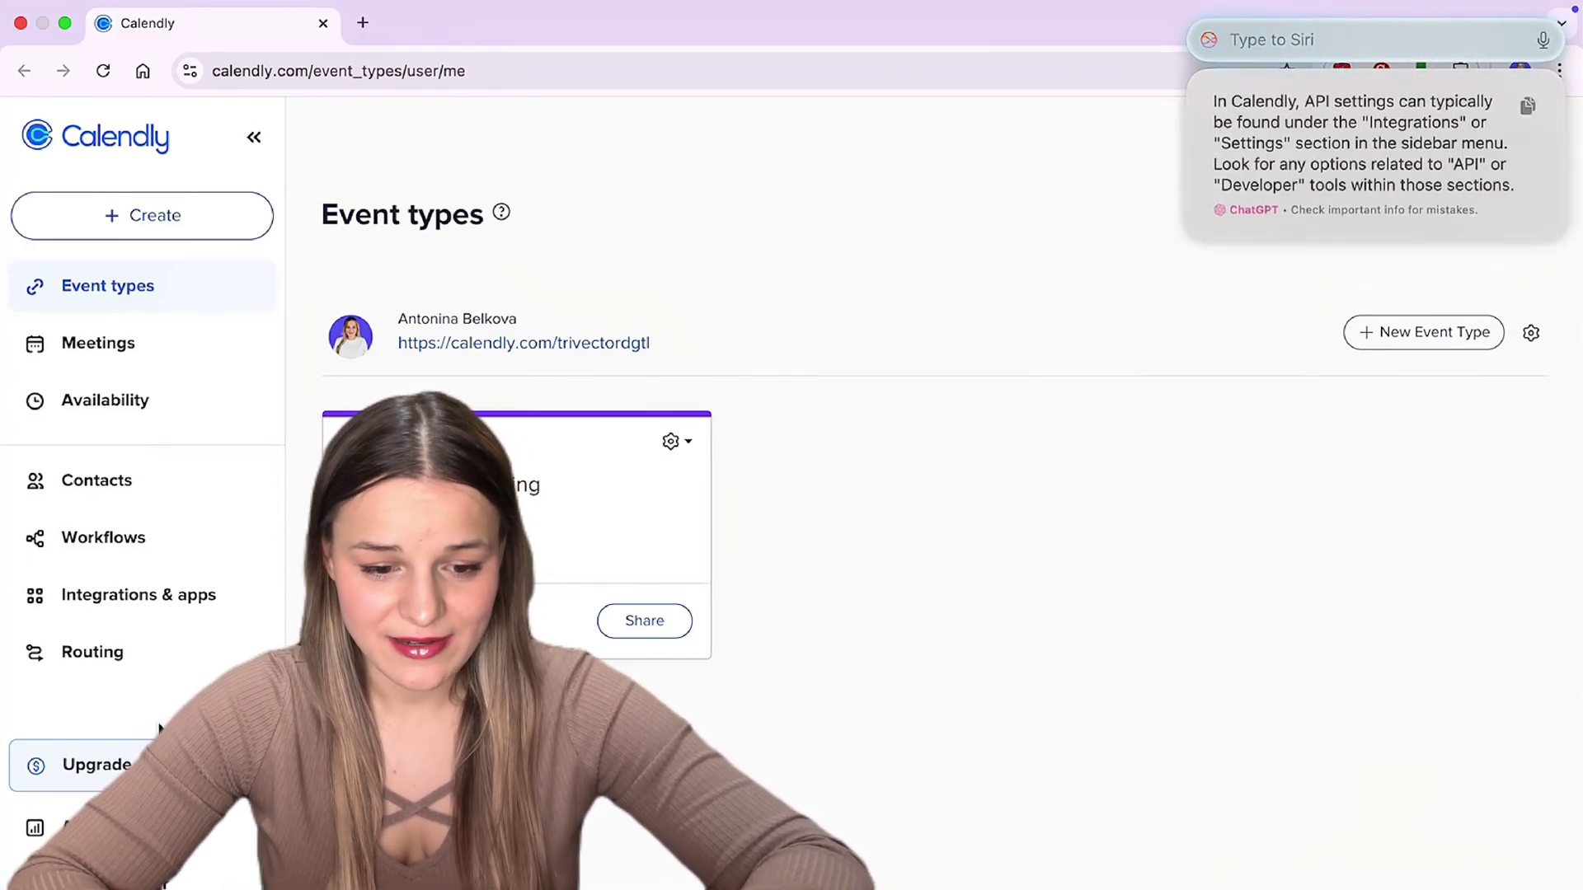
click(163, 590)
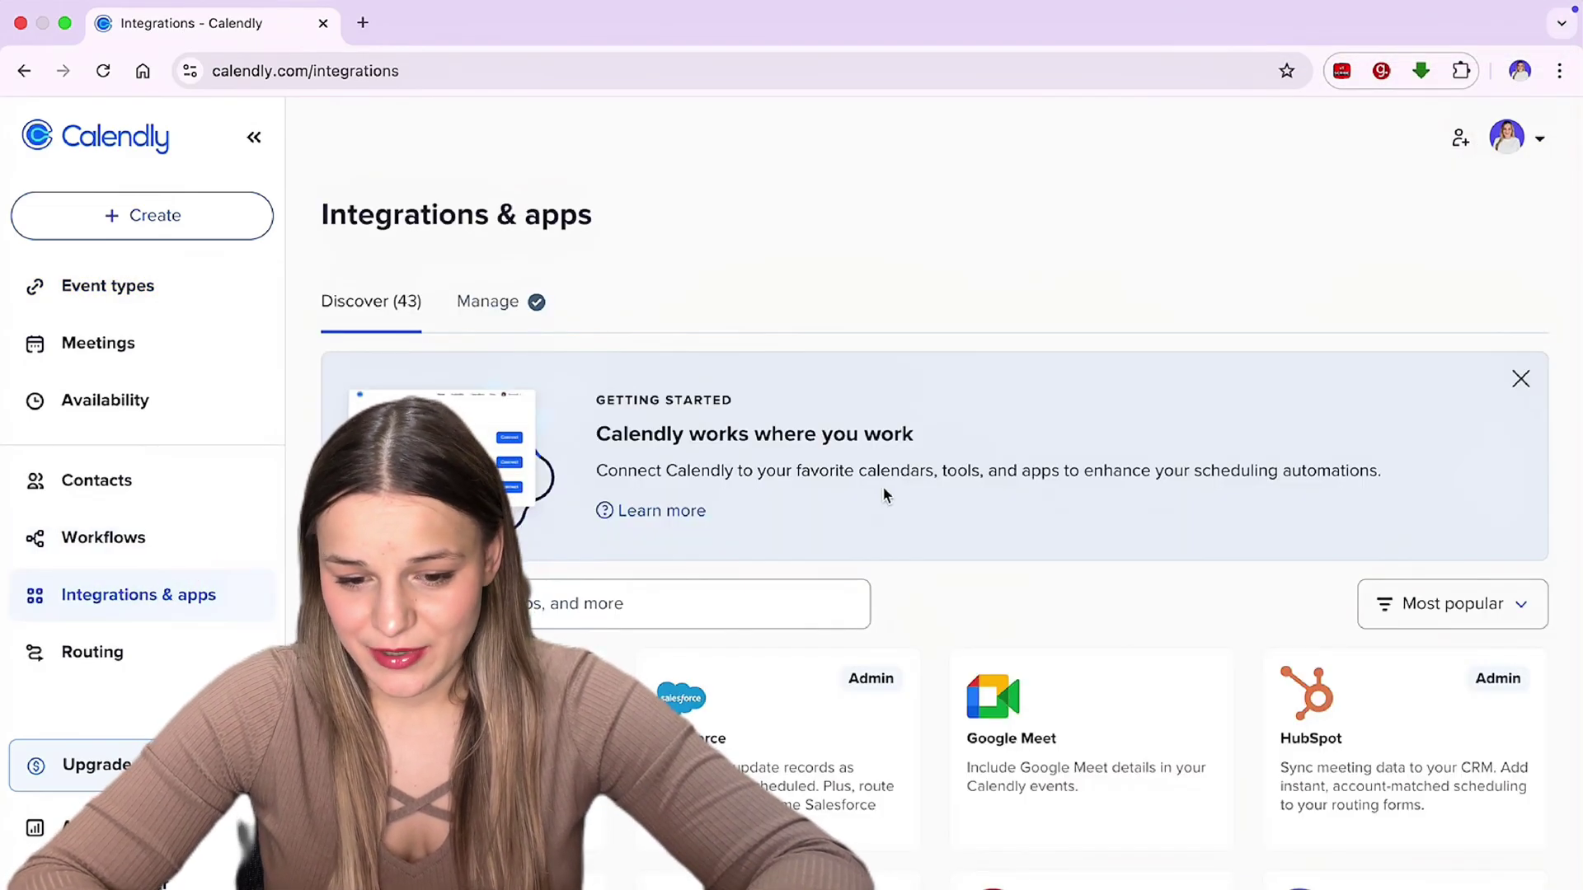
scroll(883, 487, down, 10)
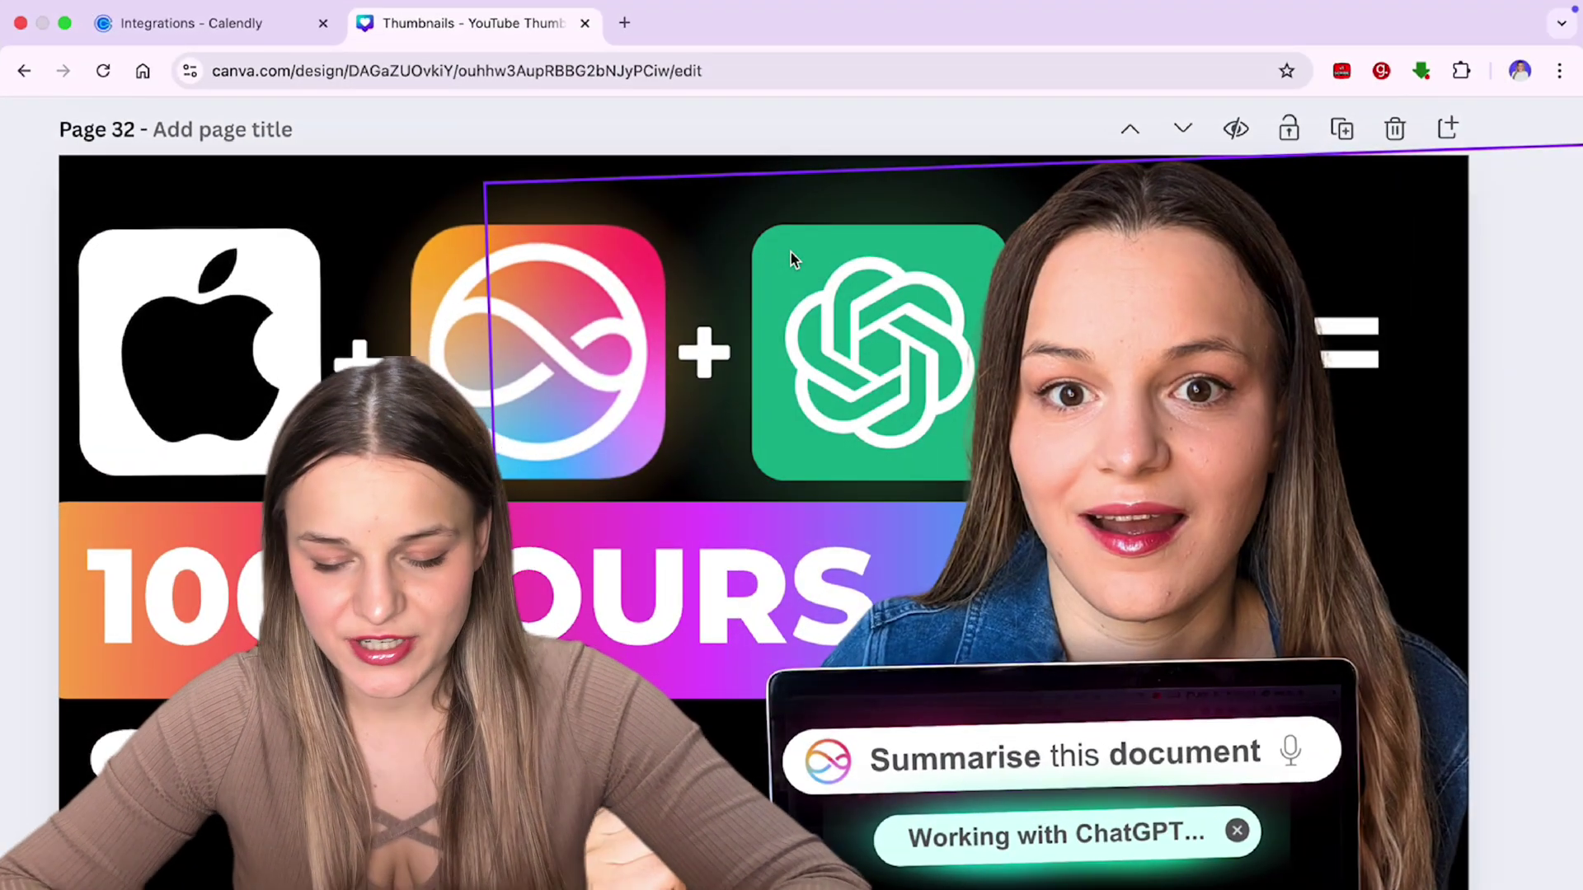
- Ask ChatGPT 'How can I improve this thumbnail?' with a screenshot of the Canva design
key(super)
key(super)
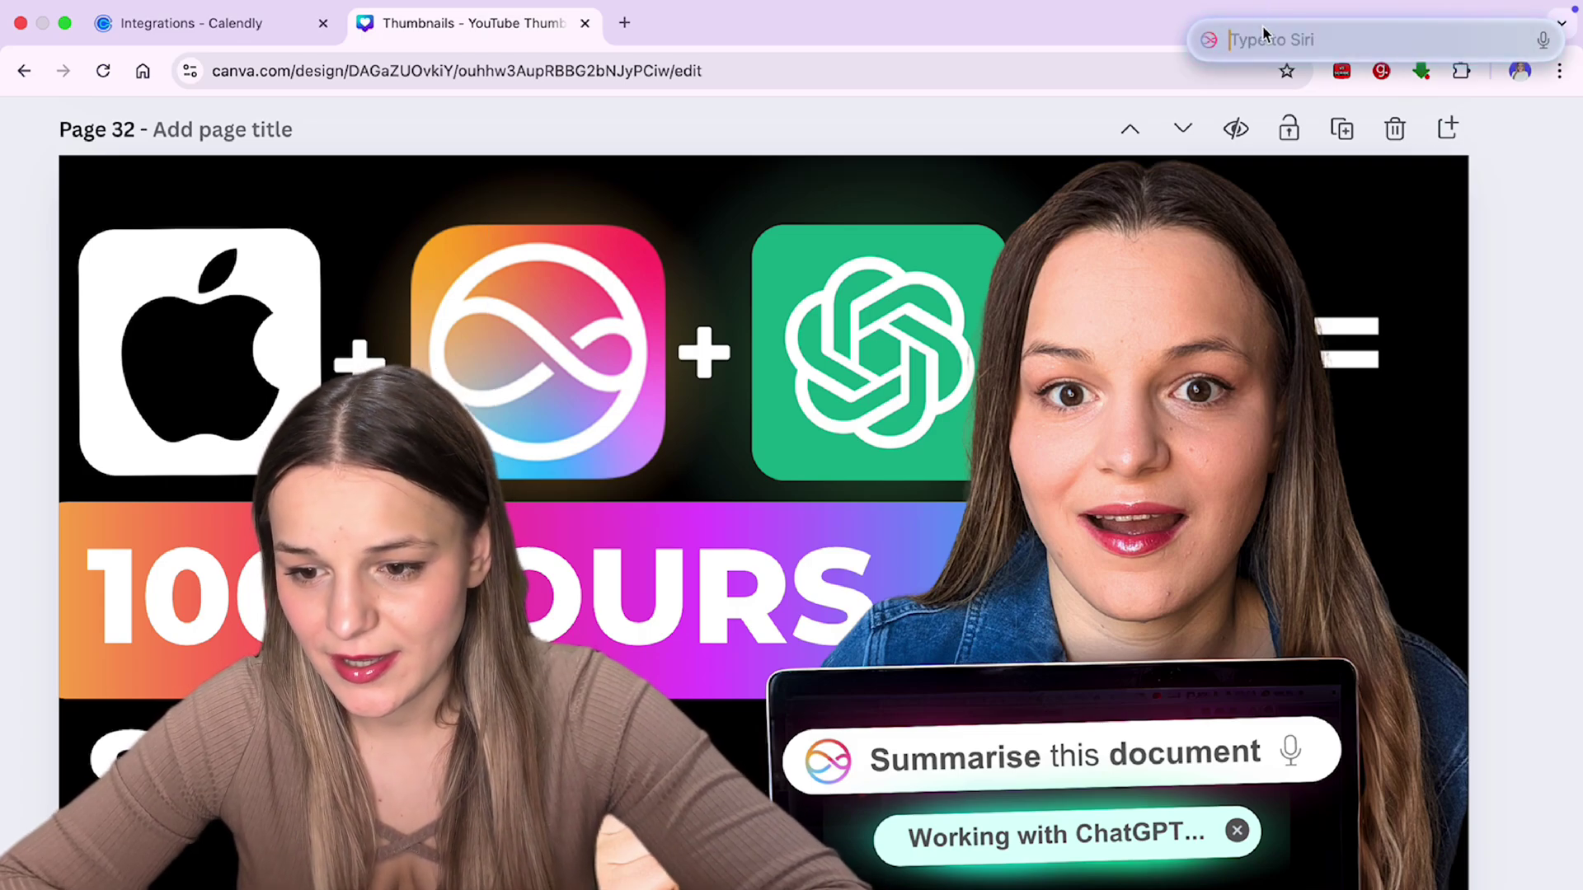
text(How can I improve this thumbnail?)
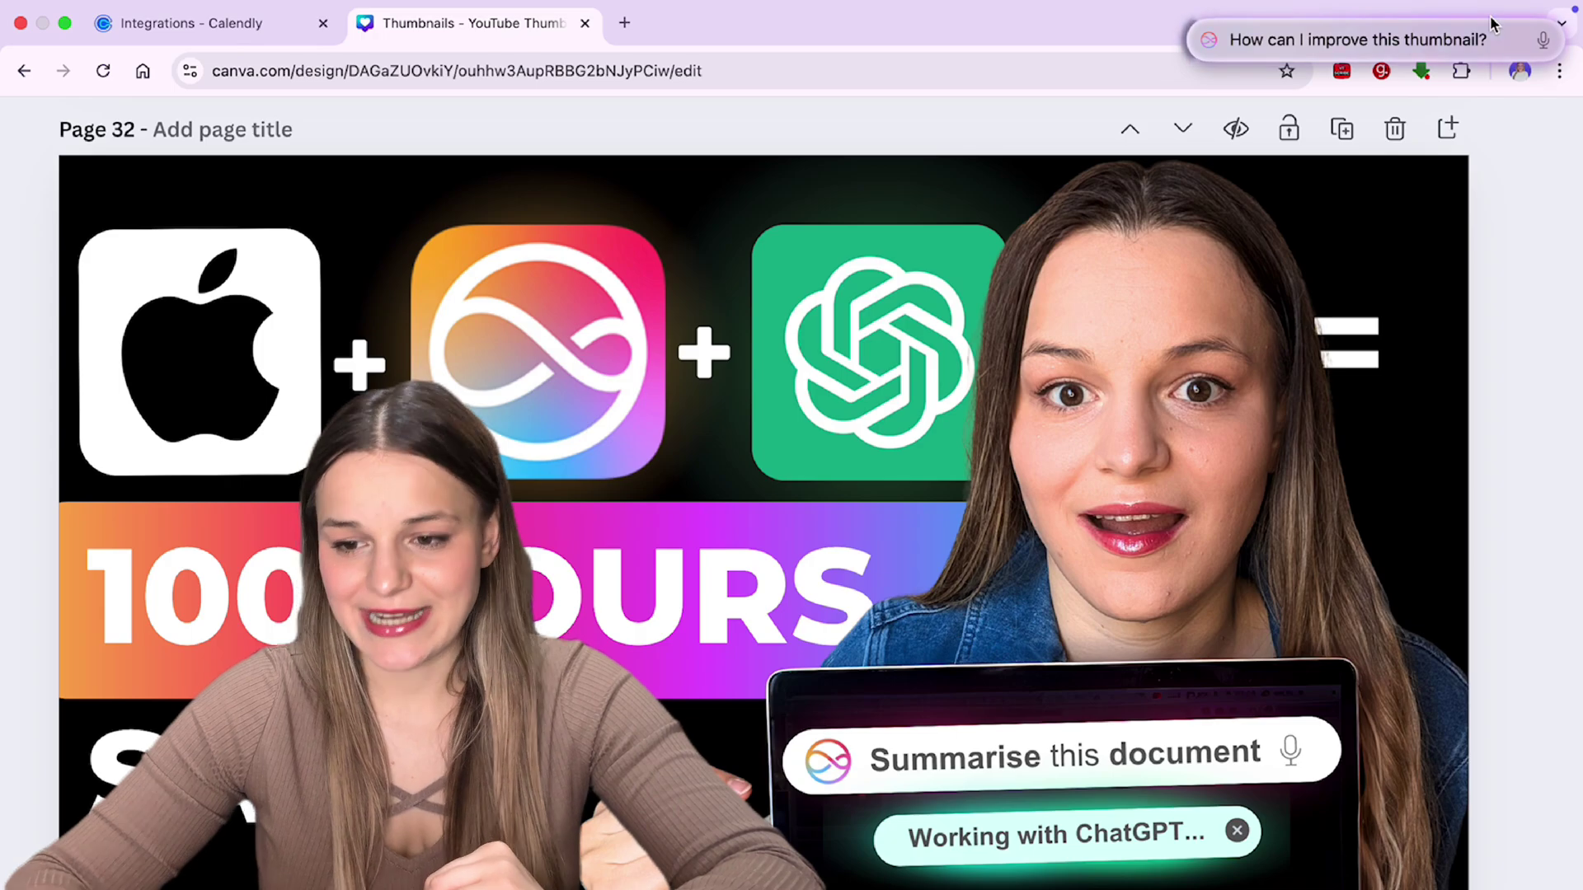
key(Return)
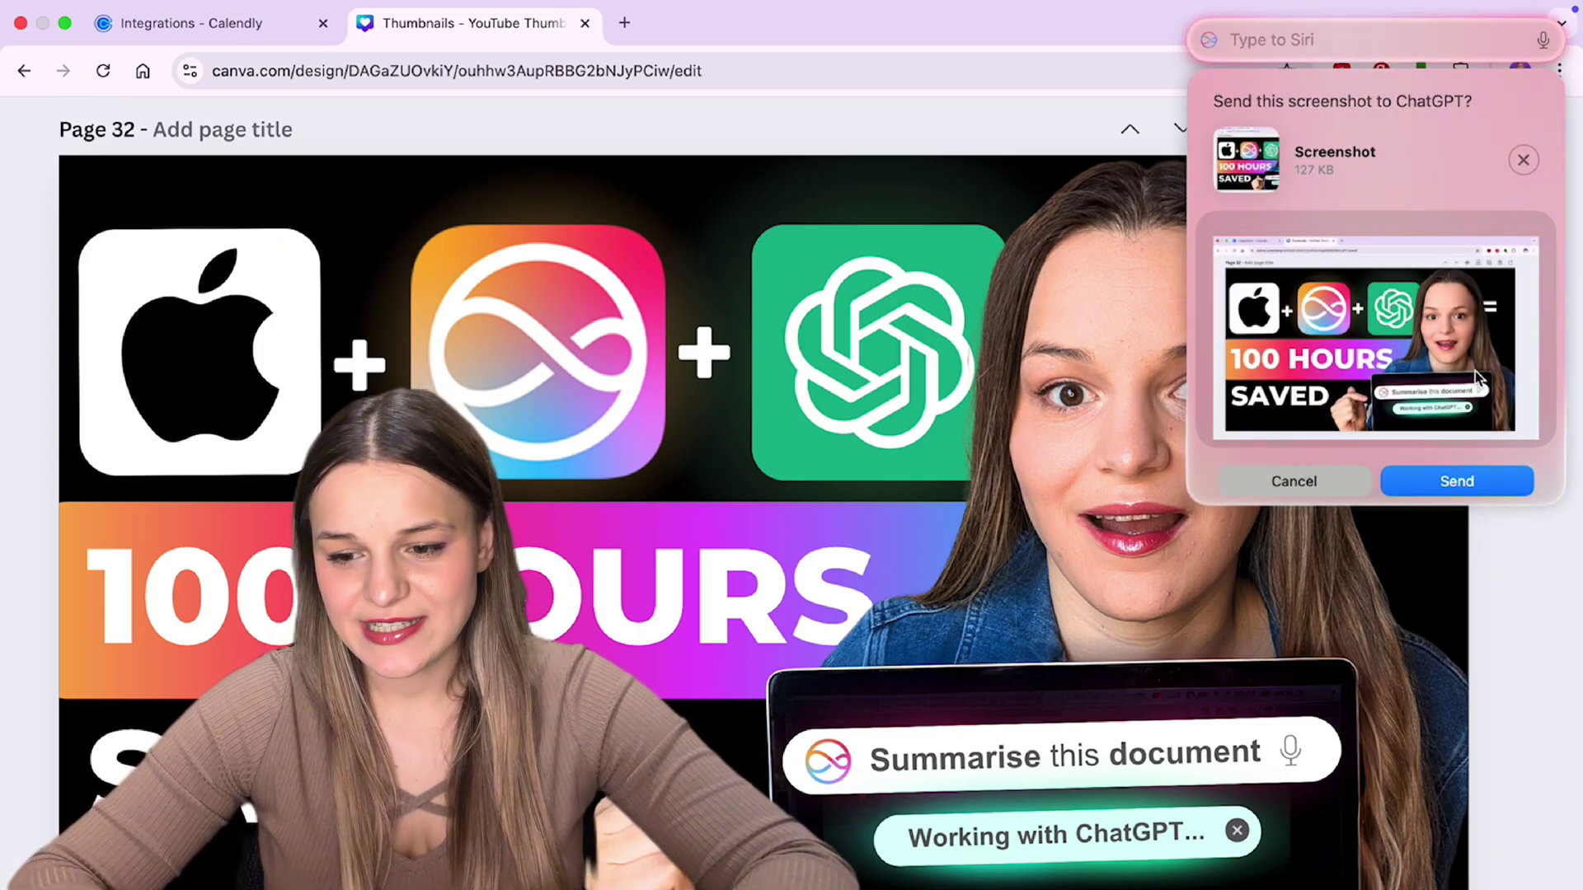
click(1434, 487)
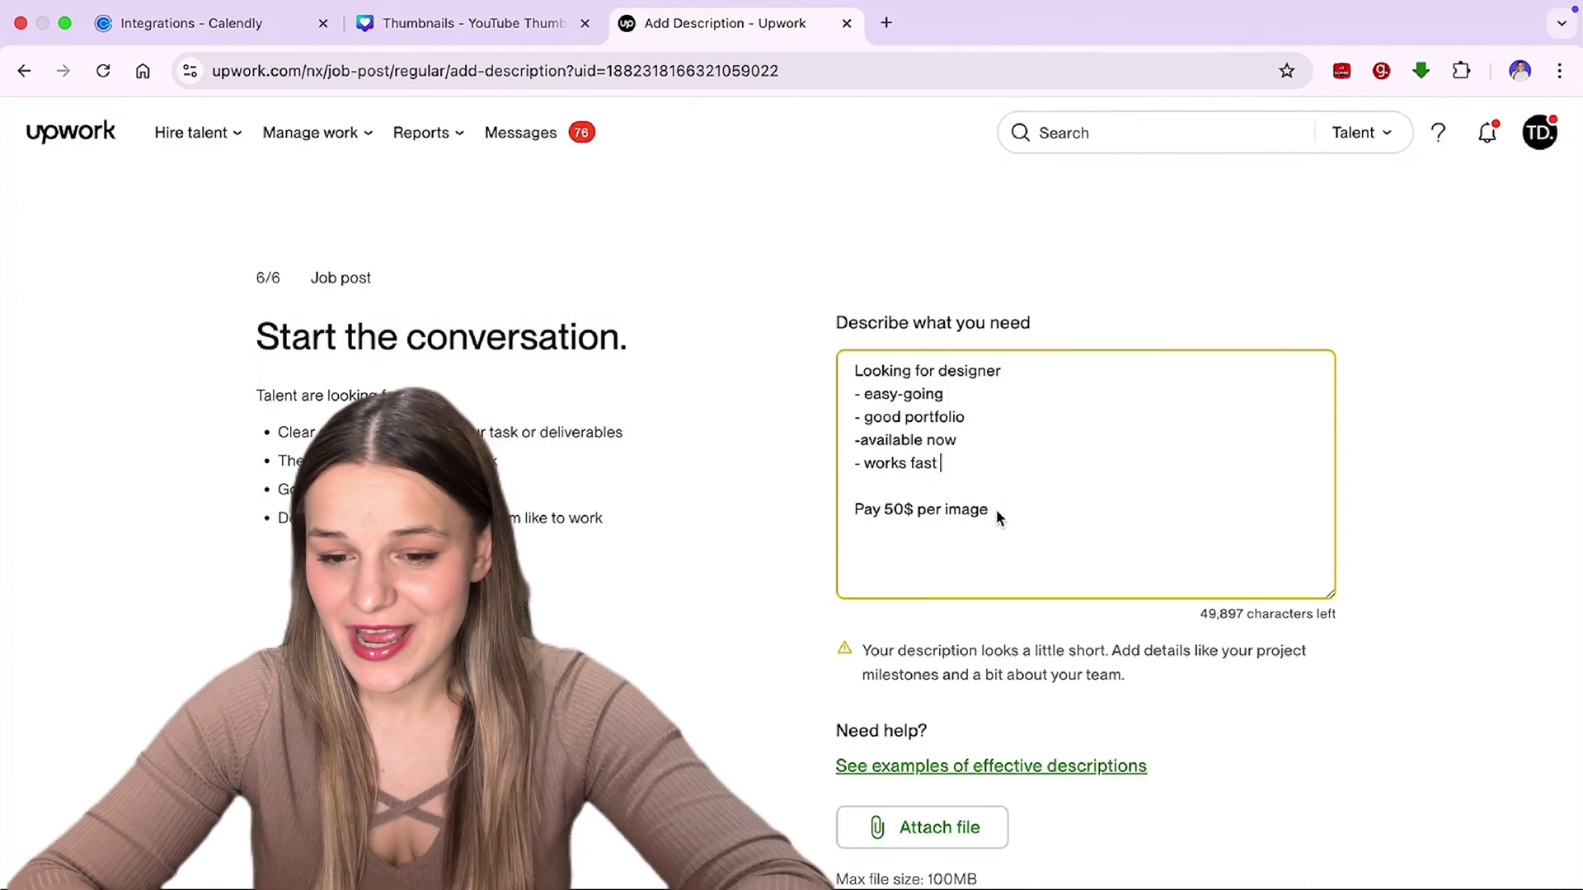
- Select the Upwork job description and ask ChatGPT to 'Improve this job description' with a screenshot
drag(996, 508, 844, 396)
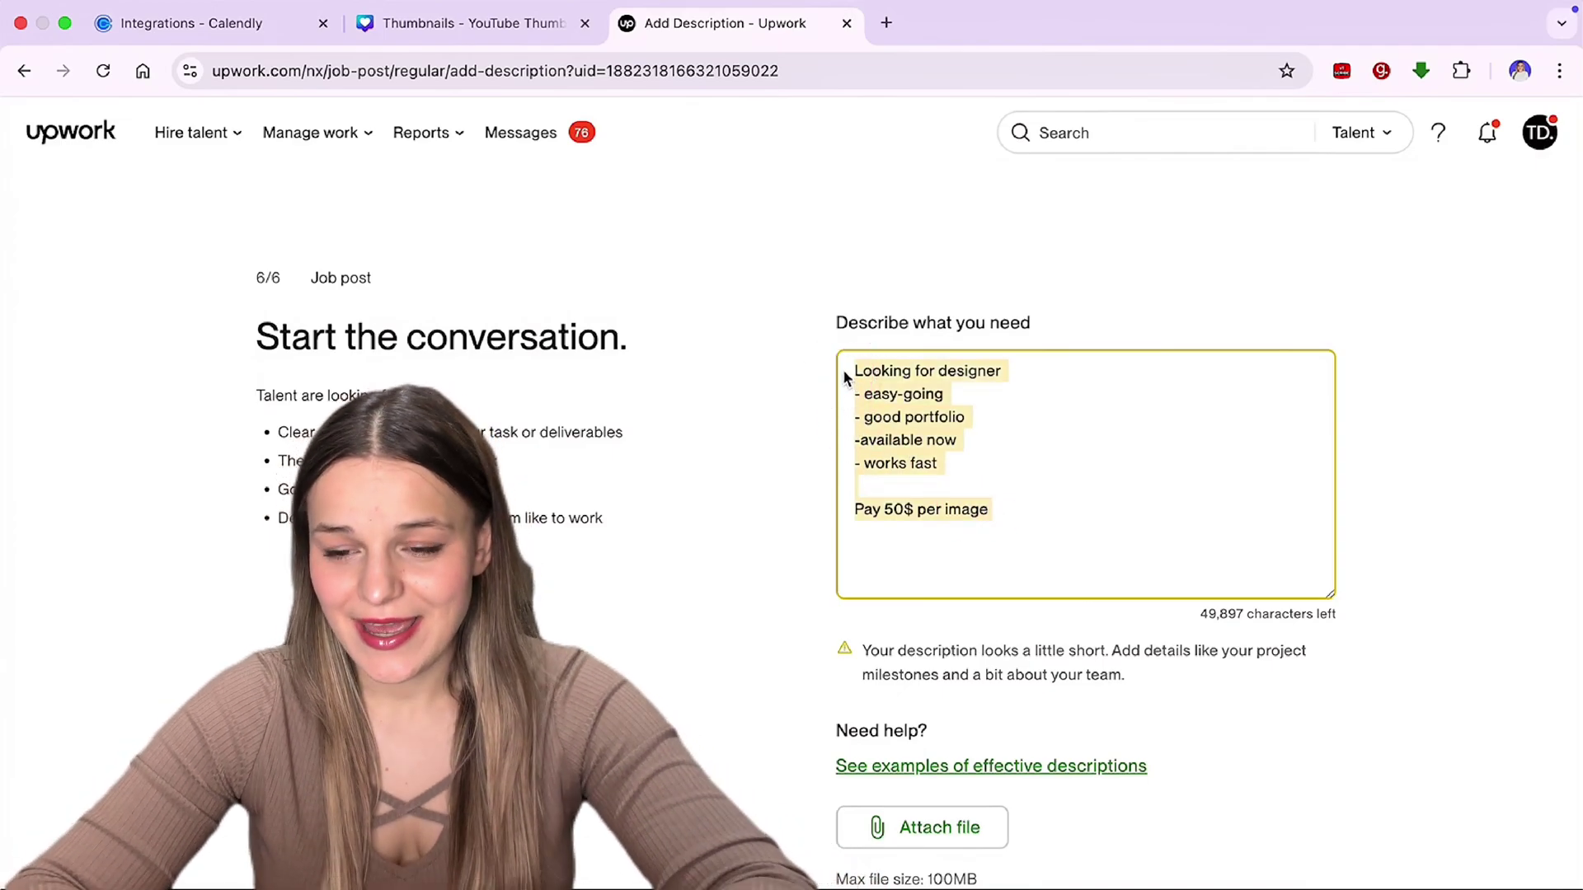
key(super+j)
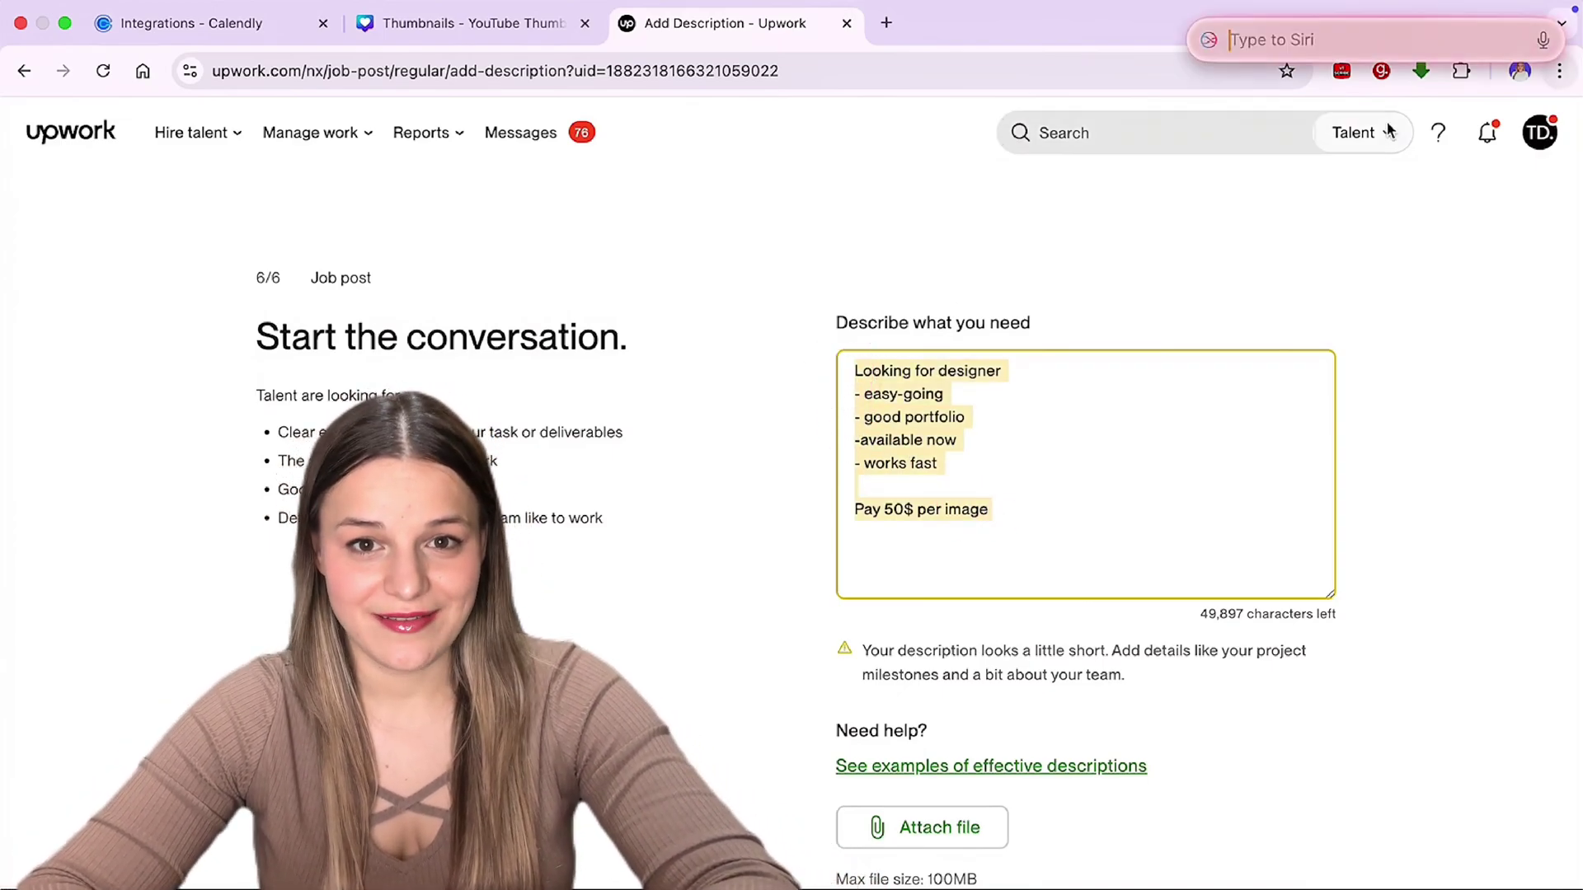
text(Improve this job description)
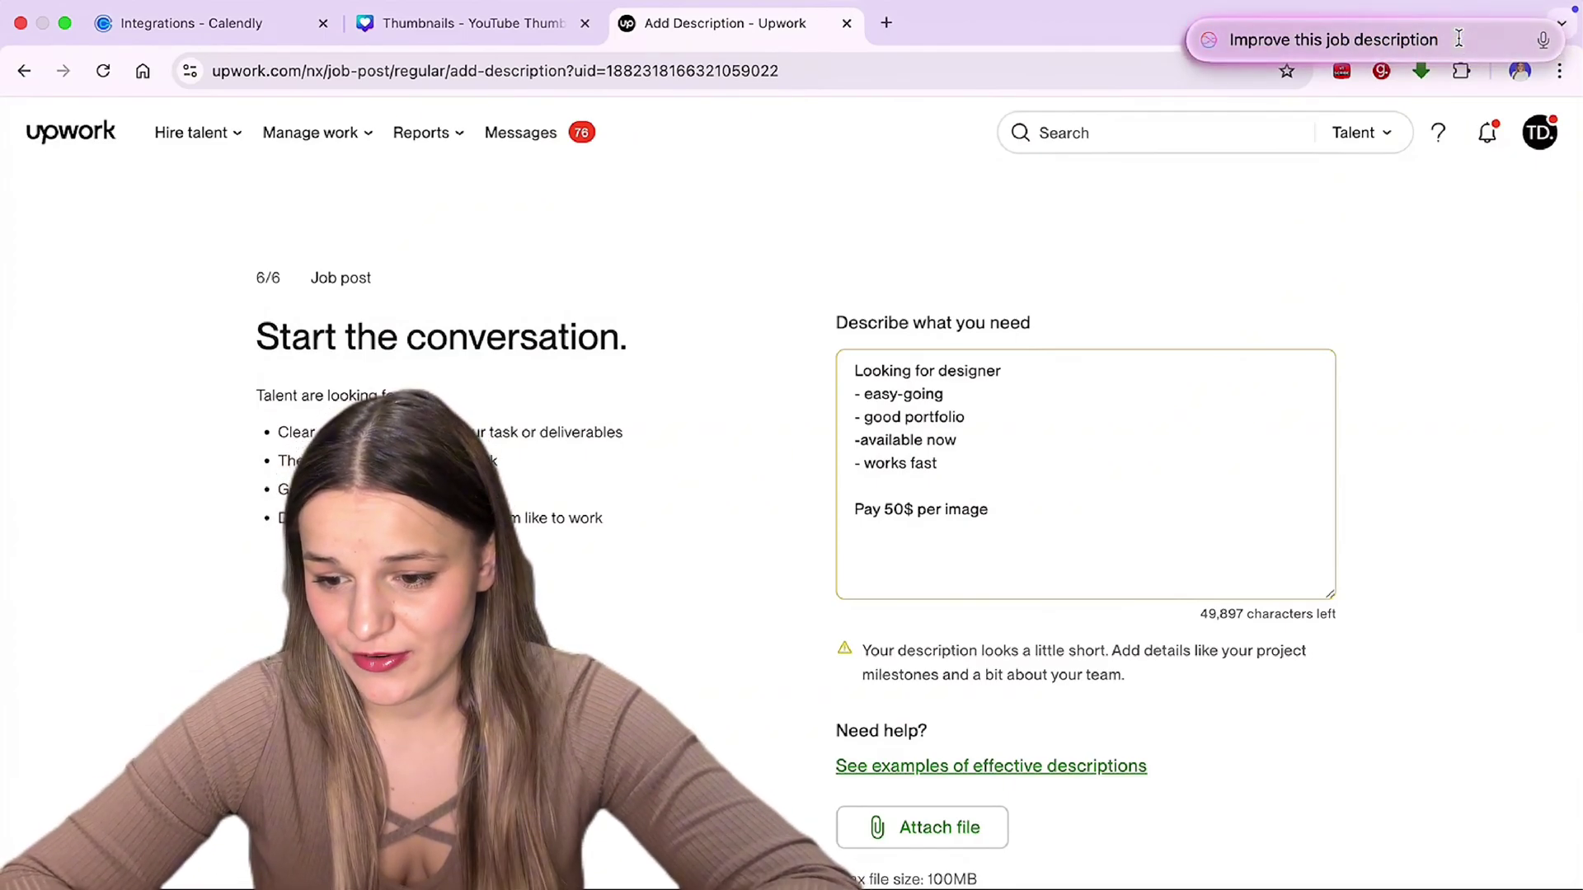
key(Return)
click(1444, 477)
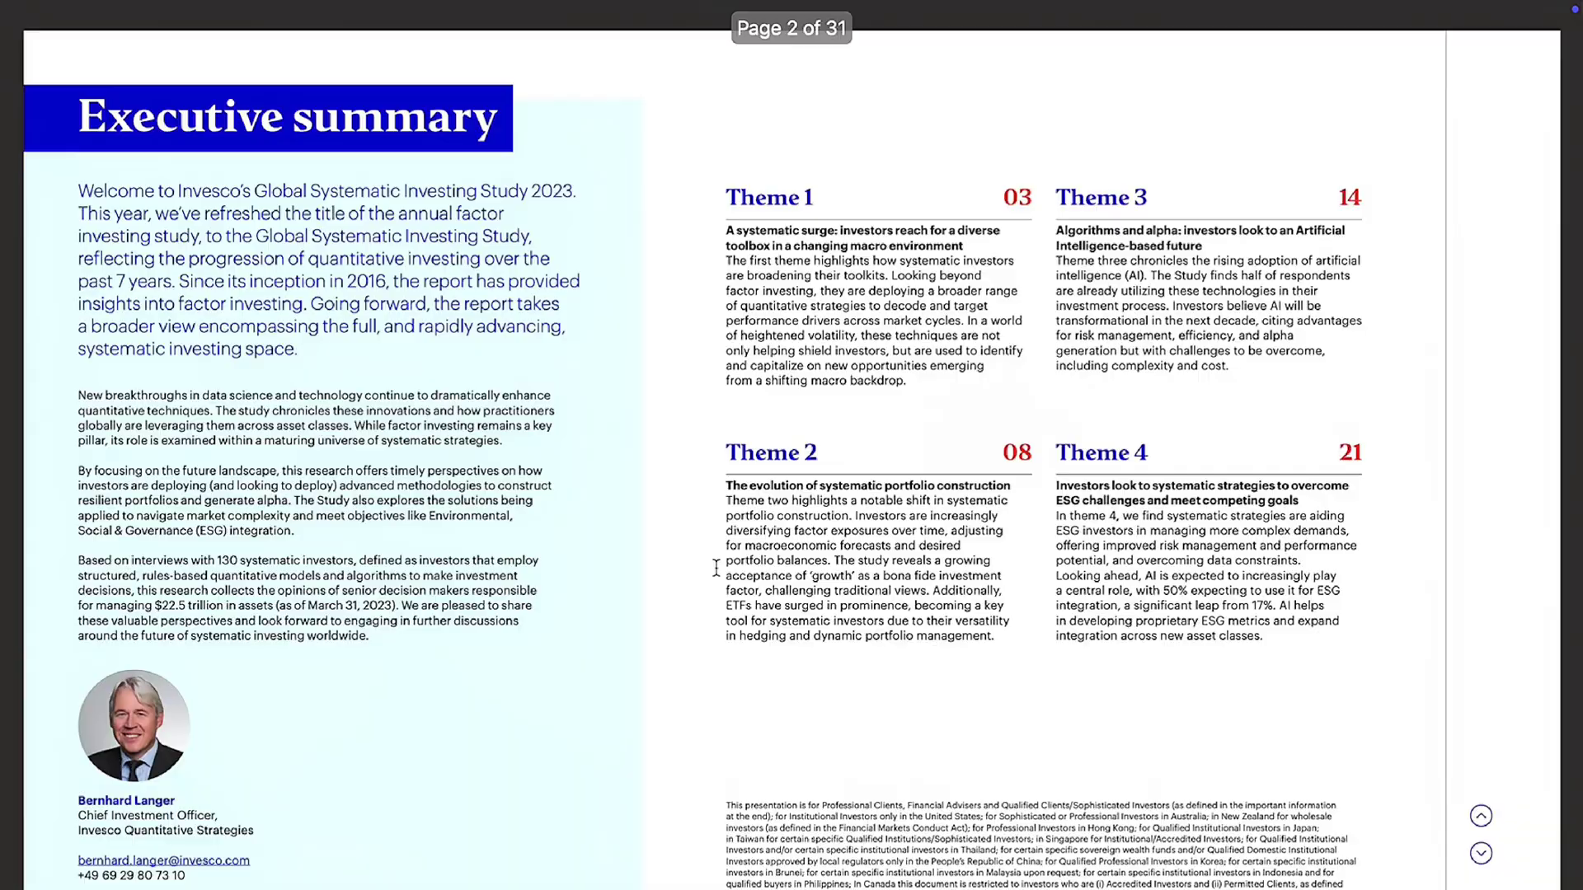
scroll(715, 567, down, 6)
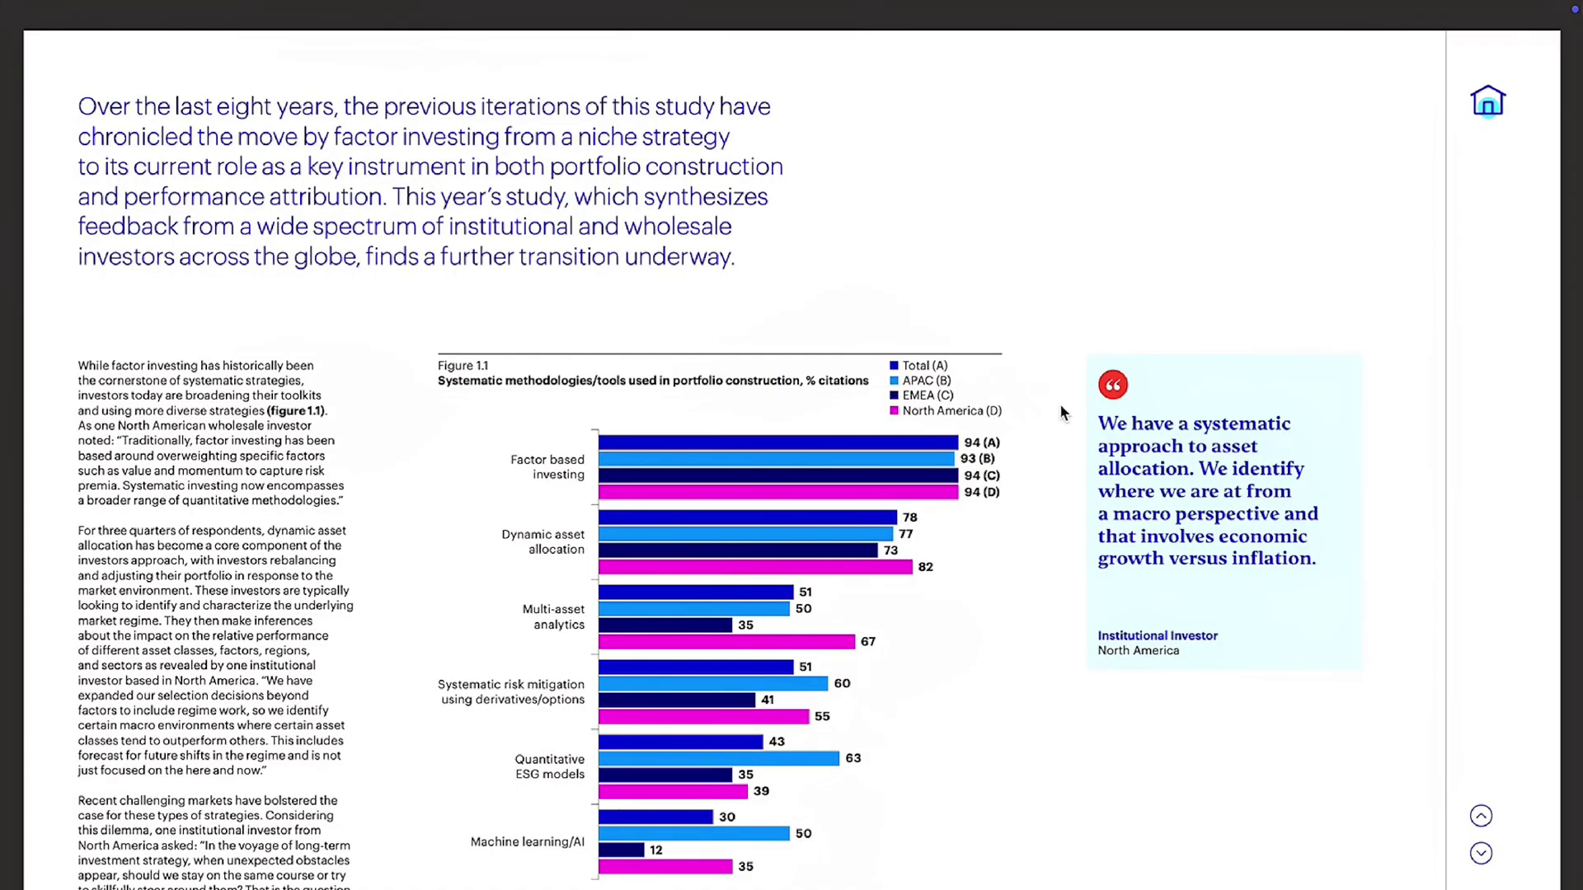
- Ask ChatGPT 'Can you summarise this document for me' over the Invesco study
key(super)
key(super)
text(Can you summarise this document for me)
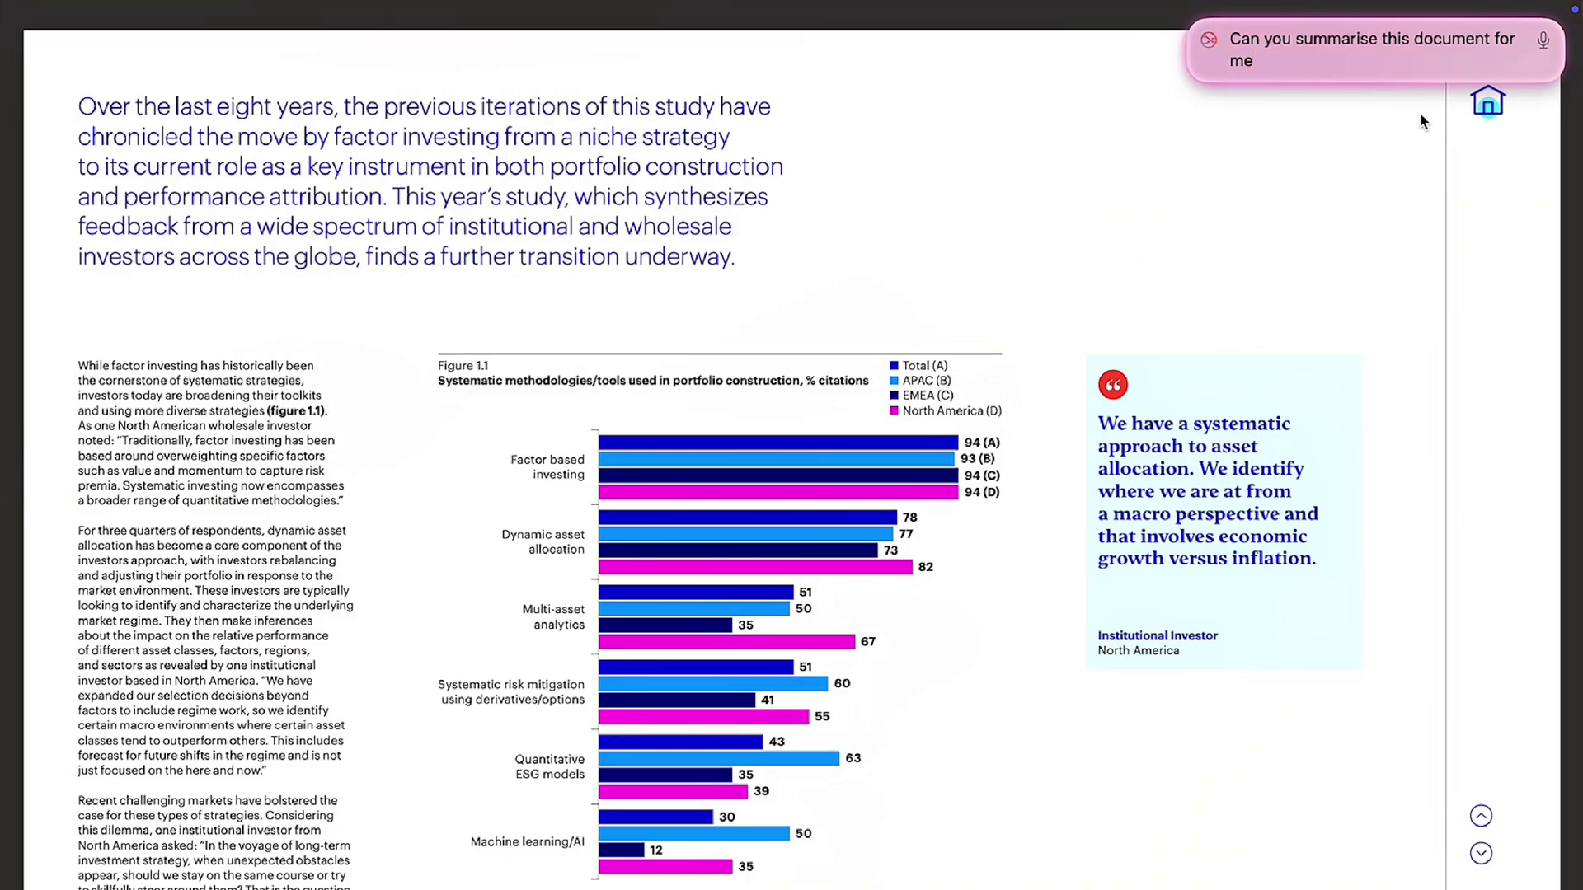
key(Return)
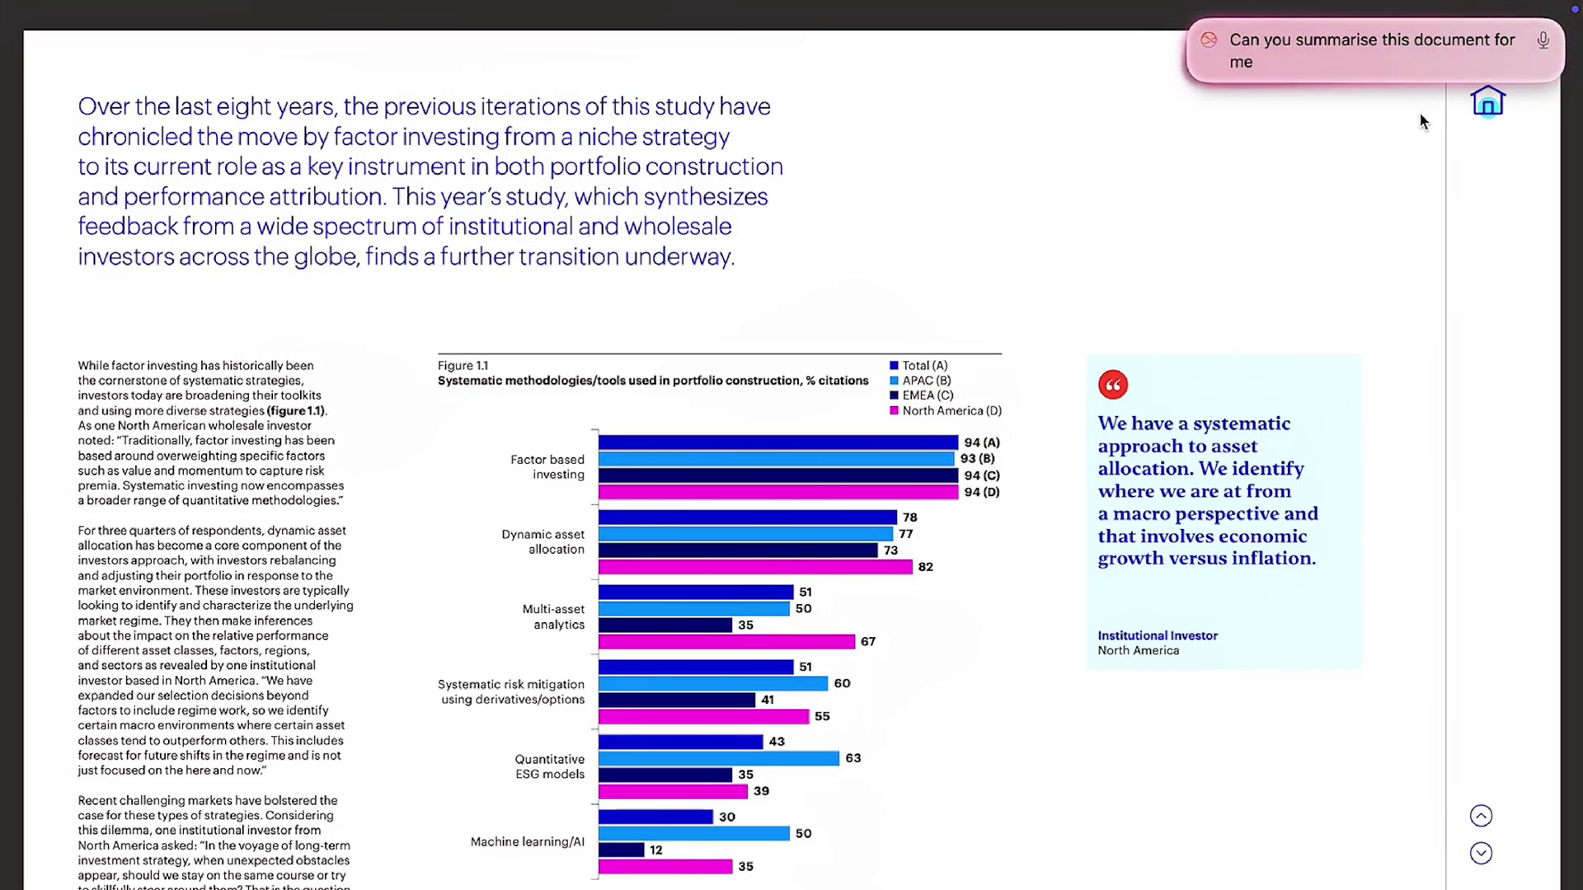
- Share the study's Full Content, then type 'According to this document, what's the role of AI in investments?'
click(1431, 182)
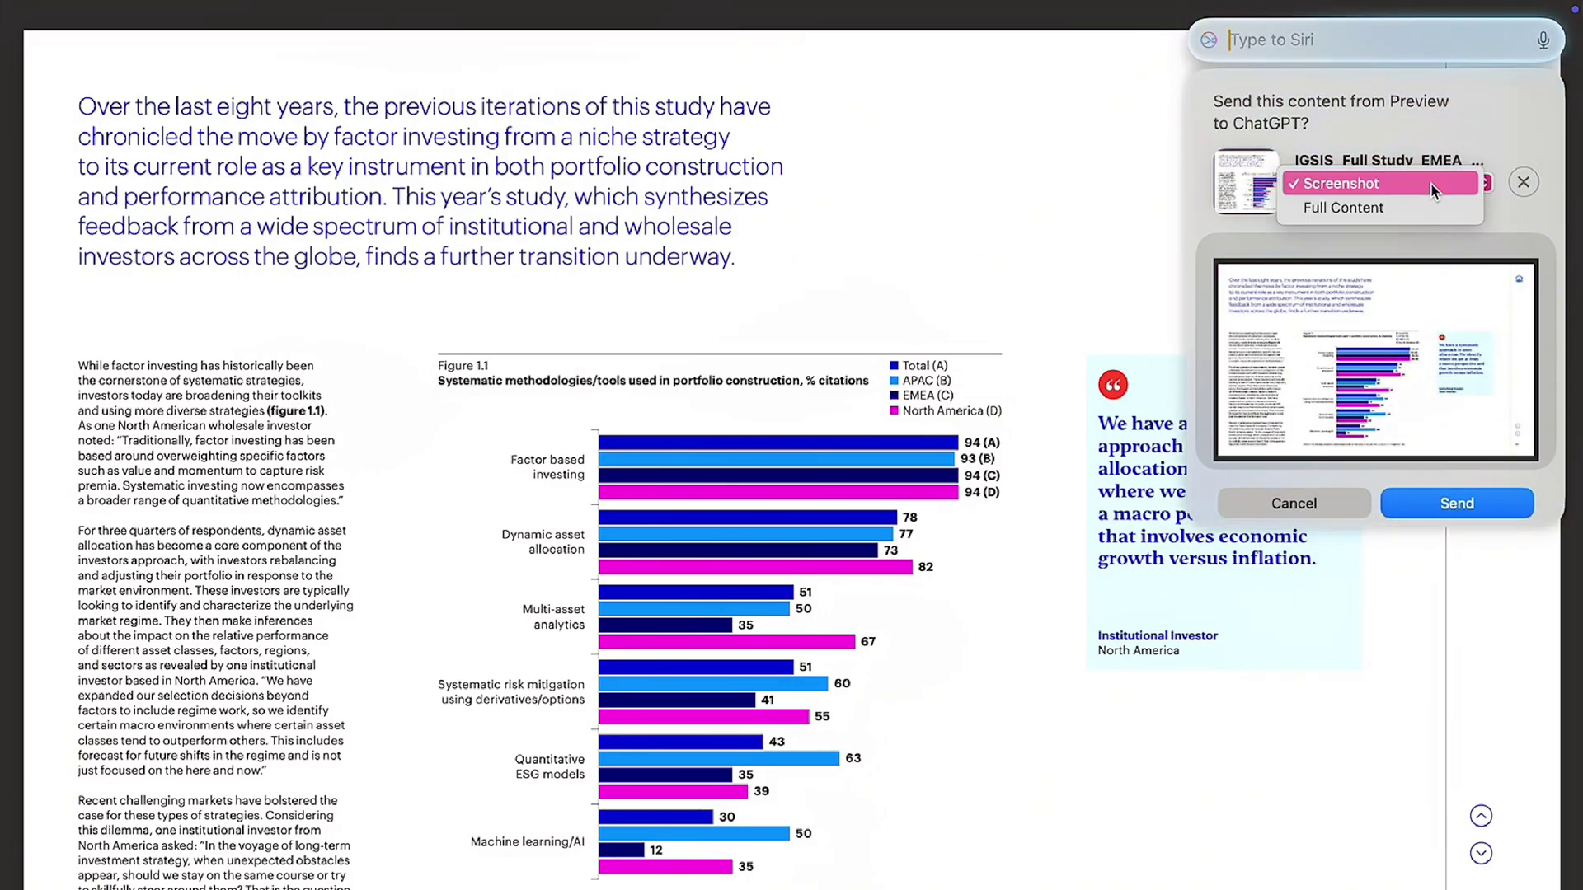
click(1461, 210)
click(1491, 511)
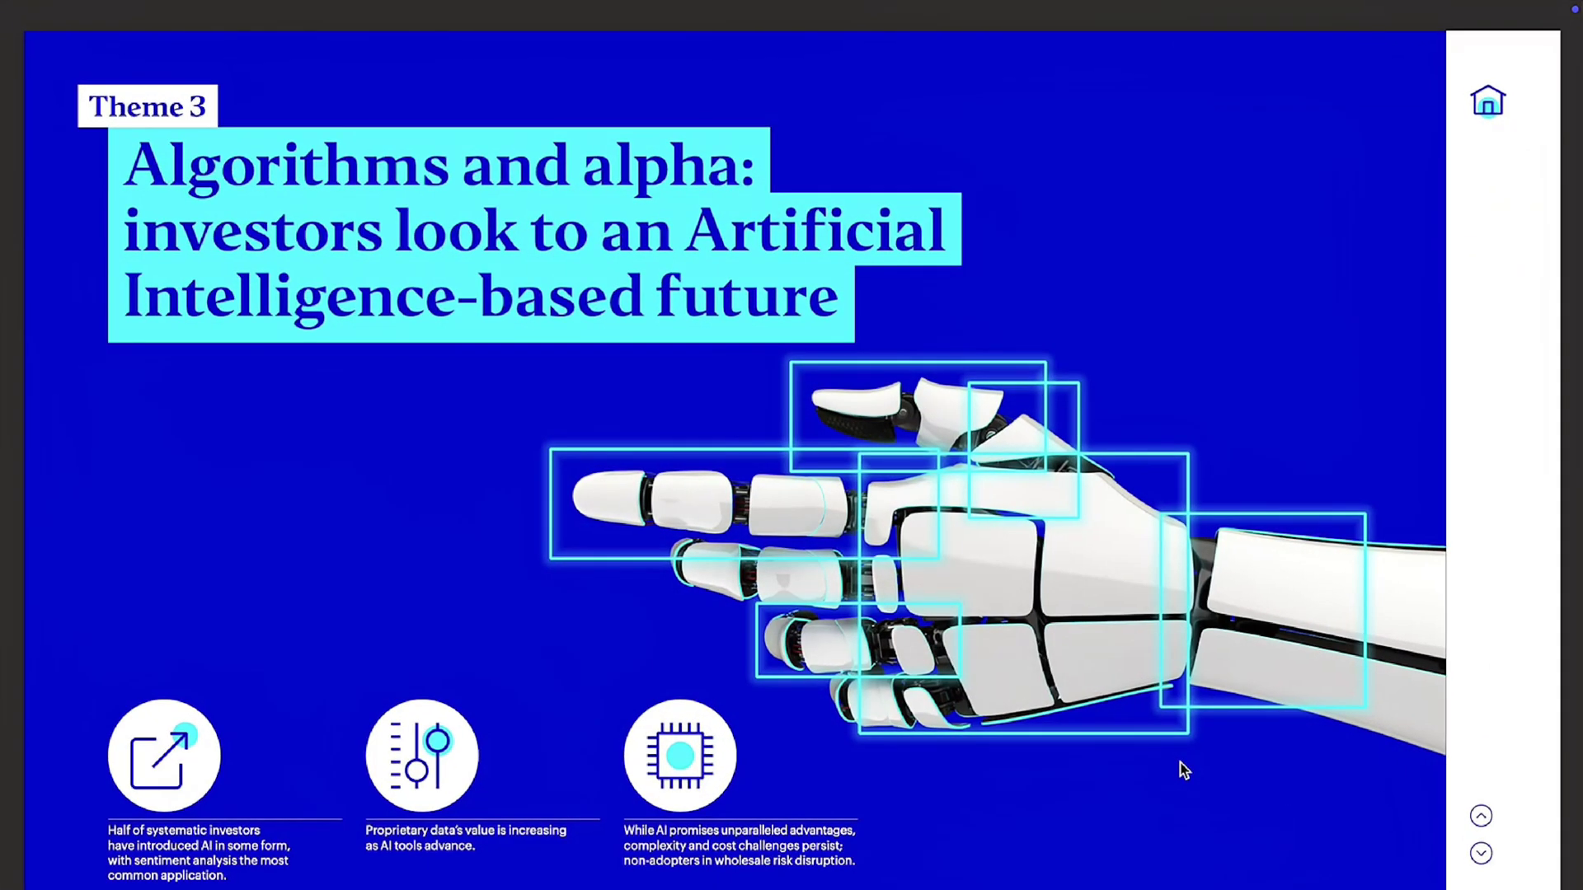
text(According to this document, what's the role of AI in investments?)
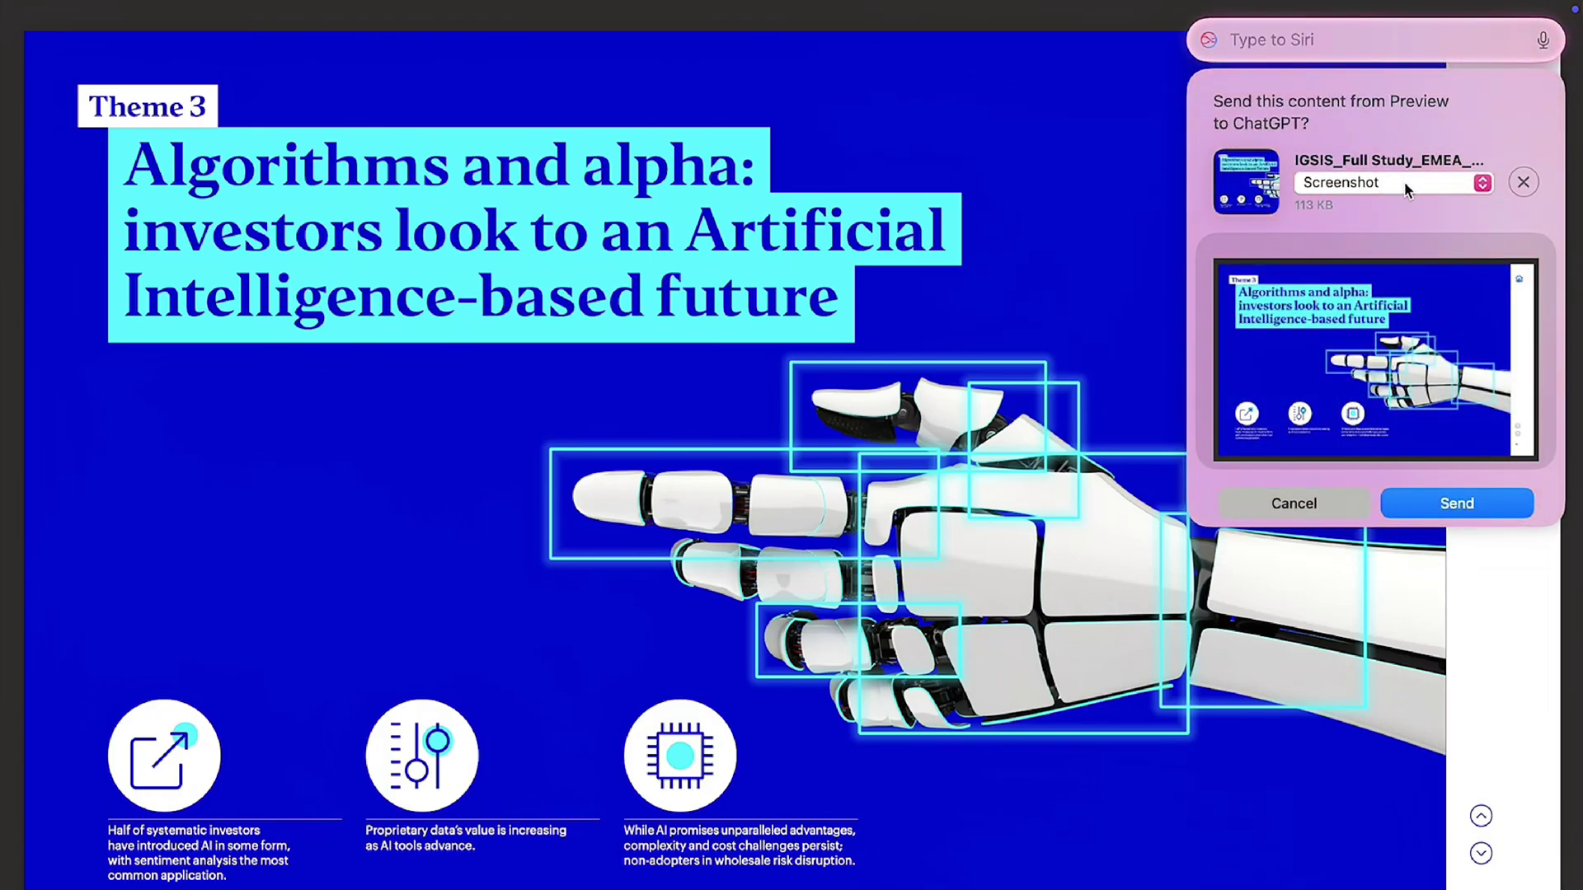
- Send the AI-in-investments question with the Invesco study's Full Content instead of a screenshot
click(1403, 183)
click(1400, 208)
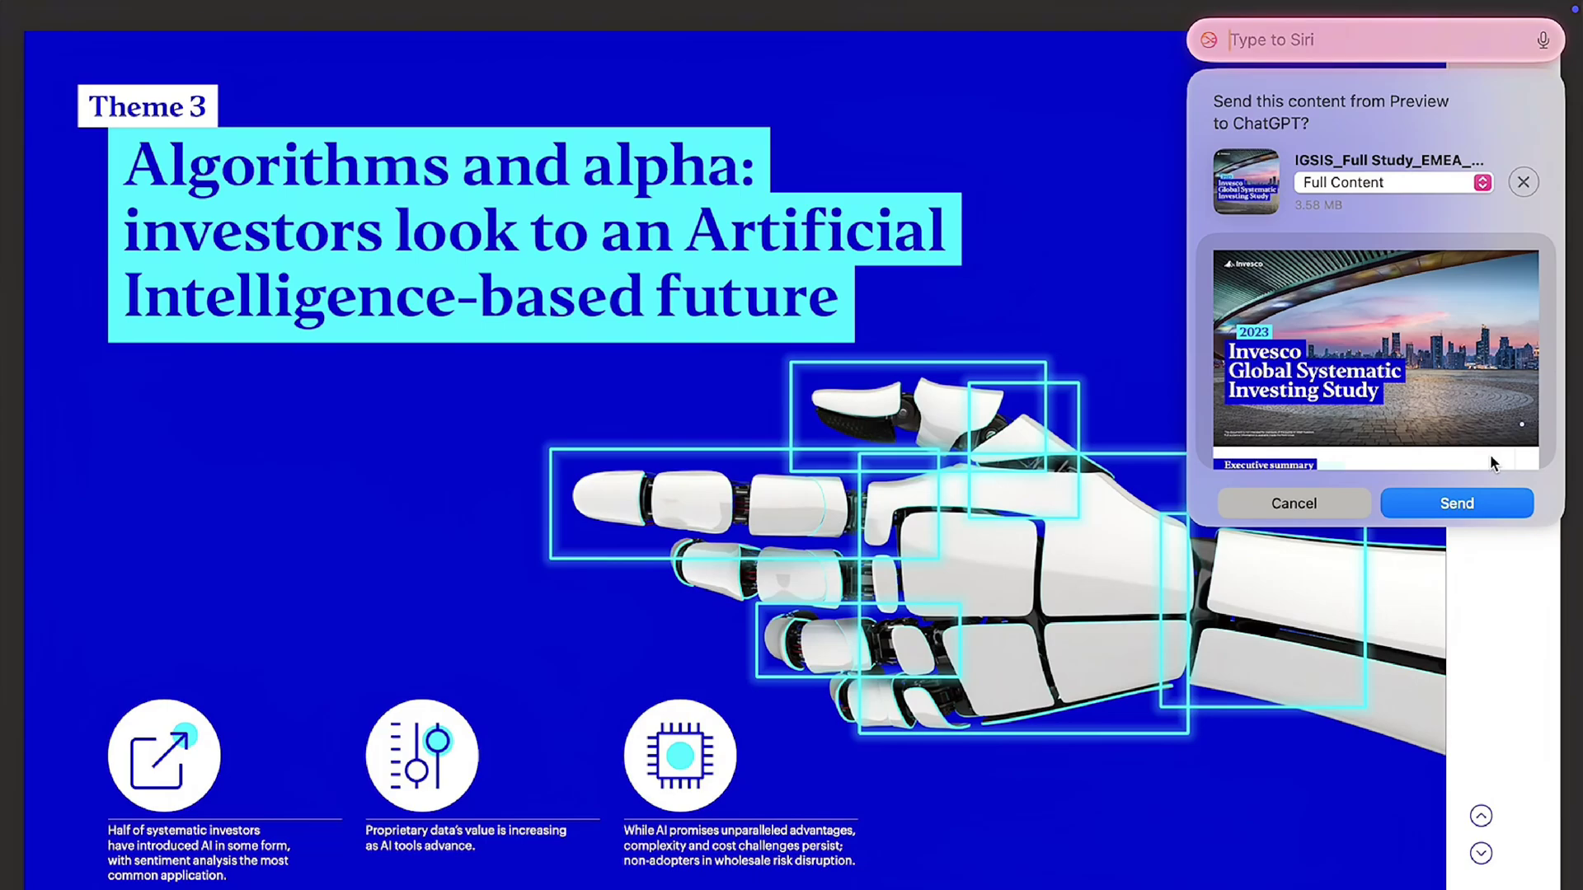
click(1457, 504)
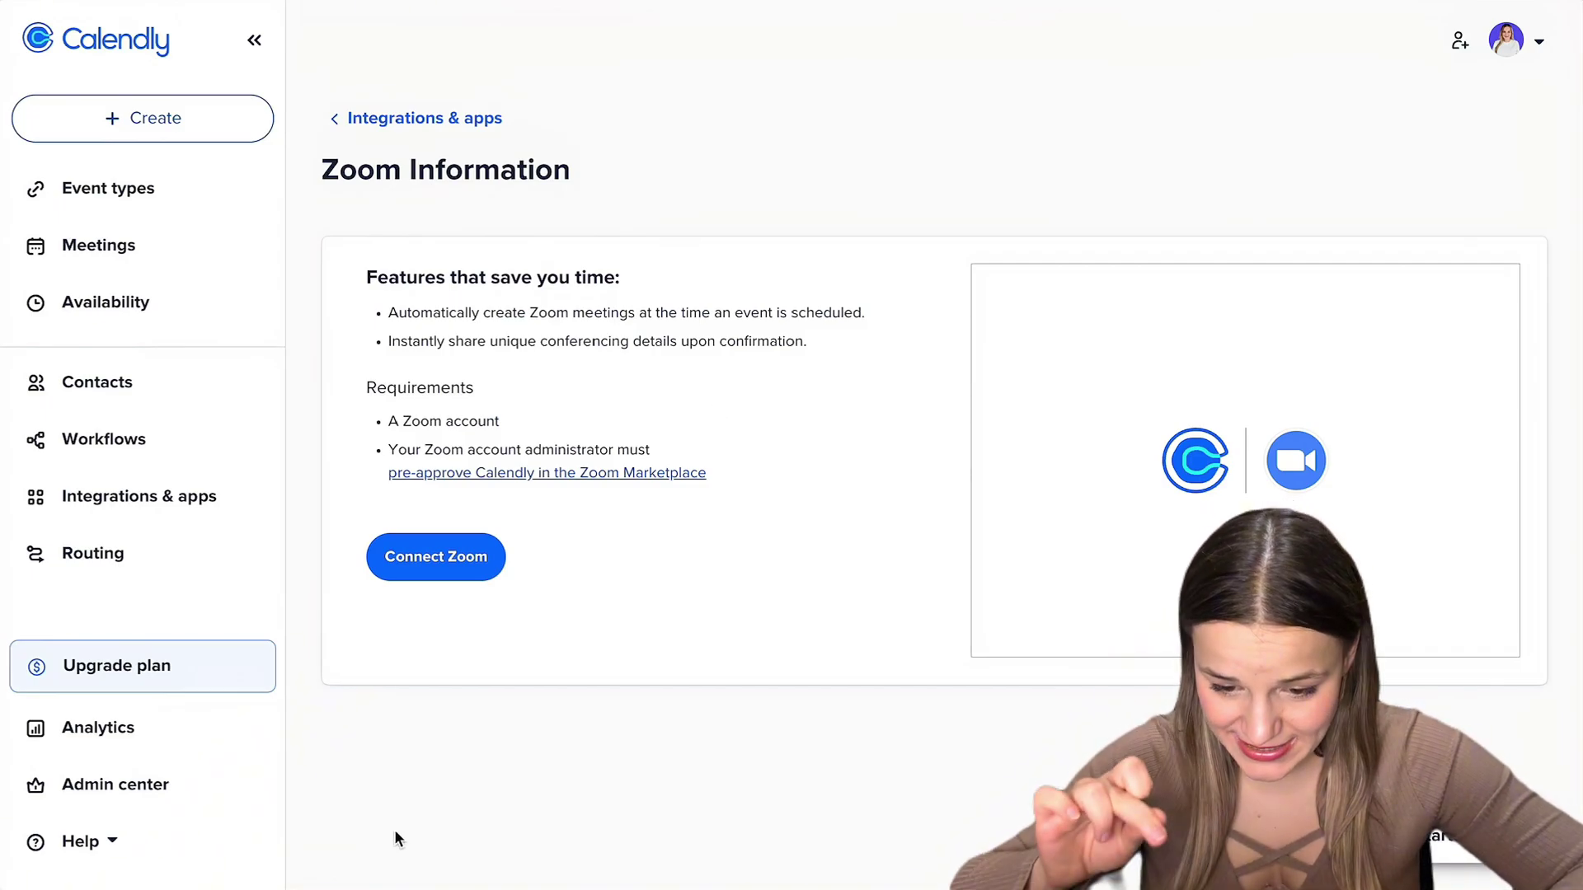
- Paste 'How does Zoom and Calendly integration work?' into the Option+Space ChatGPT bar and send it
key(alt+space)
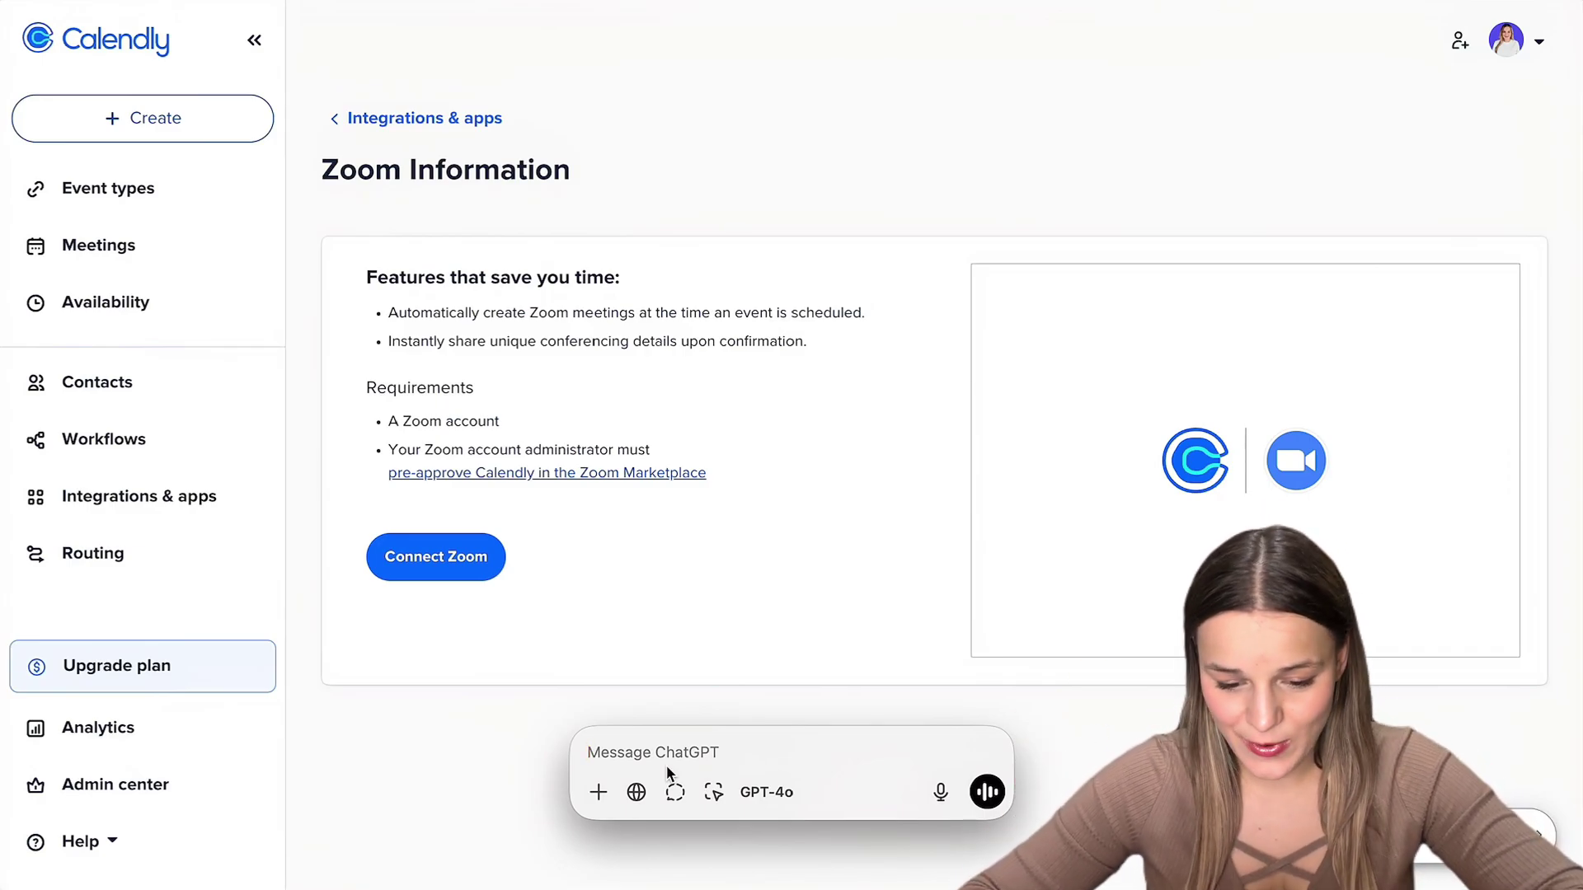
text(How does Zoom and Calendly integration work?)
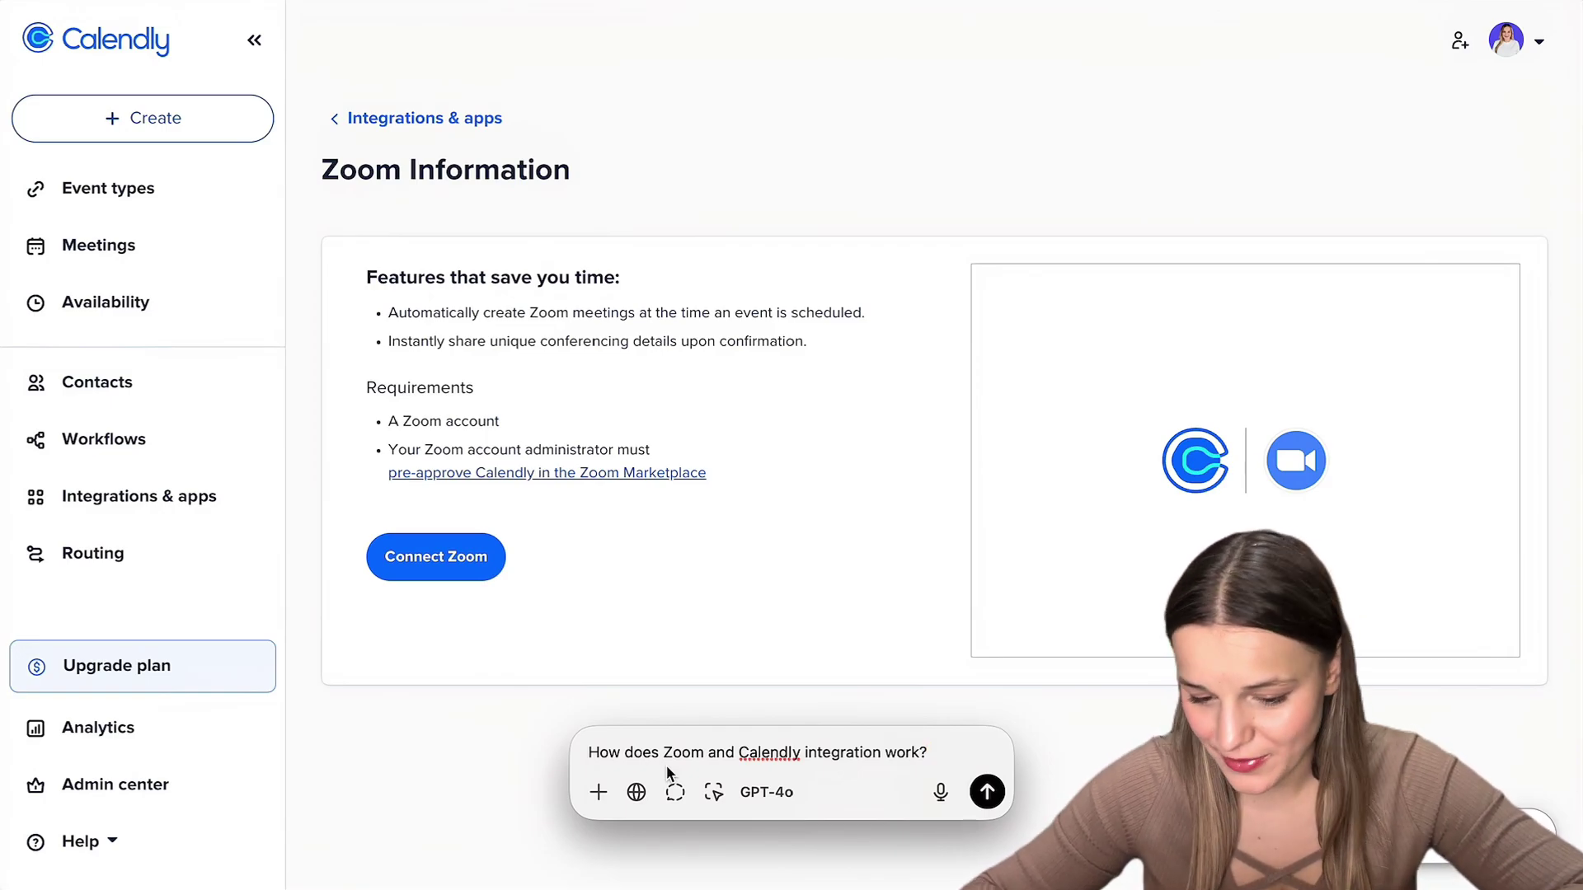
key(Return)
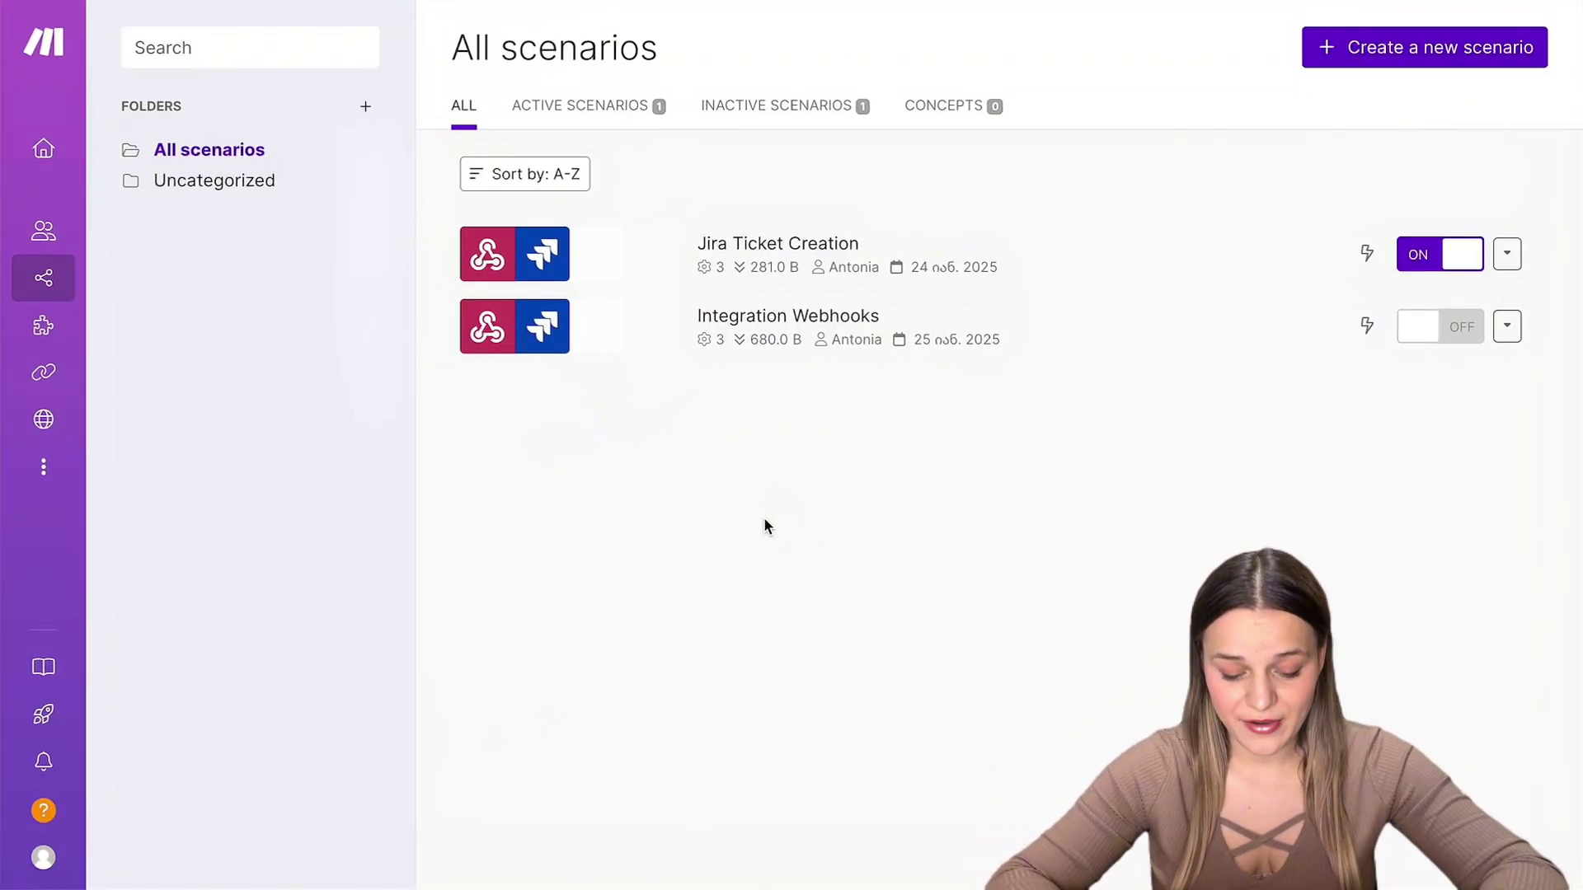
- Ask ChatGPT for Make.com steps linking an ElevenLabs agent to Calendly, then start a new scenario
key(alt+space)
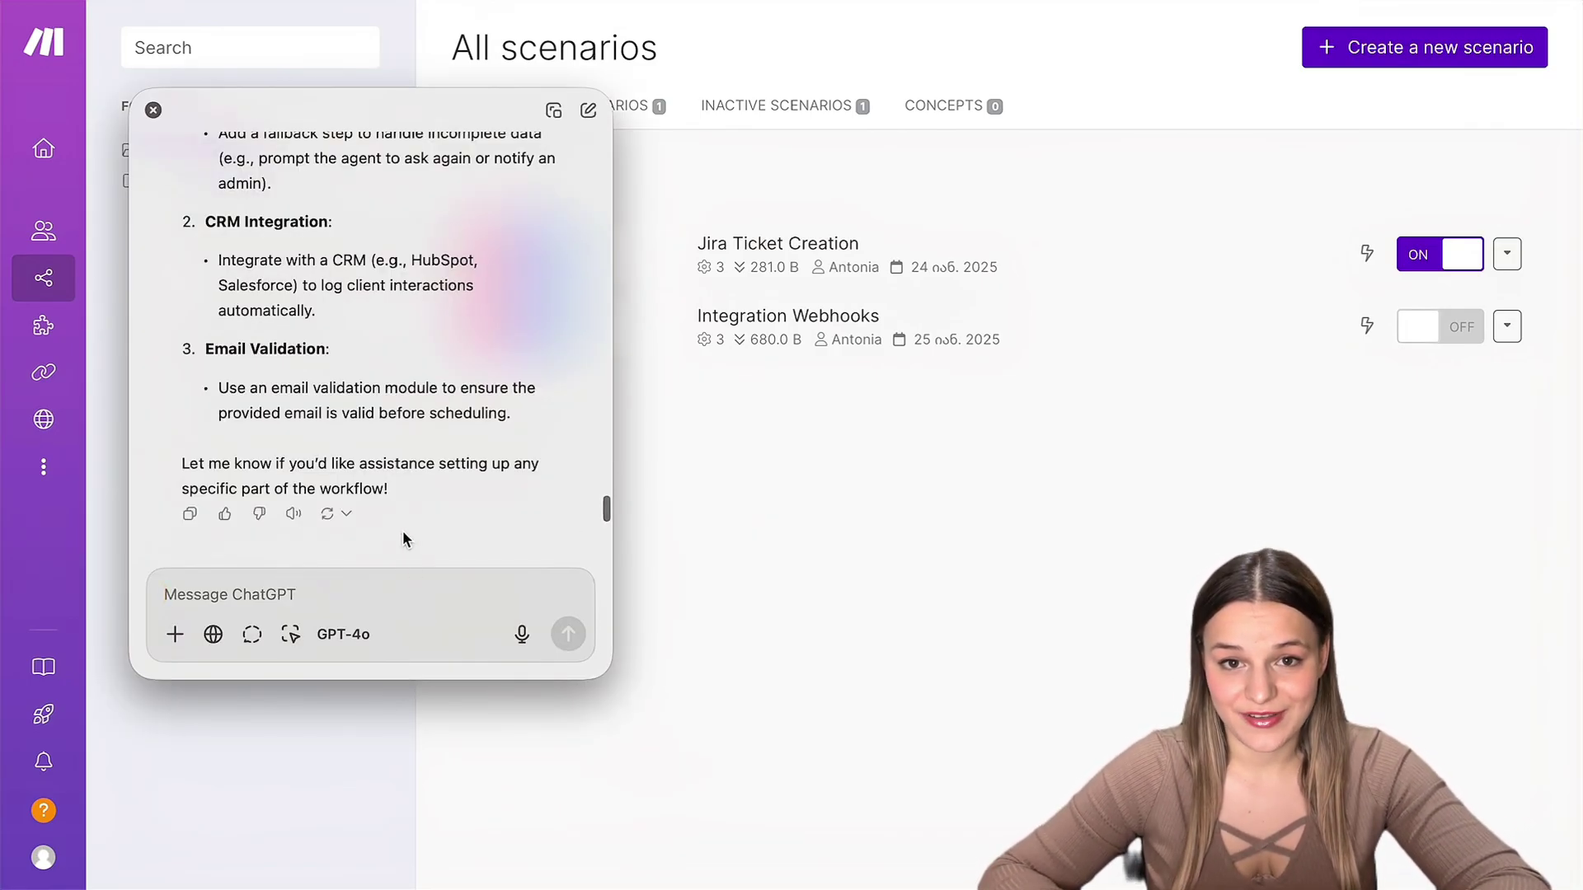
text(I’m in Make.com, and I want to connect my ElevenLabs AI Agent with Calendly. The agent should listen for the client’s name and email, then set up a demo when the user asks for it during a phone call. Give me step-by-step instructions)
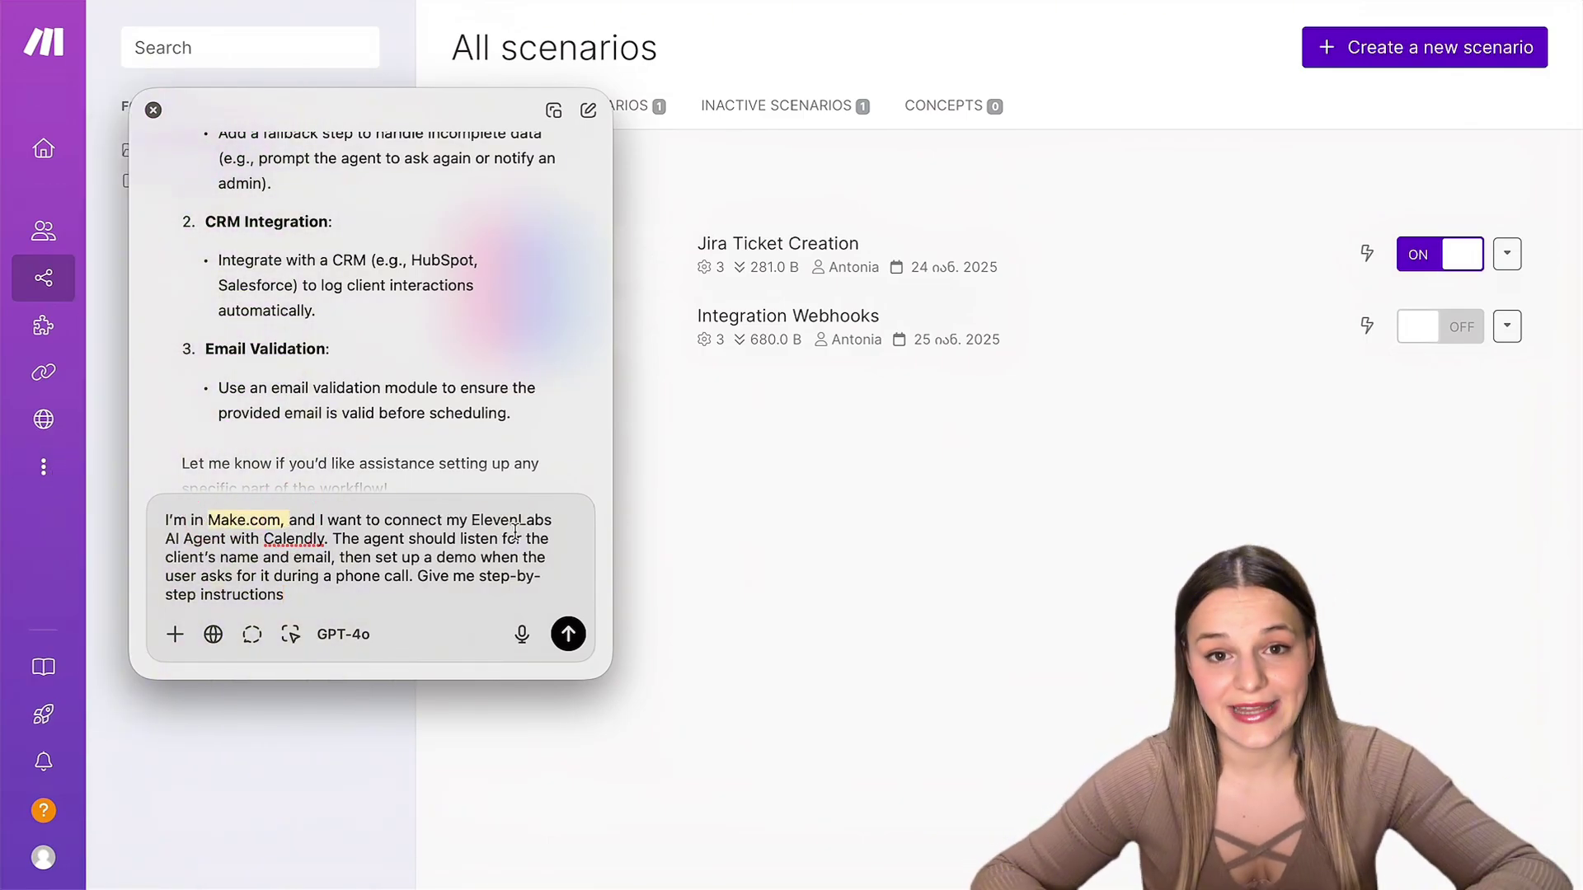
key(Return)
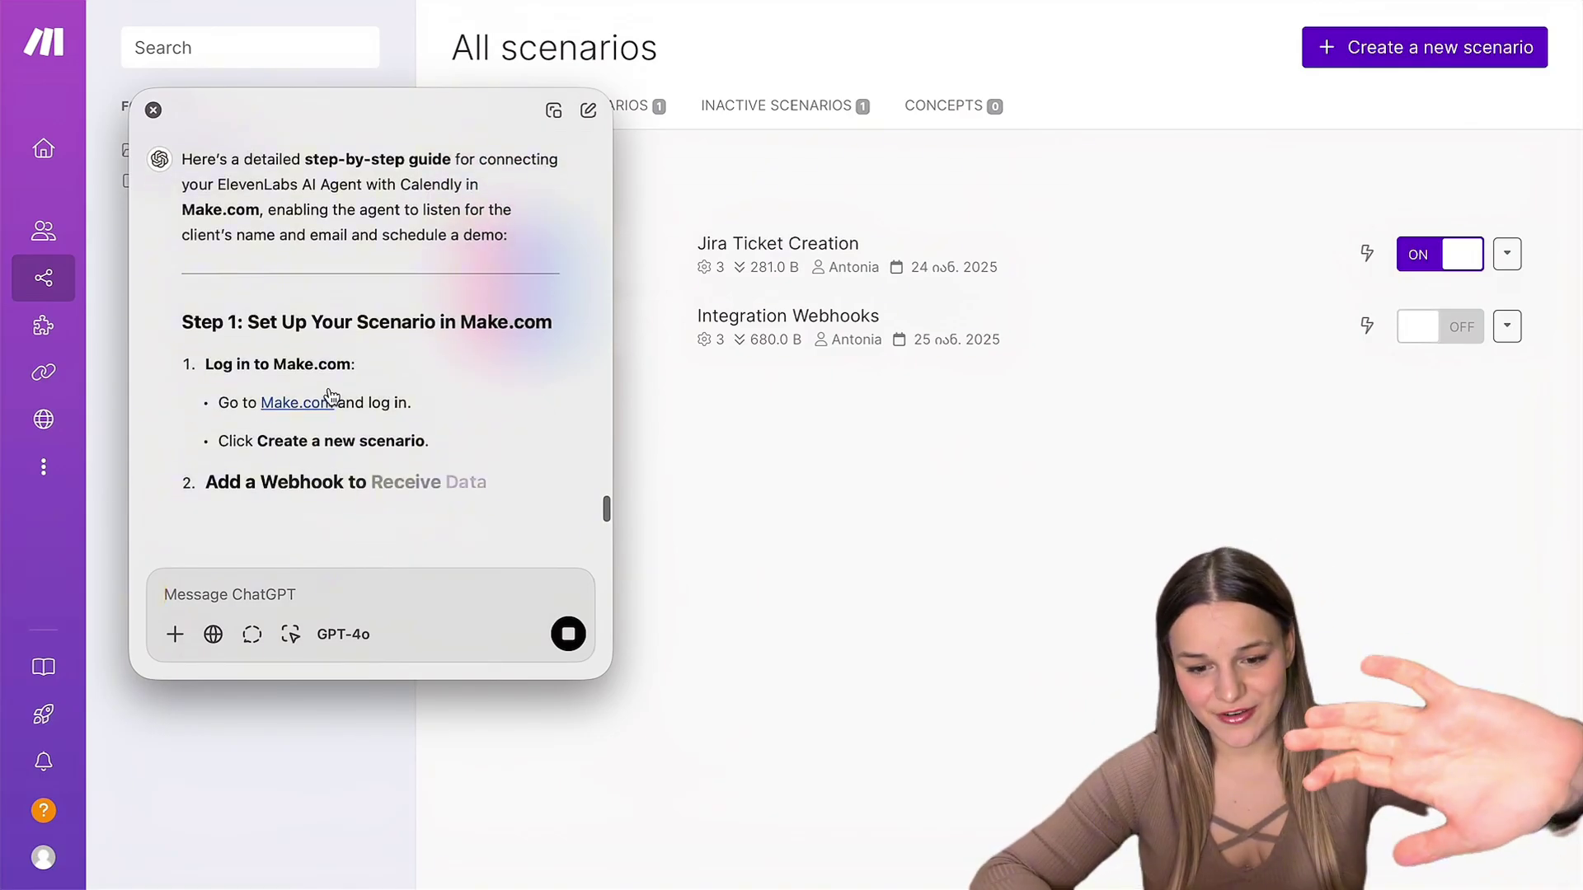
scroll(328, 394, up, 3)
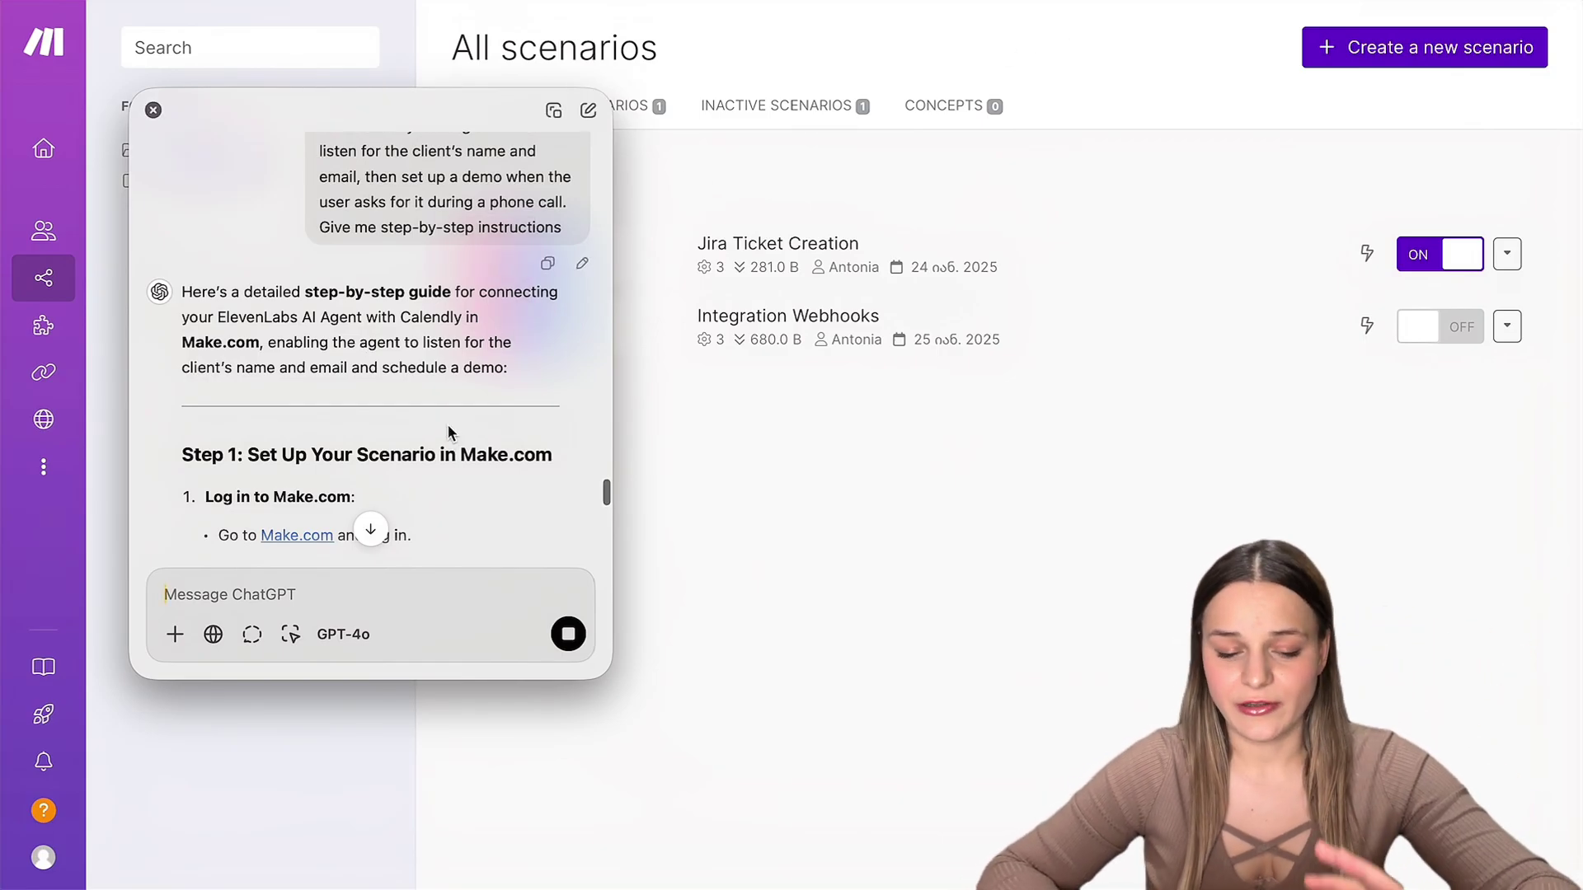
scroll(447, 423, down, 5)
scroll(448, 426, down, 1)
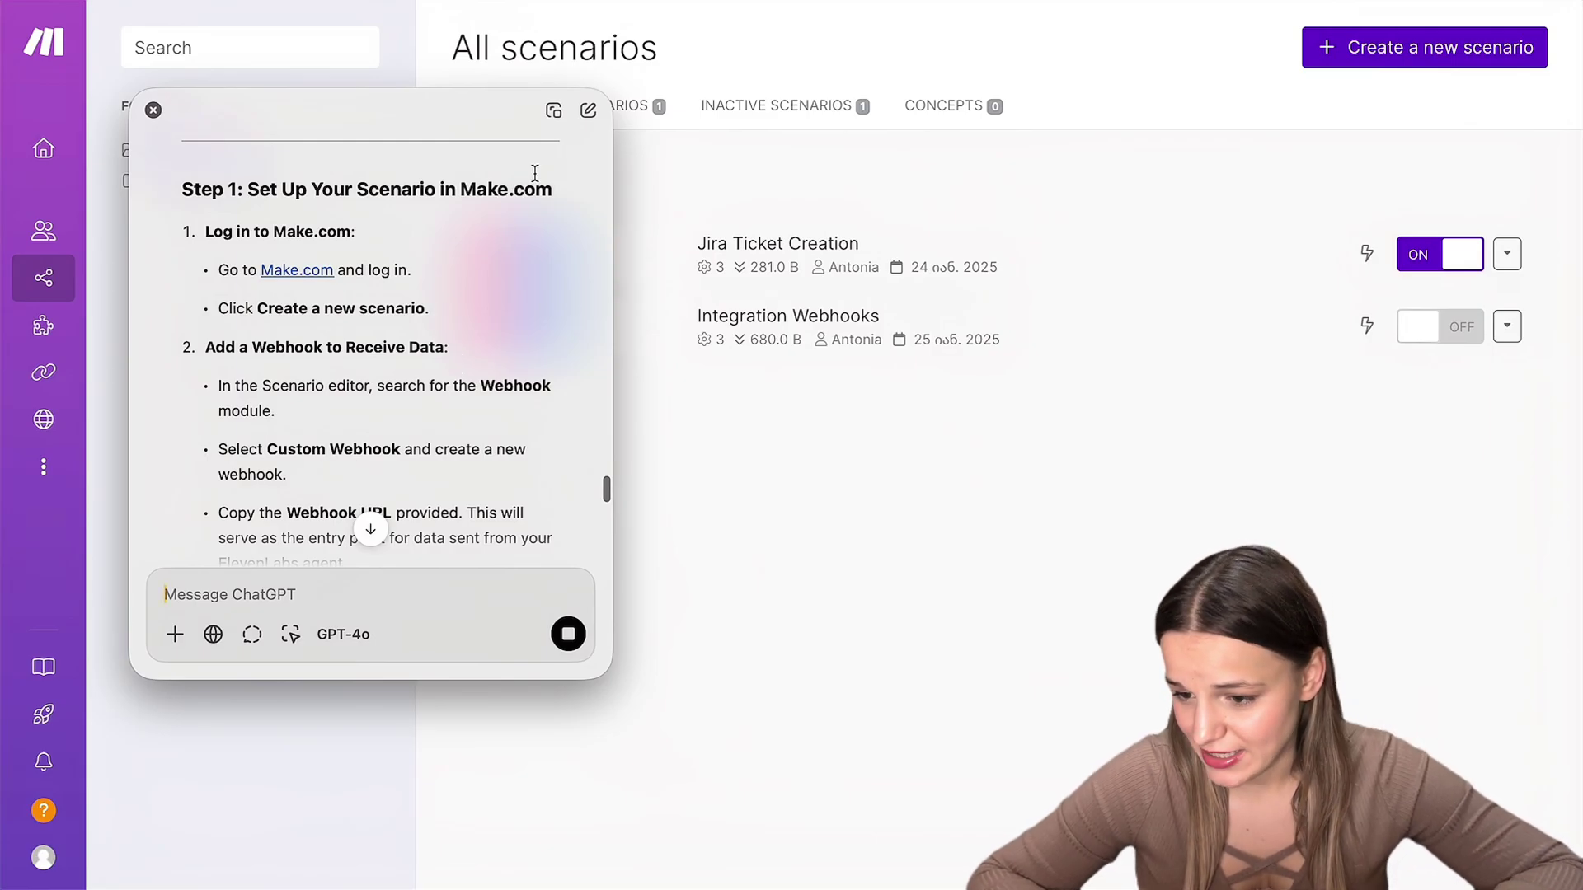
click(1405, 48)
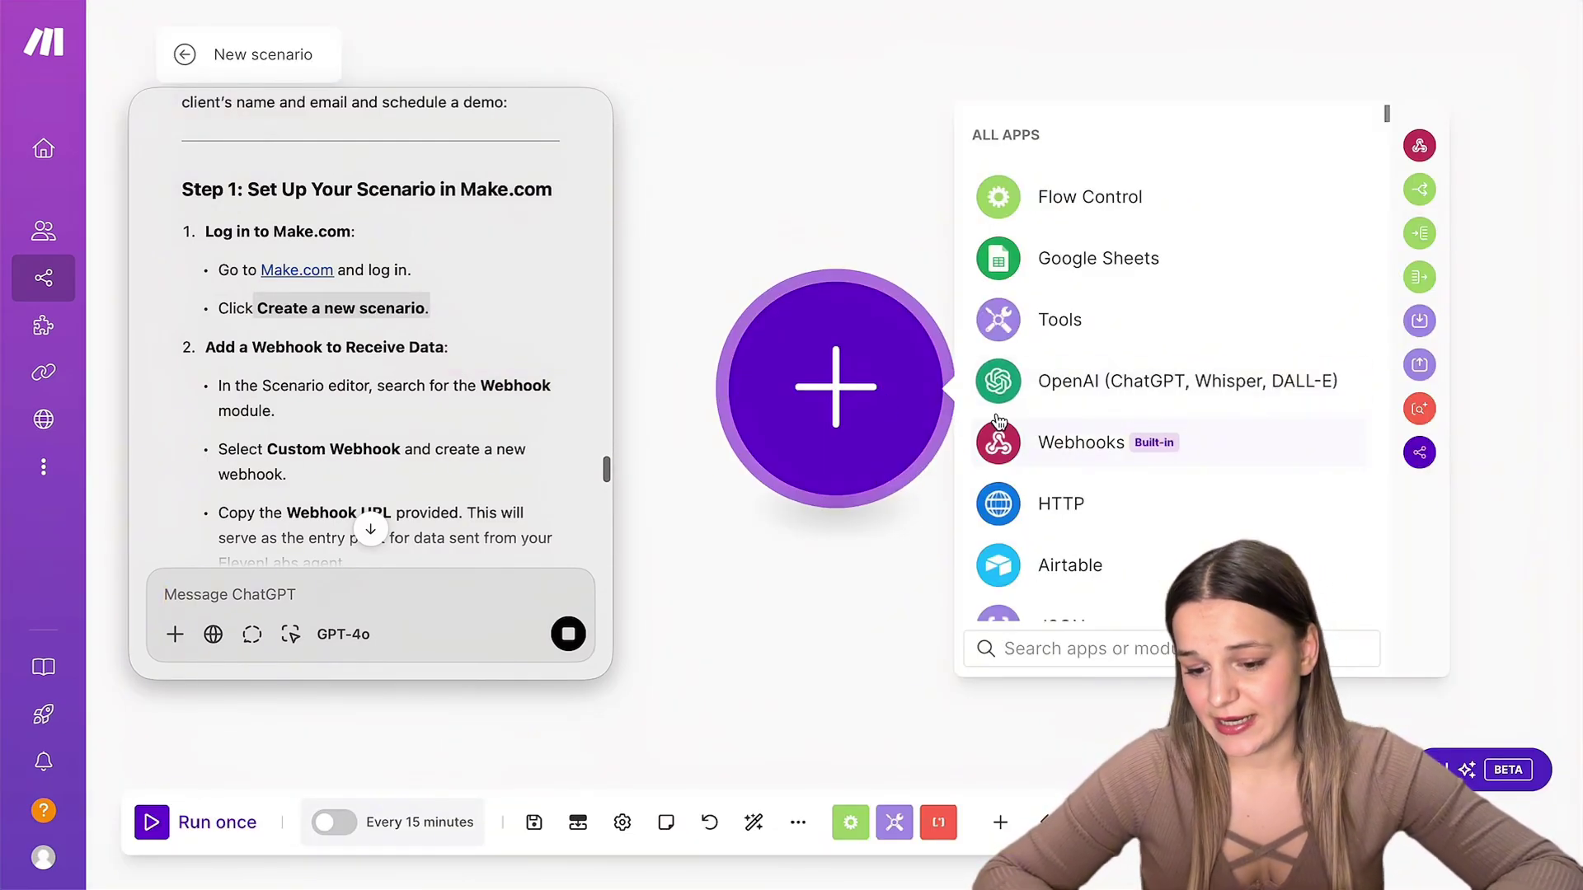
- Add a Custom webhook named 'My gateway-webhook webhook' and copy its address
click(1077, 471)
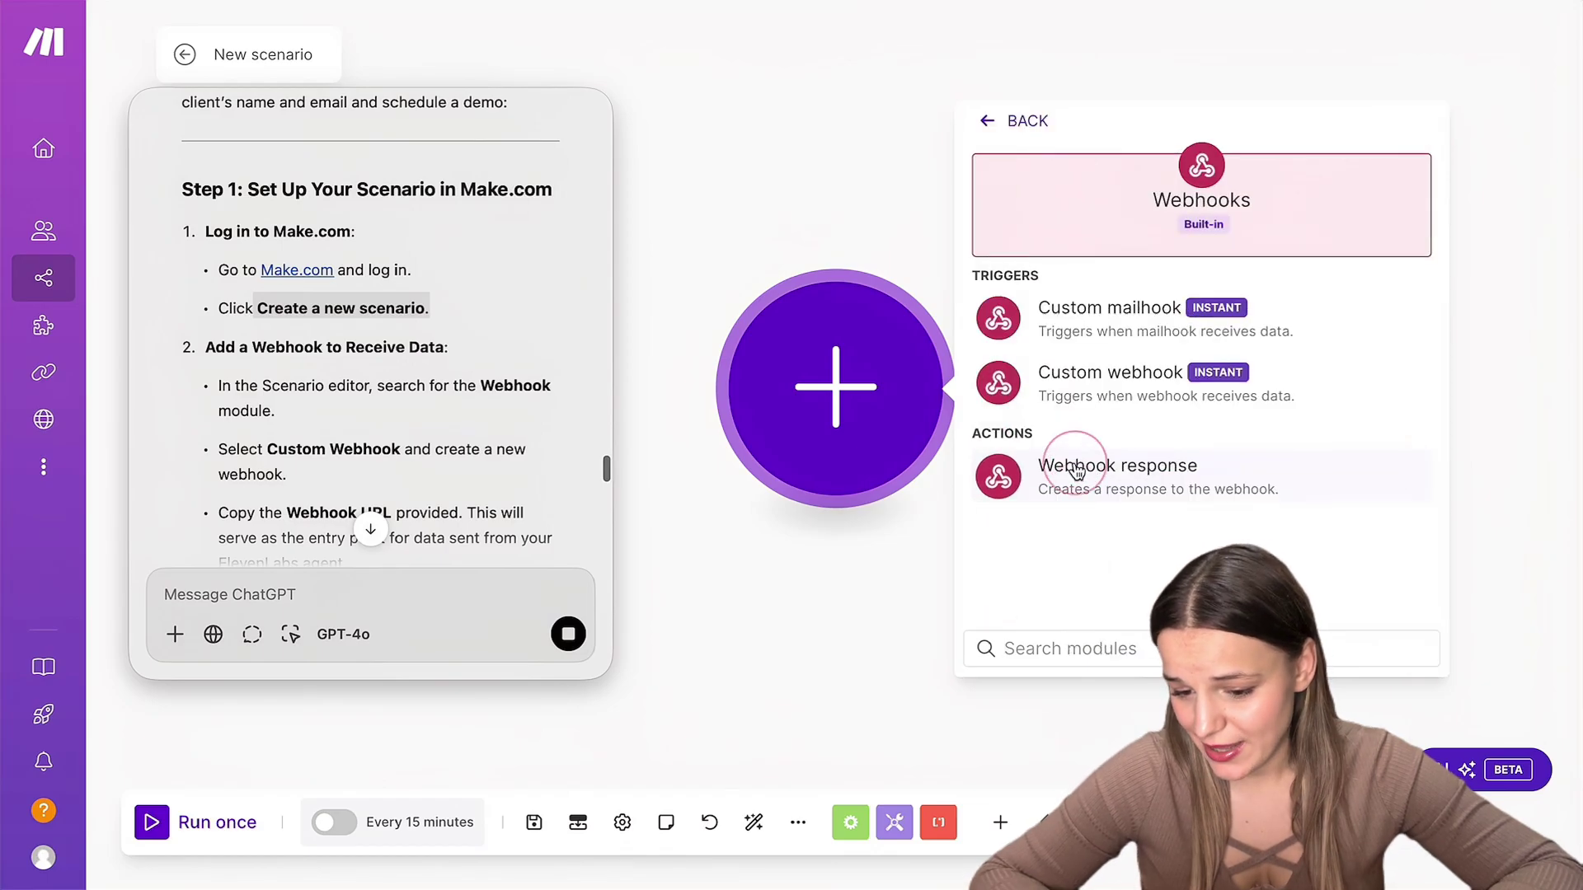
click(1133, 407)
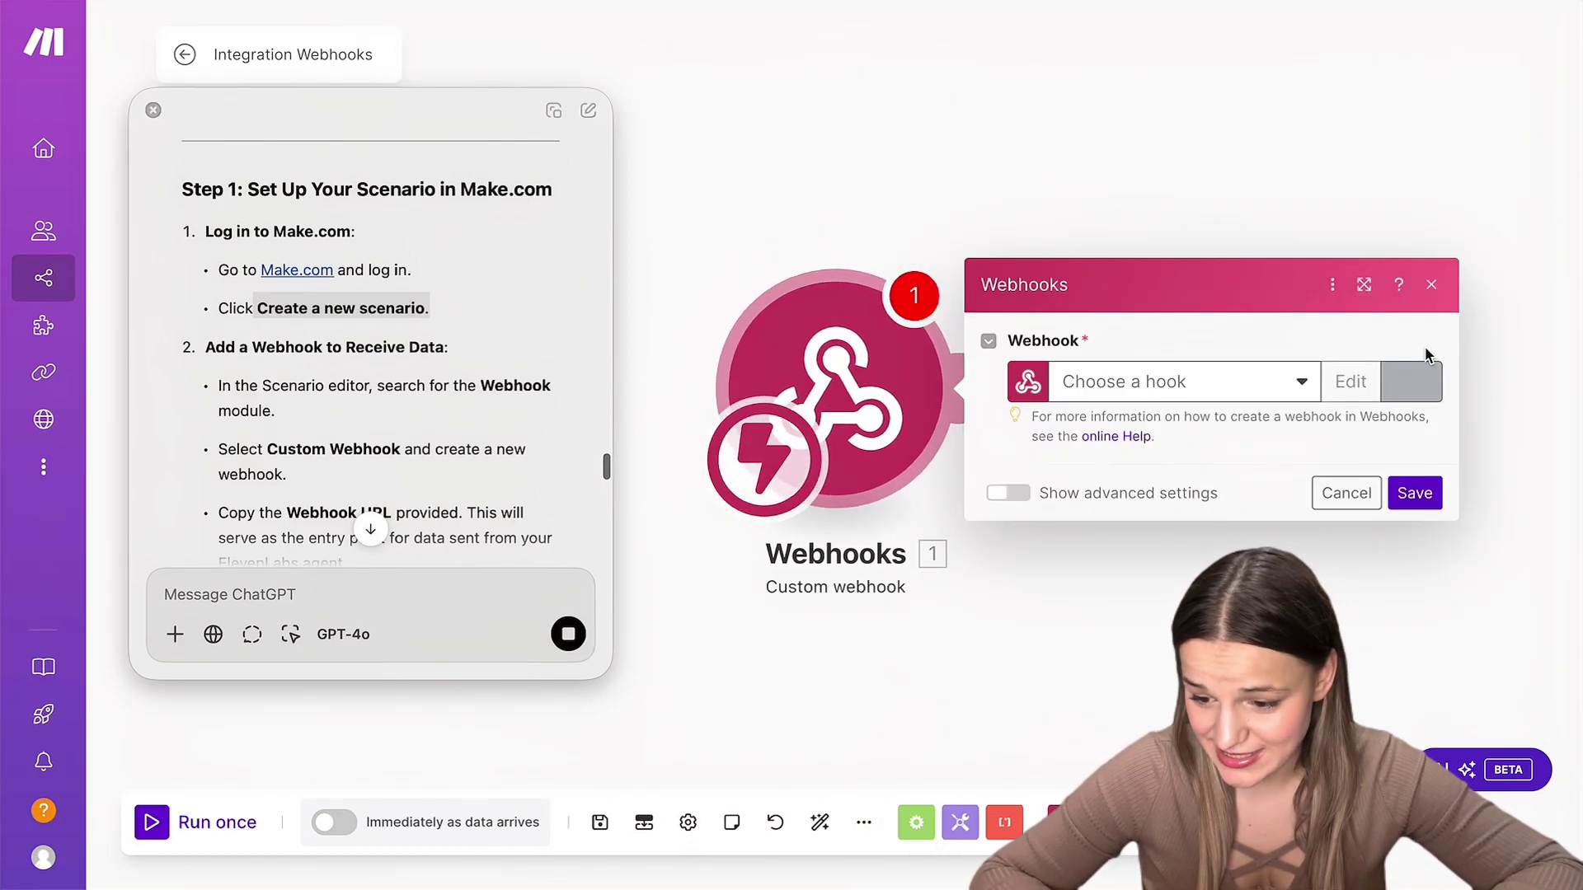
click(1411, 375)
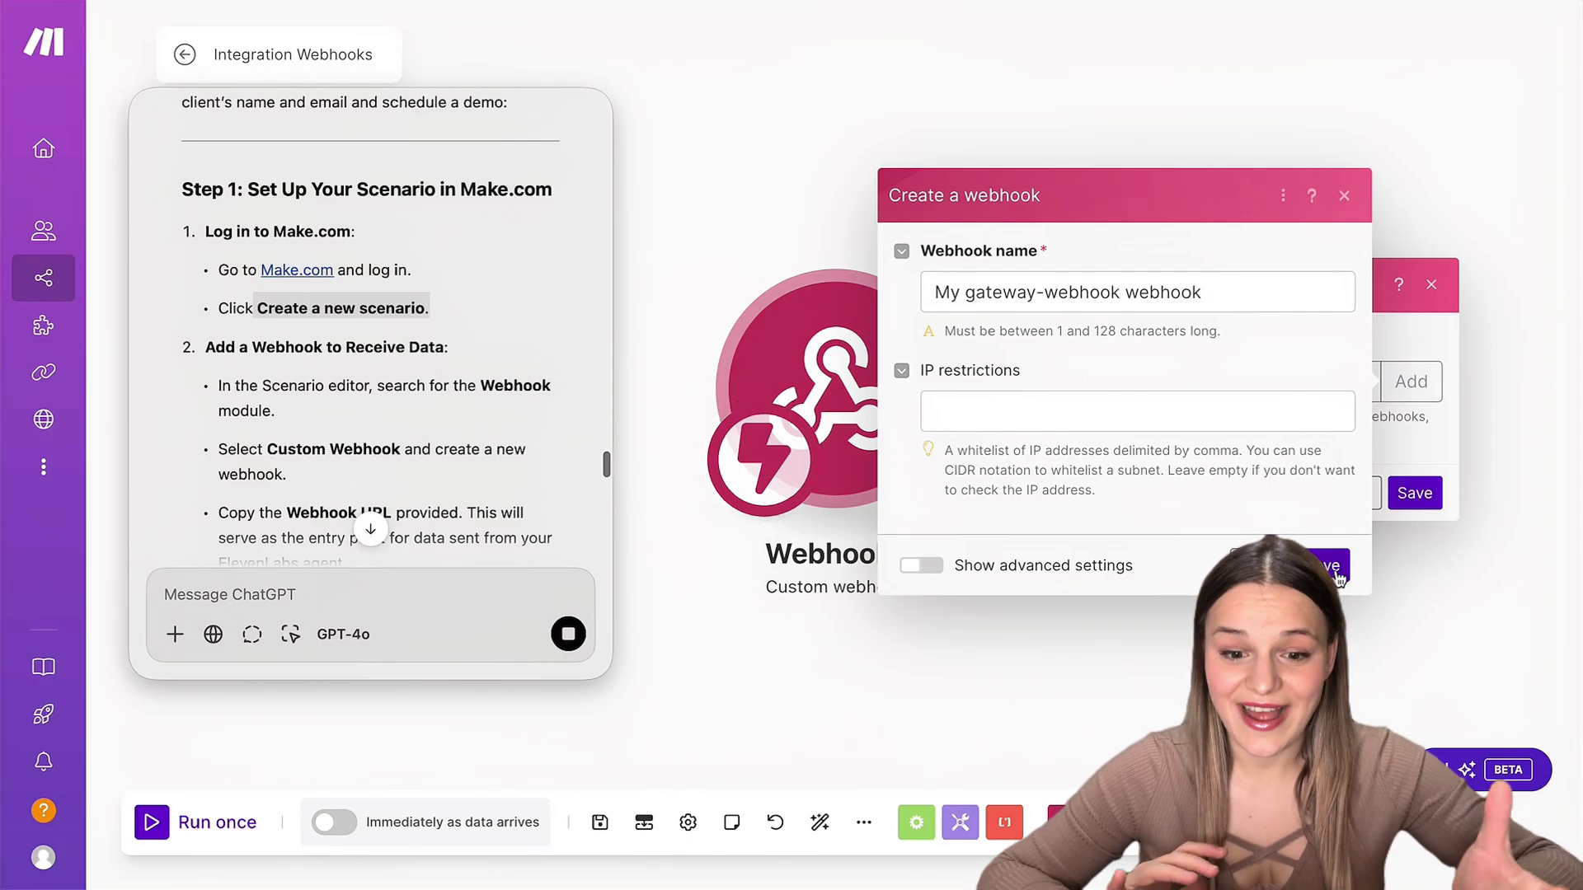
click(1337, 576)
click(1368, 466)
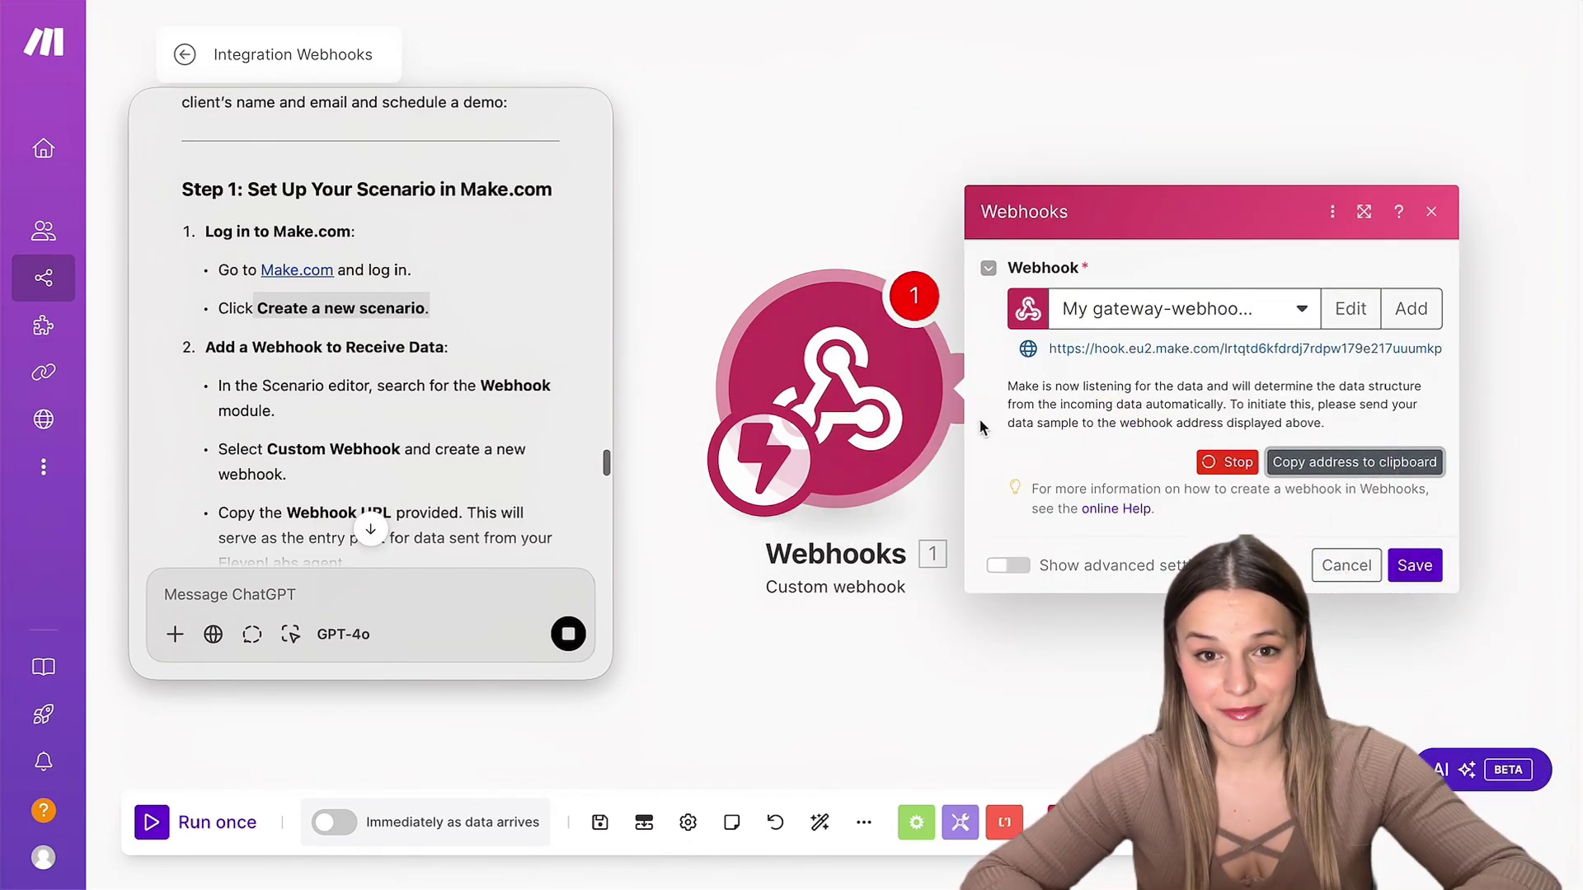
scroll(493, 204, down, 10)
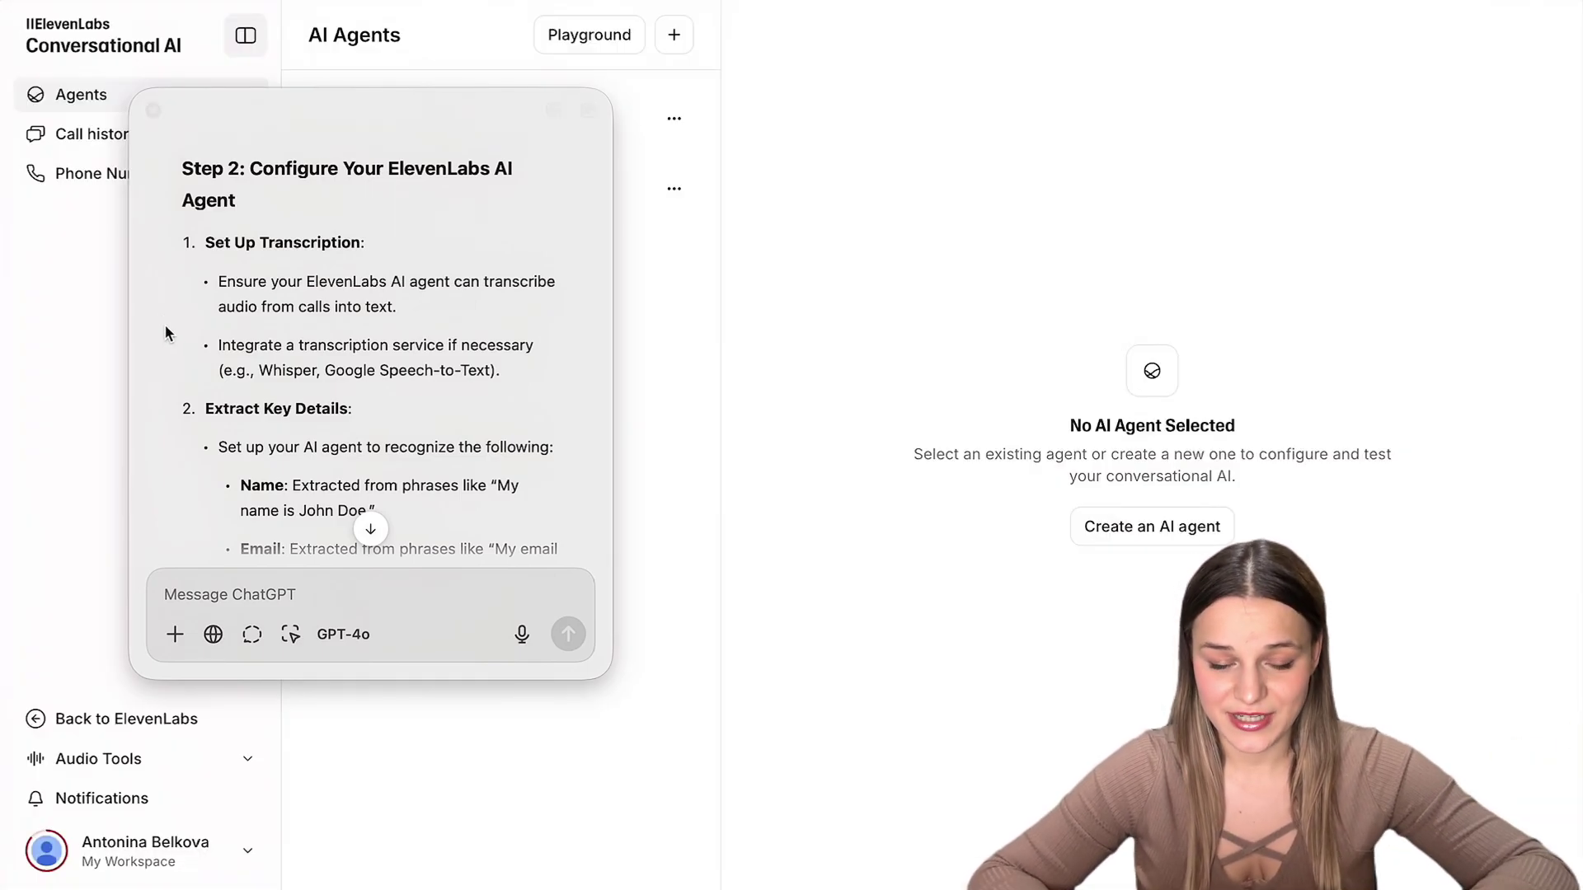
- Scroll ChatGPT's ElevenLabs guide from Step 2 to Step 3 on processing data in Make.com
click(327, 336)
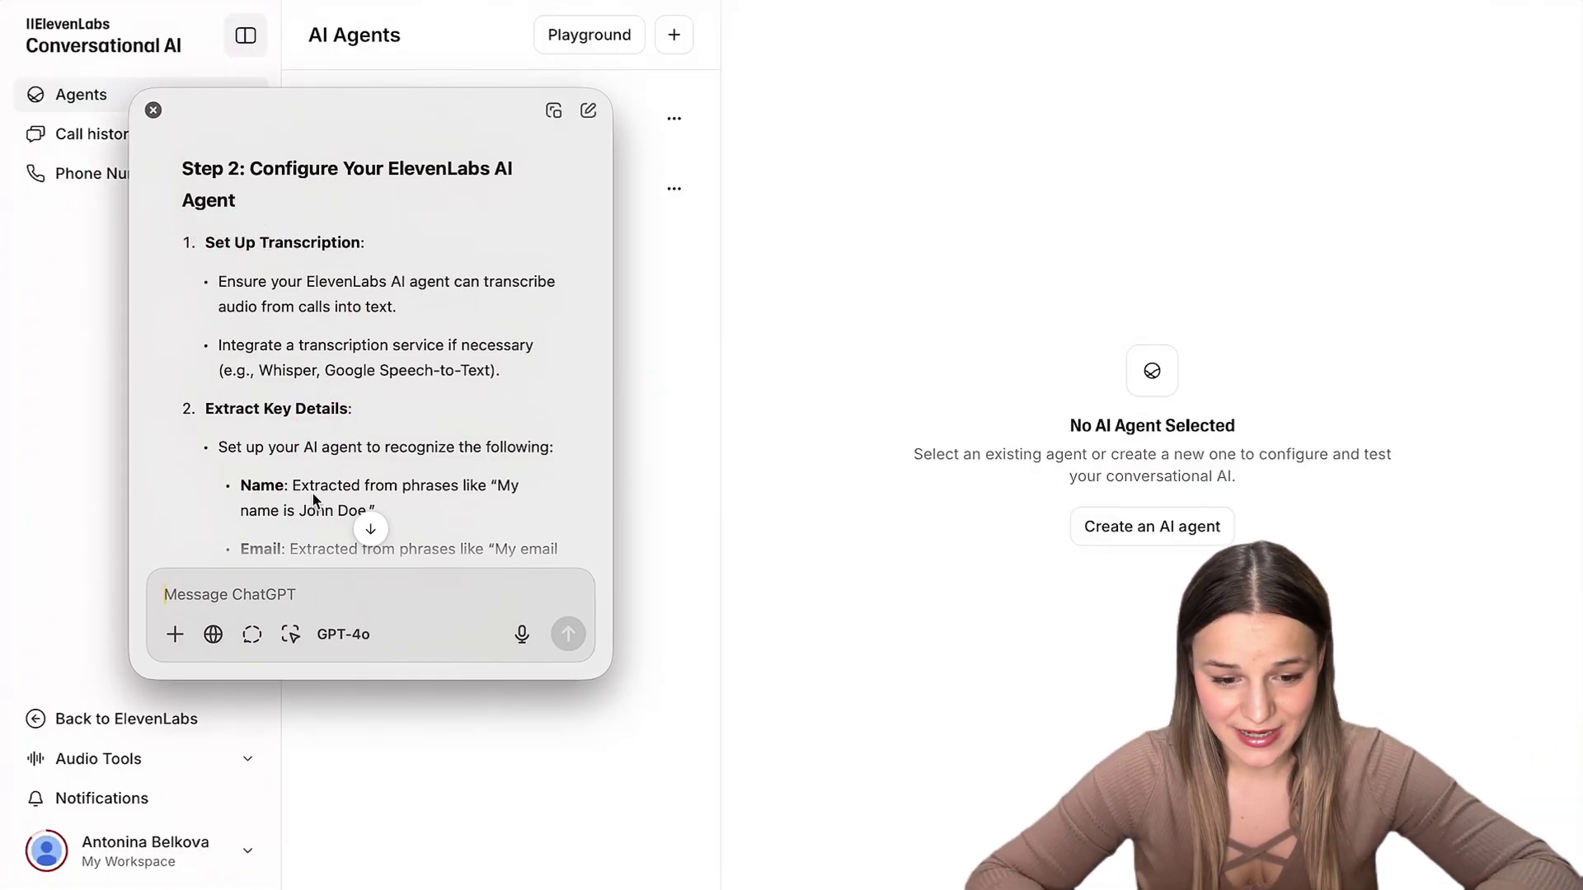
scroll(312, 491, down, 10)
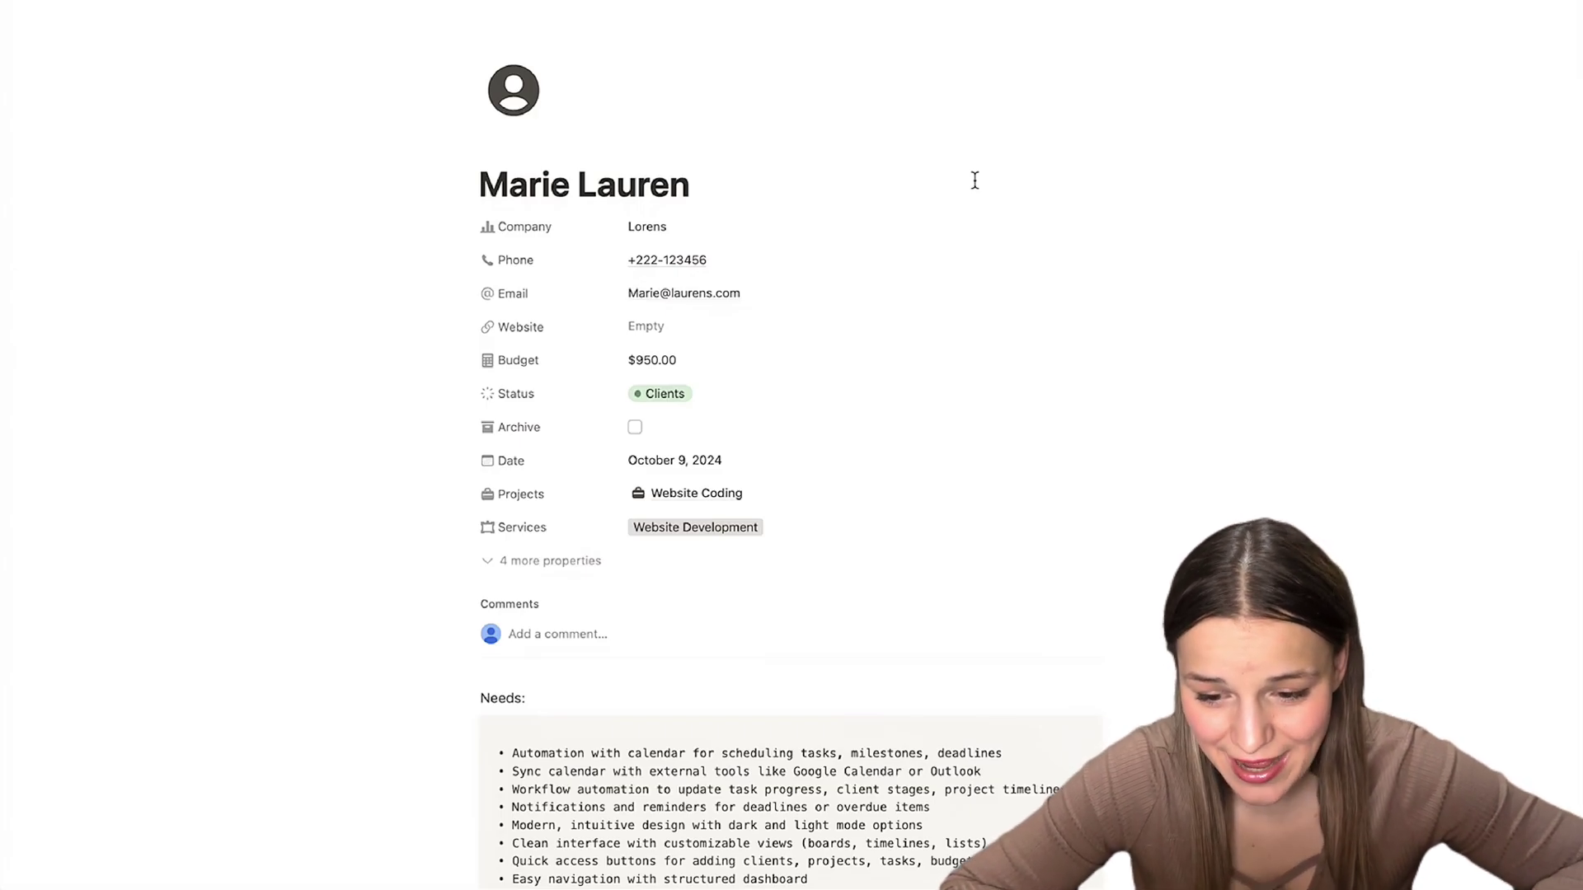
- Select the client's Needs list in Notion and let ChatGPT work with Notion
scroll(748, 571, down, 3)
scroll(748, 571, down, 4)
click(1105, 591)
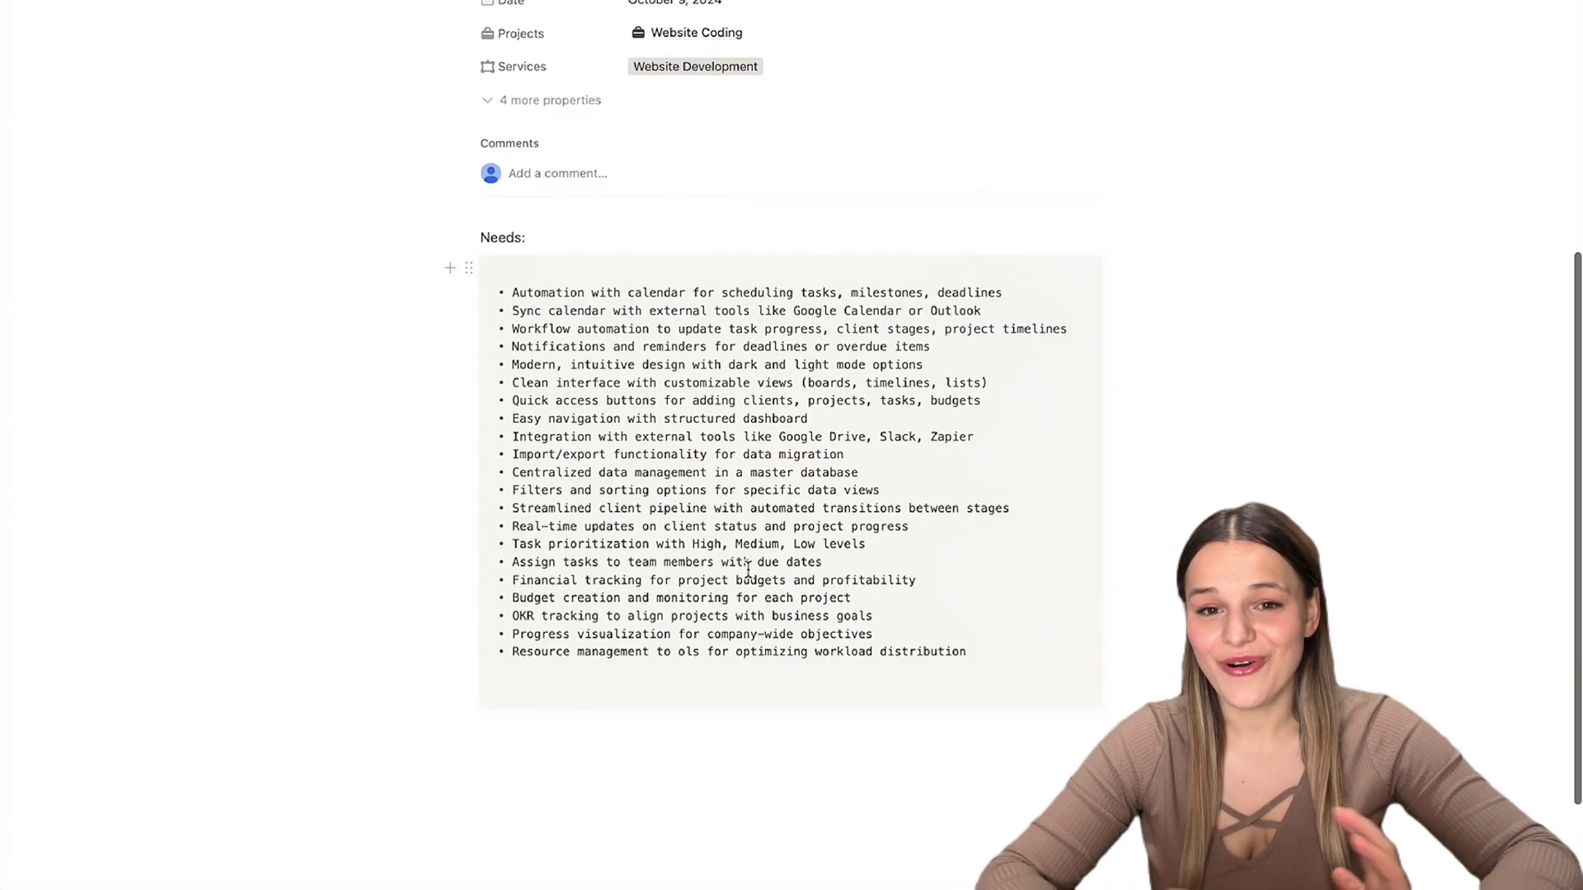
scroll(1105, 590, up, 6)
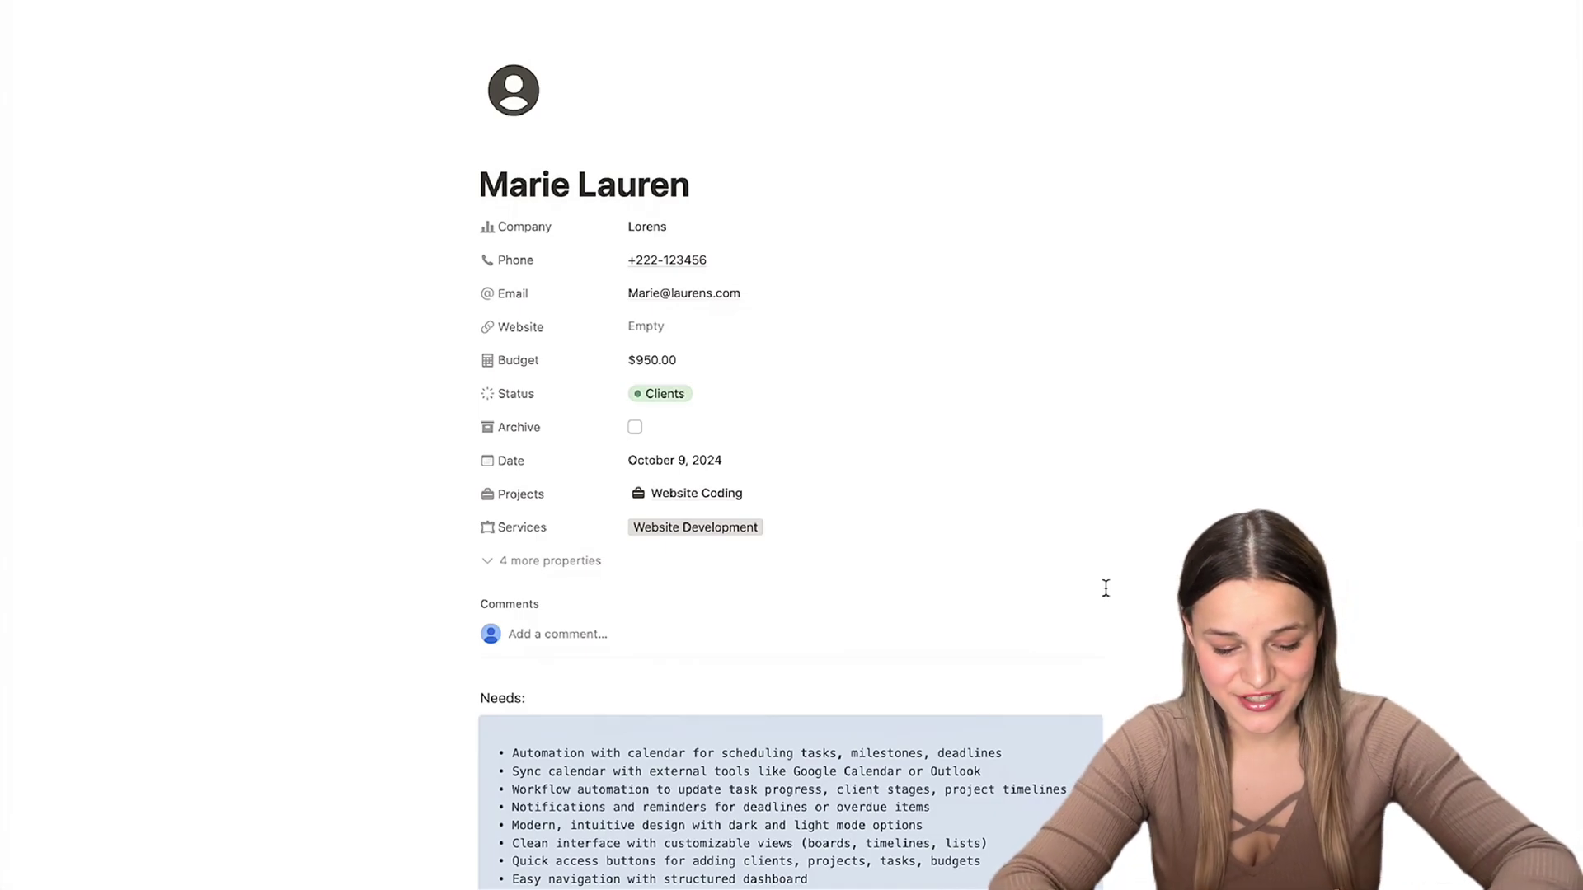
key(alt+space)
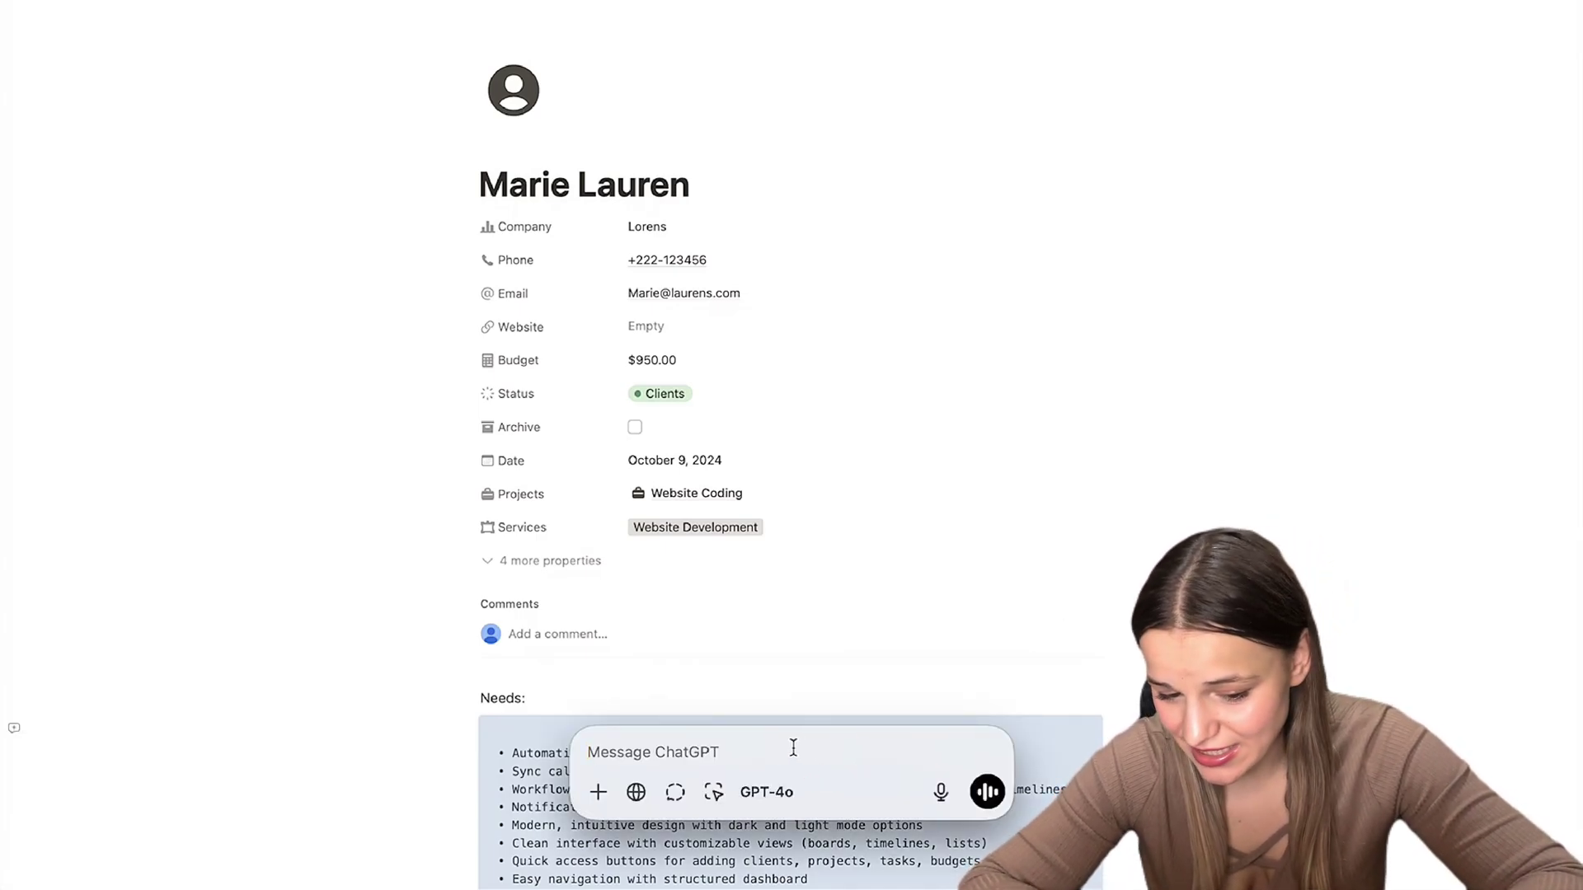
click(716, 793)
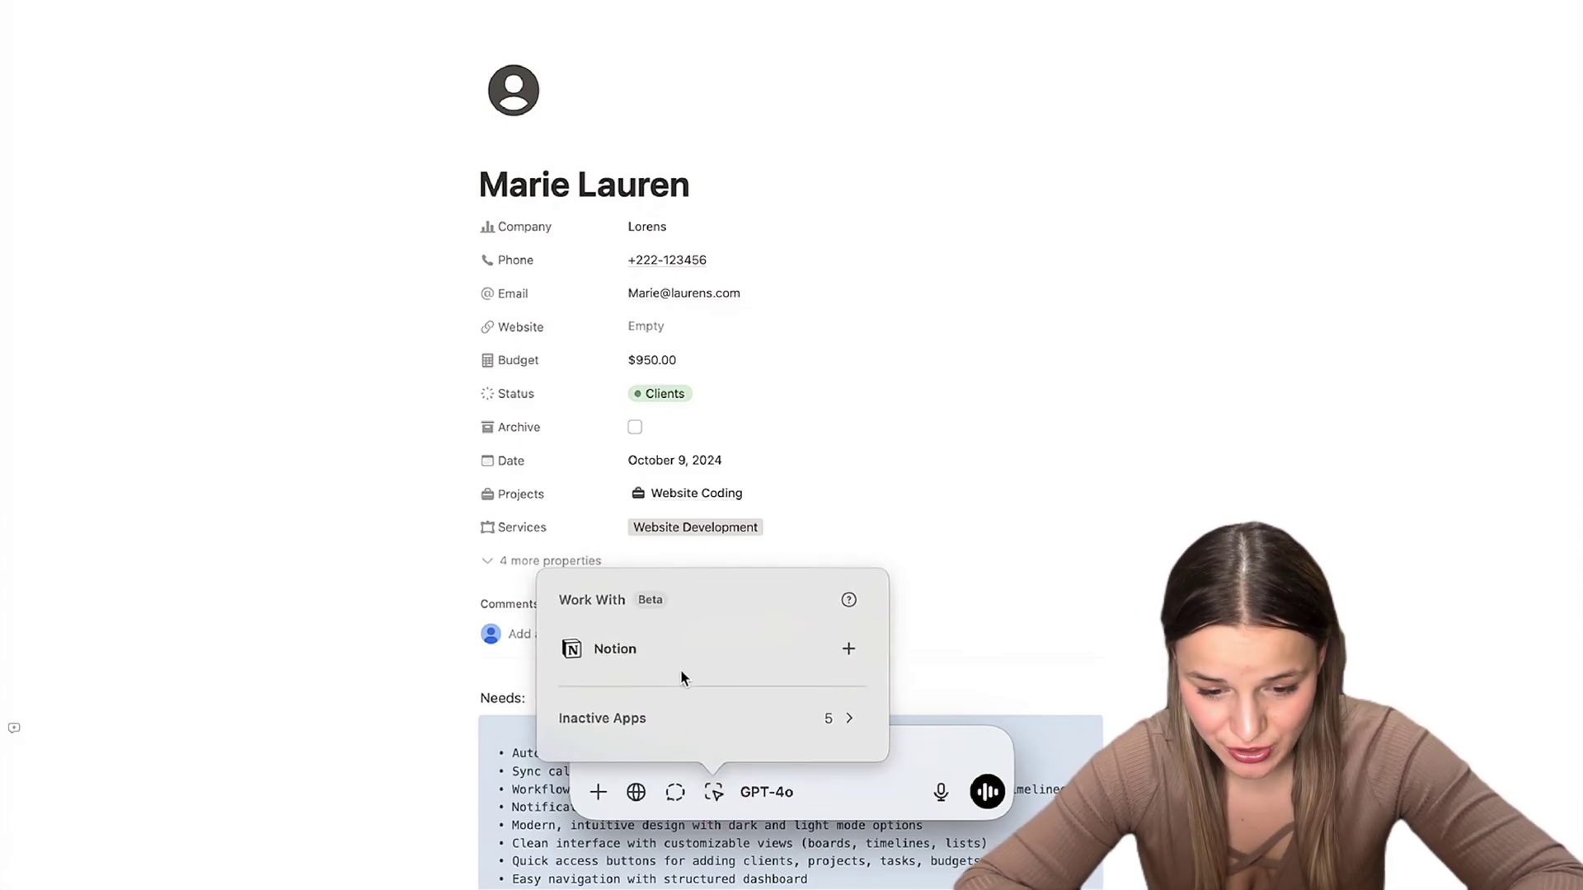
click(850, 652)
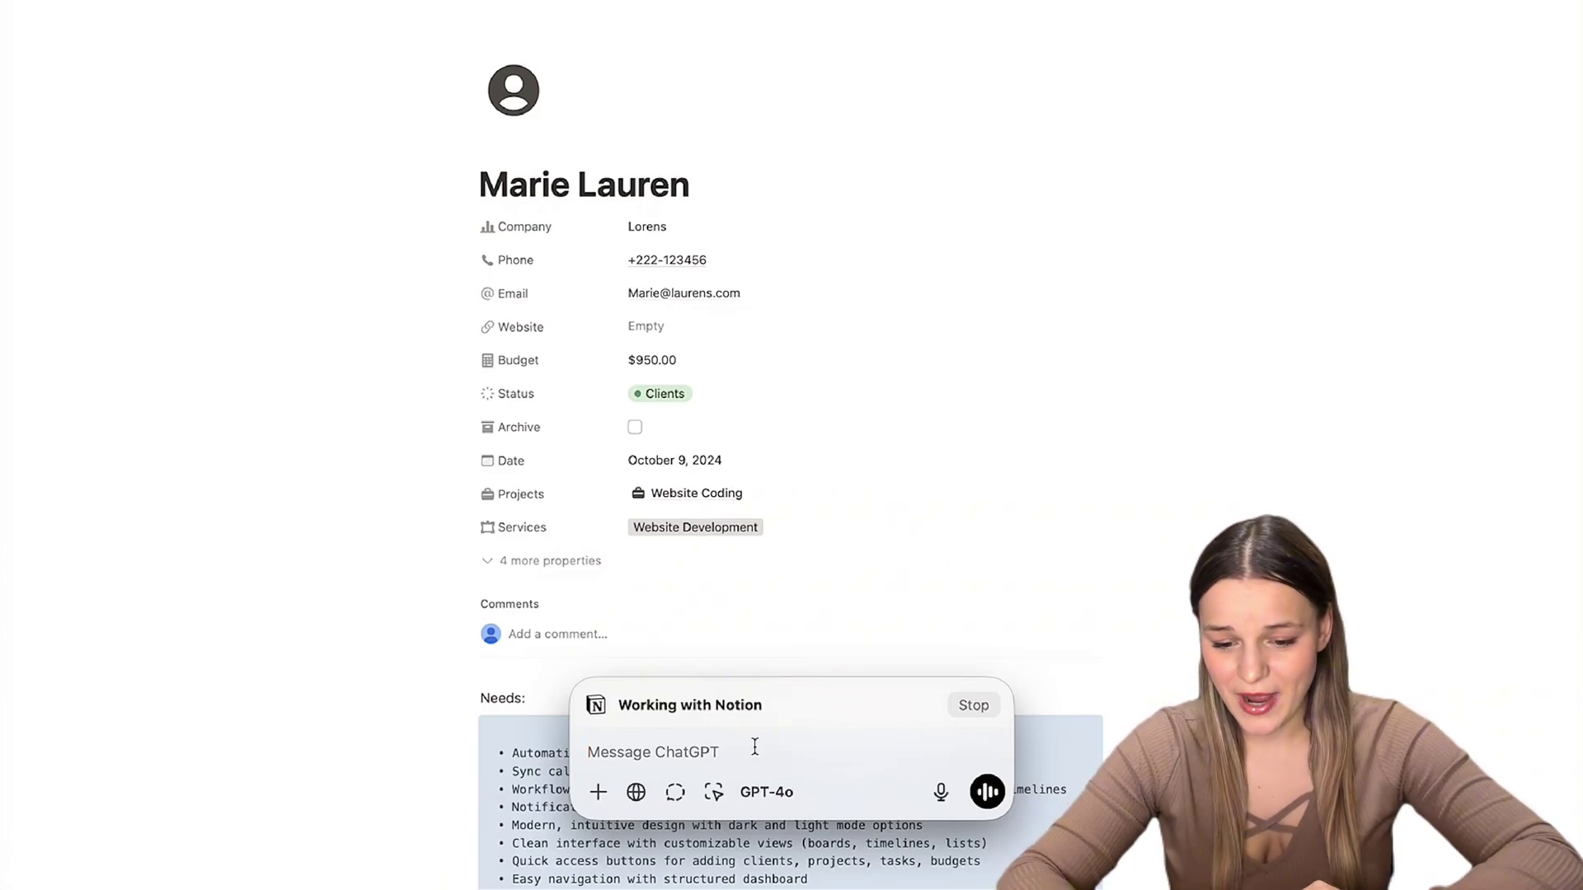
- Send 'Organise my client's requirements' and review the Automation, Design and Integration breakdown
text(Organise my client's requirements)
key(Return)
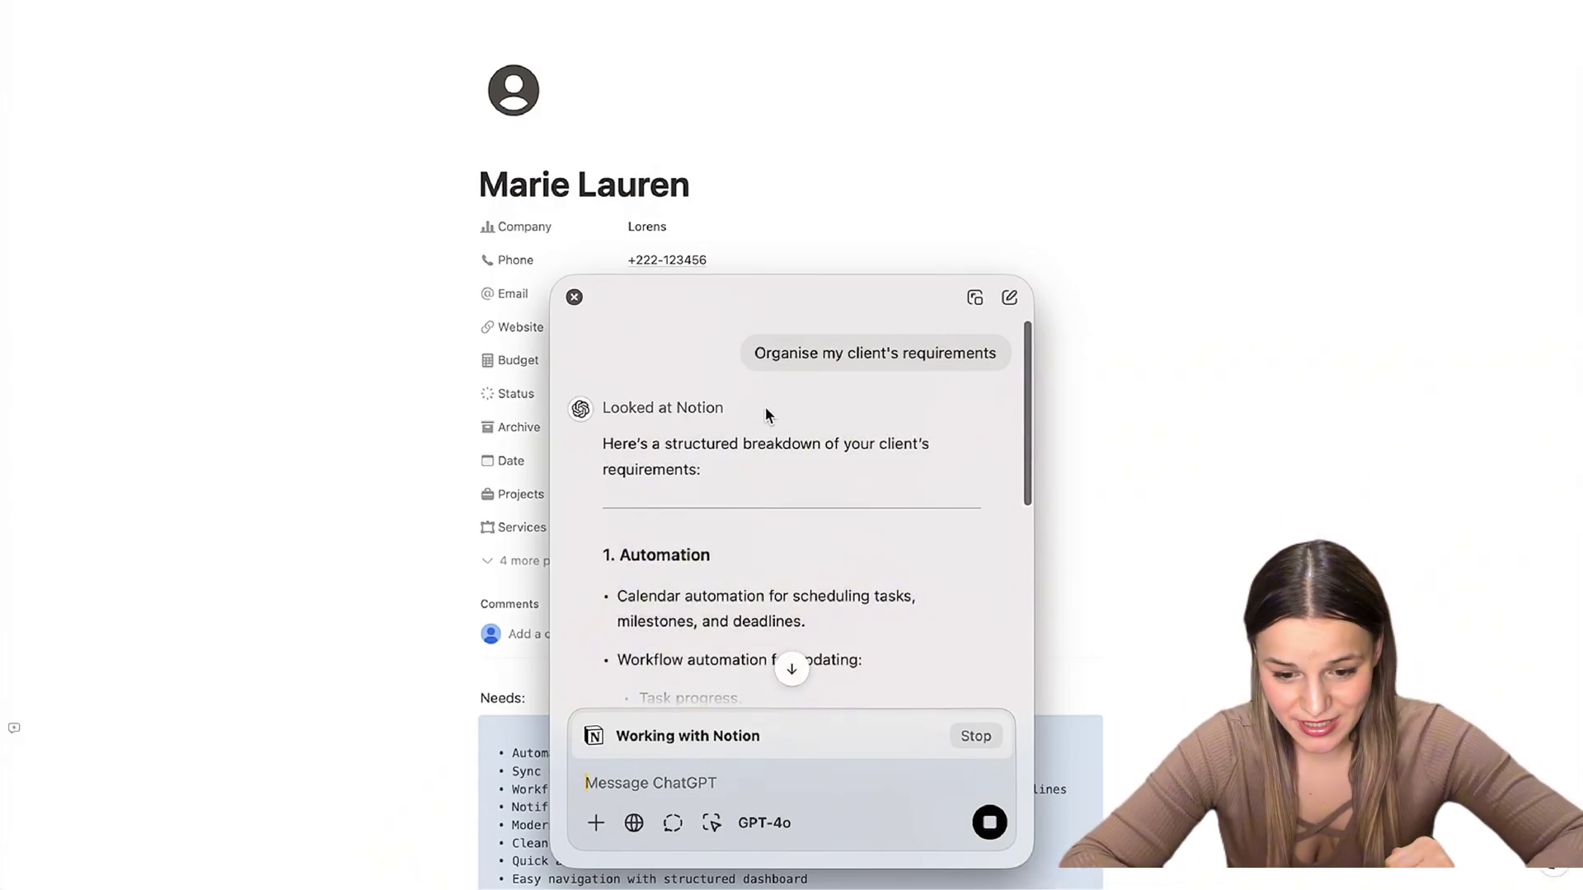
scroll(759, 579, down, 10)
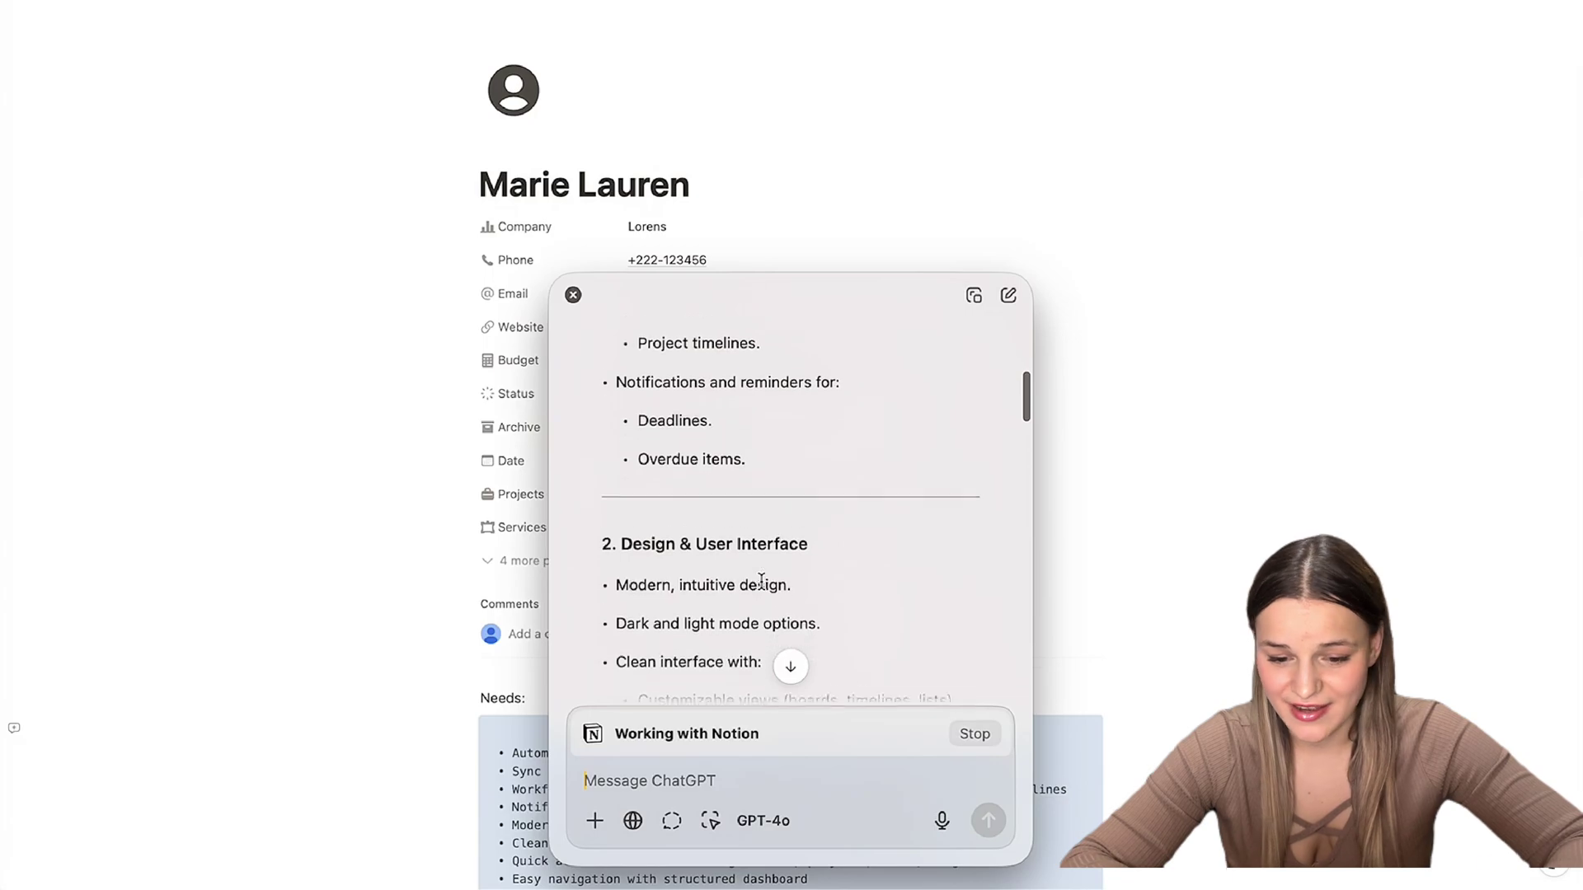
scroll(761, 583, down, 4)
scroll(761, 549, down, 5)
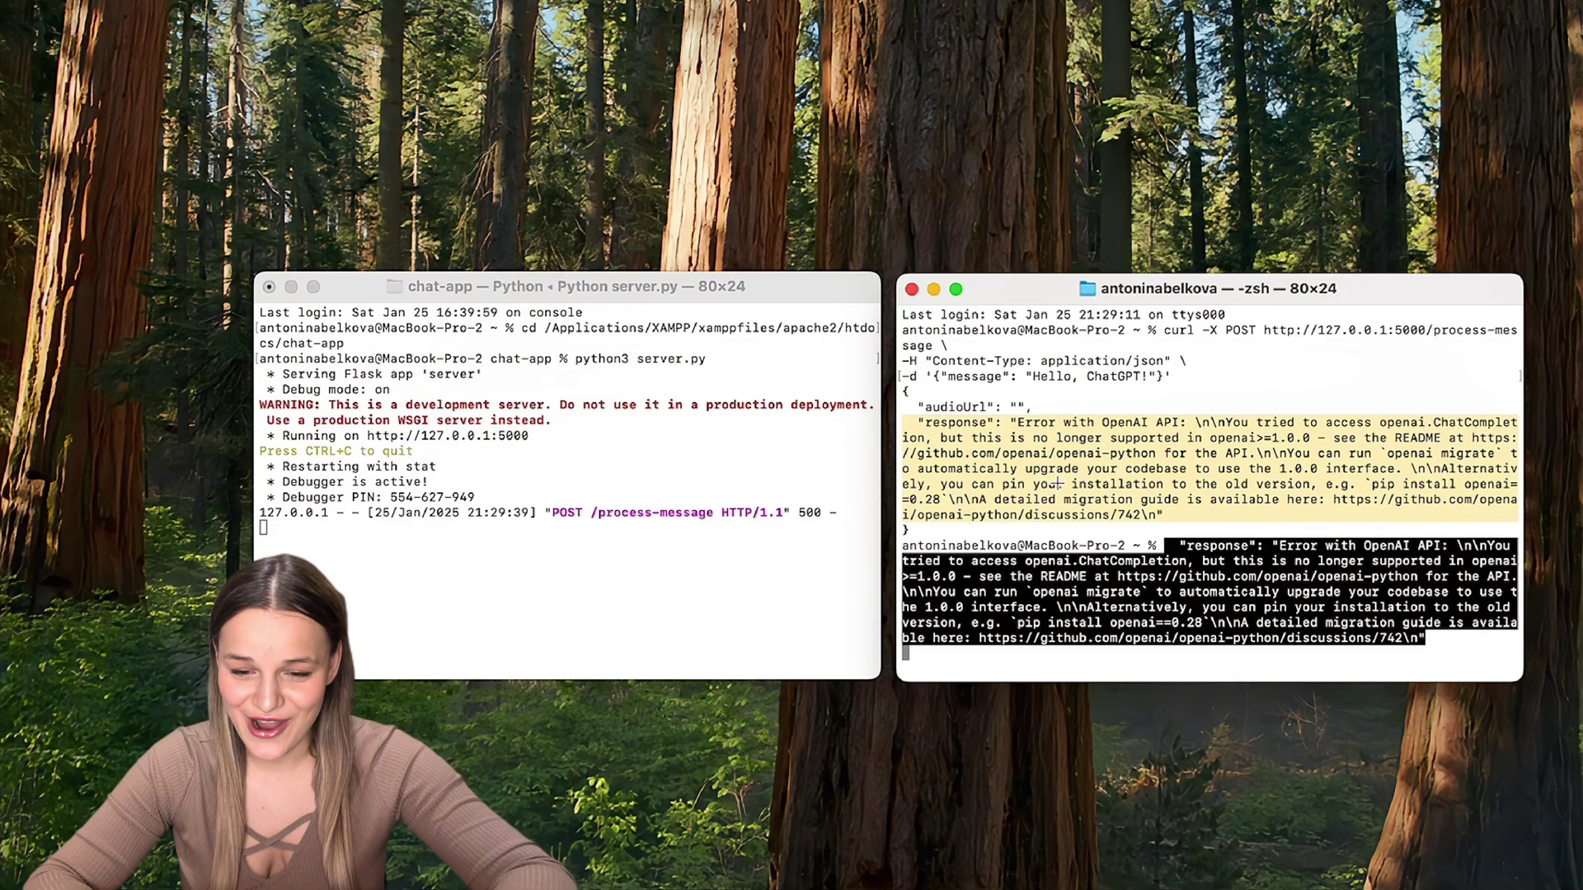
- Connect ChatGPT to Terminal and ask 'What's causing this error?' about the OpenAI API error
key(alt+space)
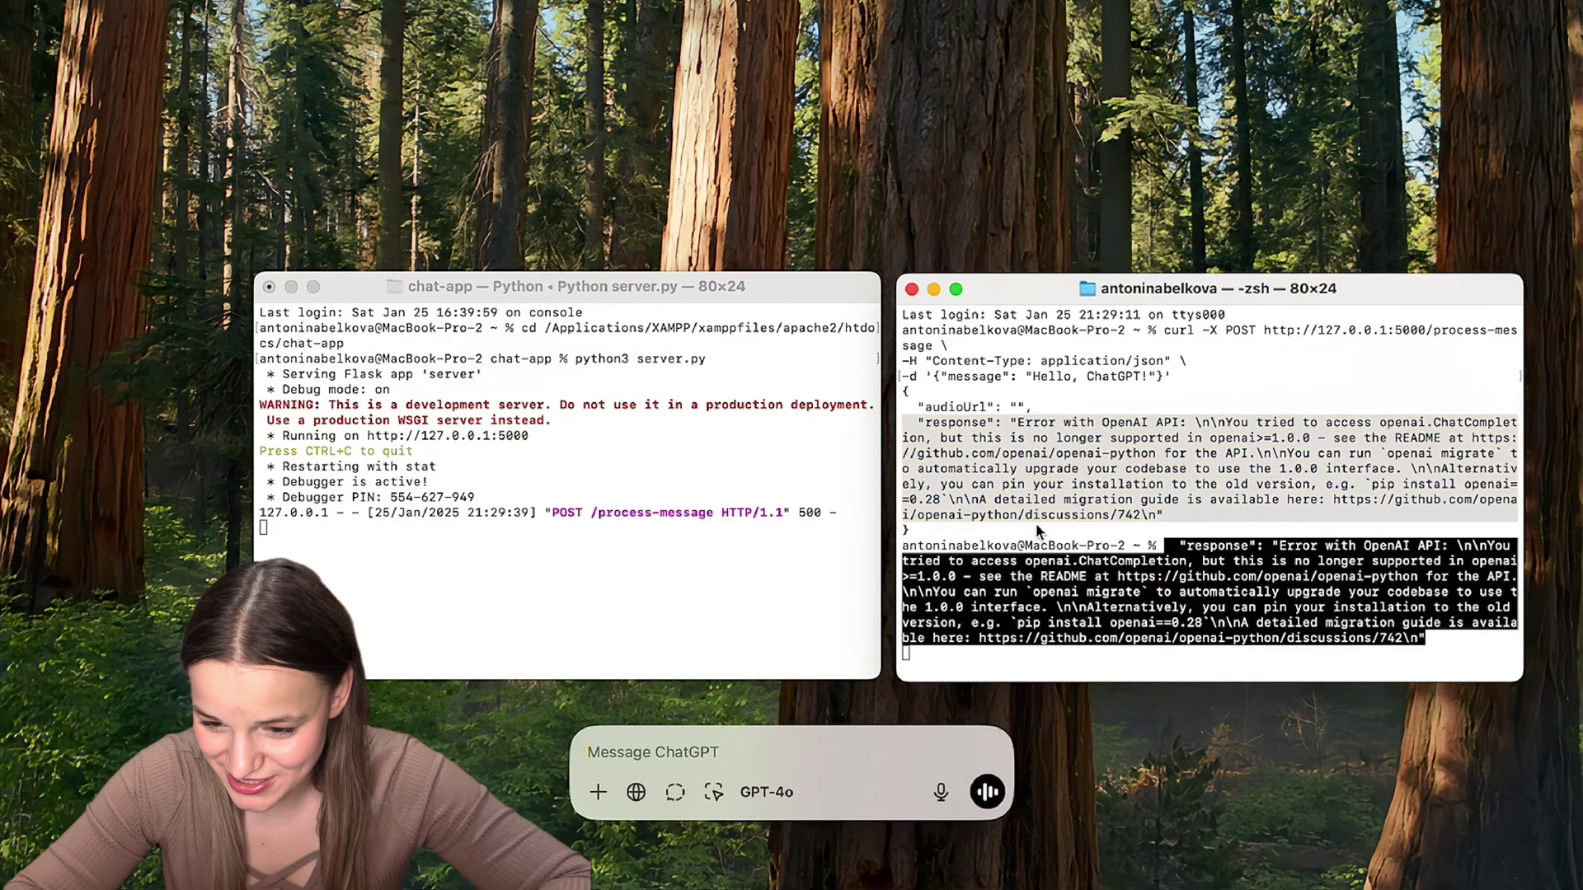
click(715, 798)
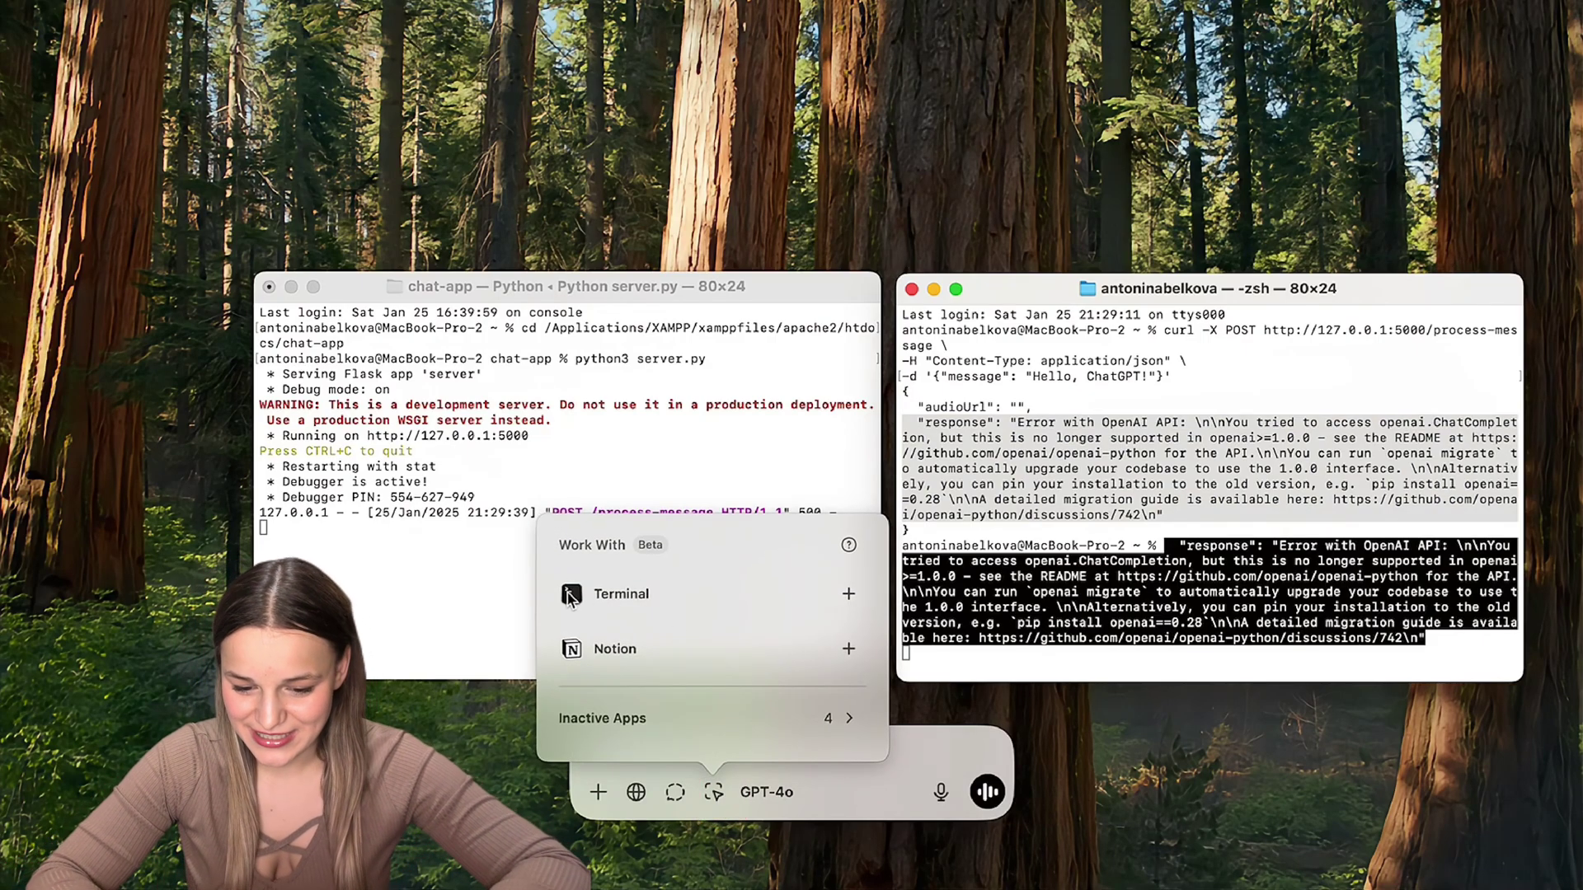
click(848, 595)
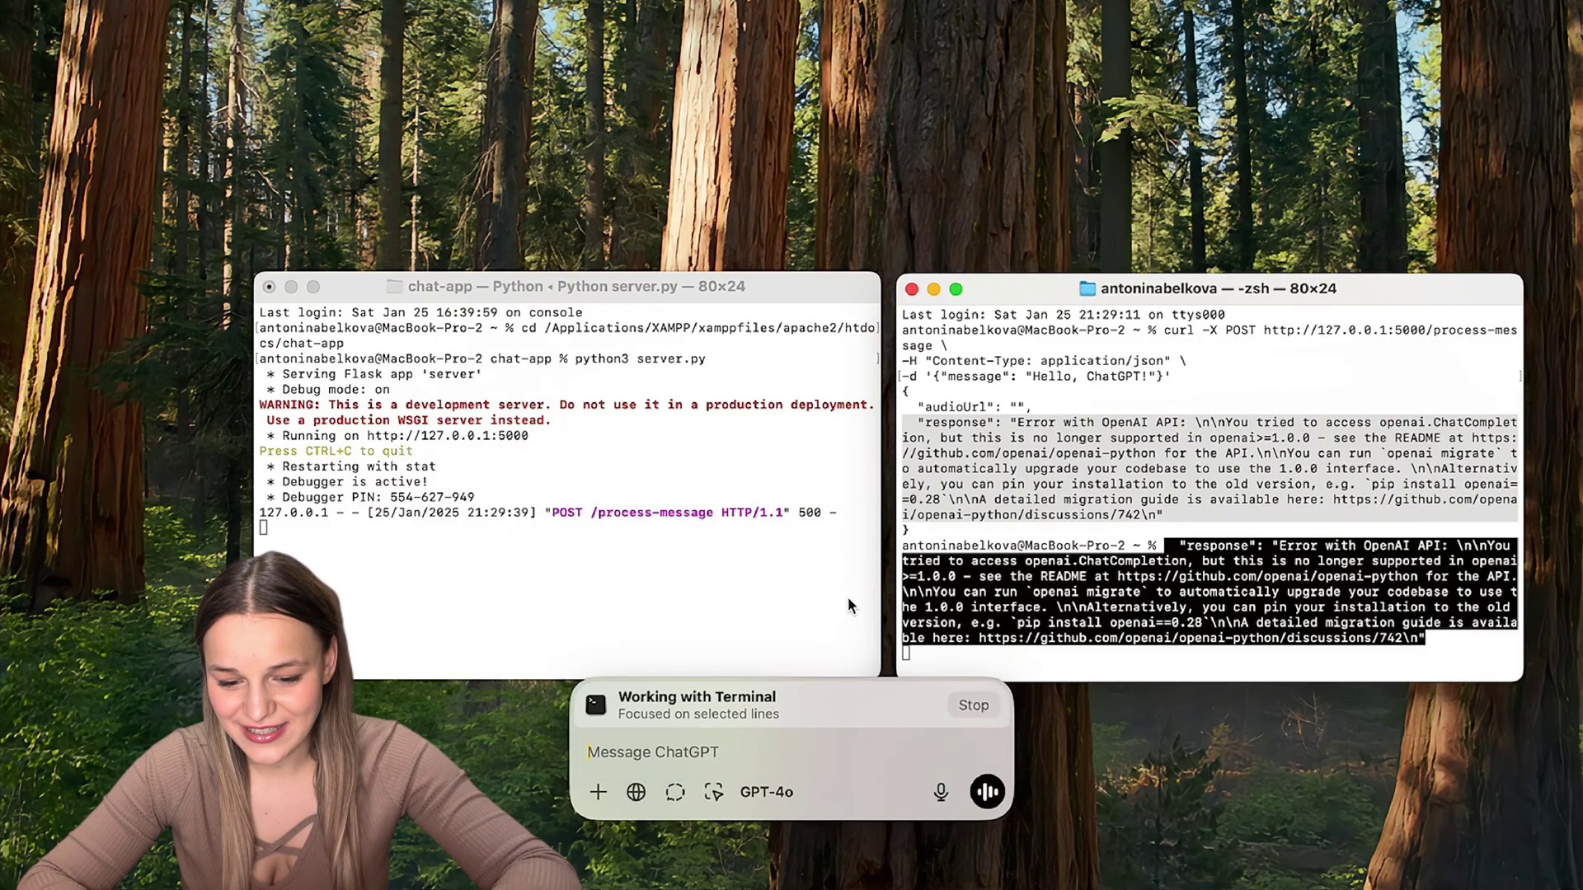
text(What's causing this error?)
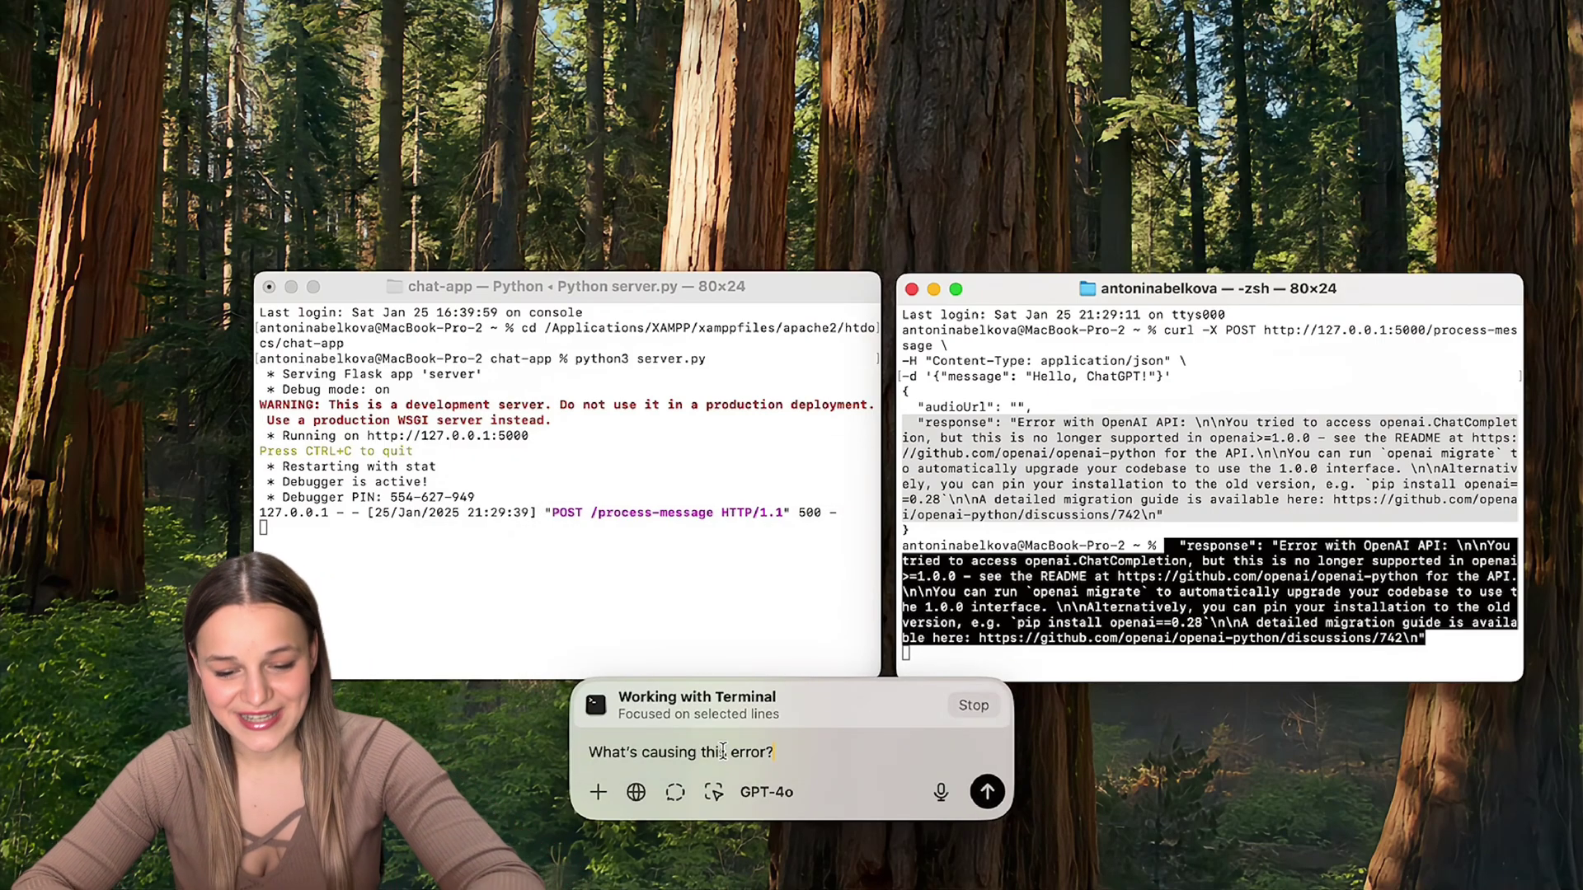
key(Return)
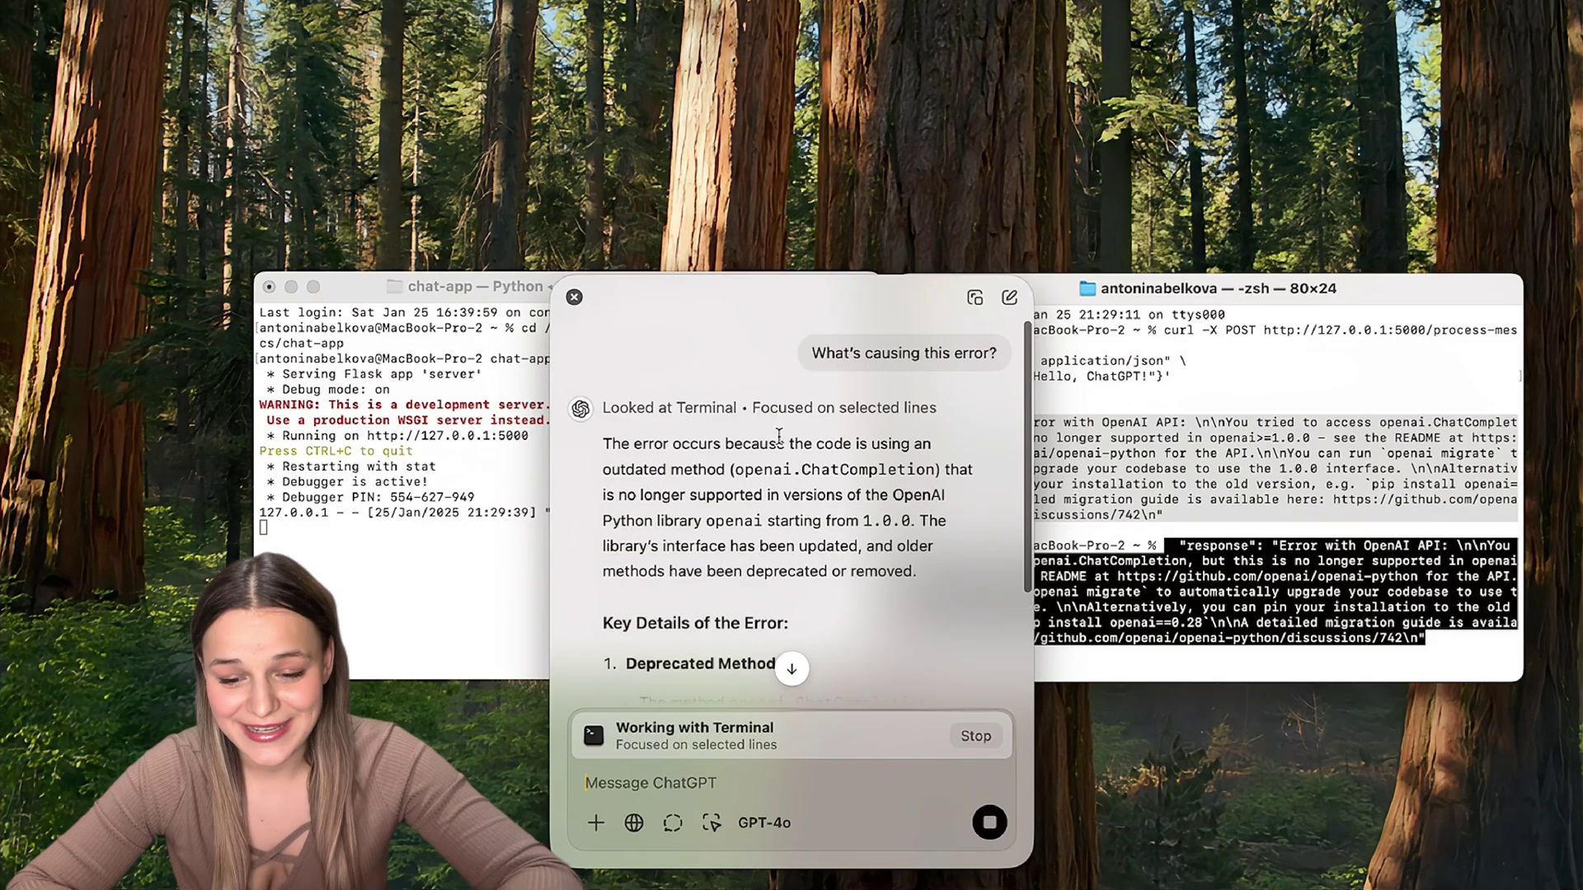
scroll(809, 545, down, 5)
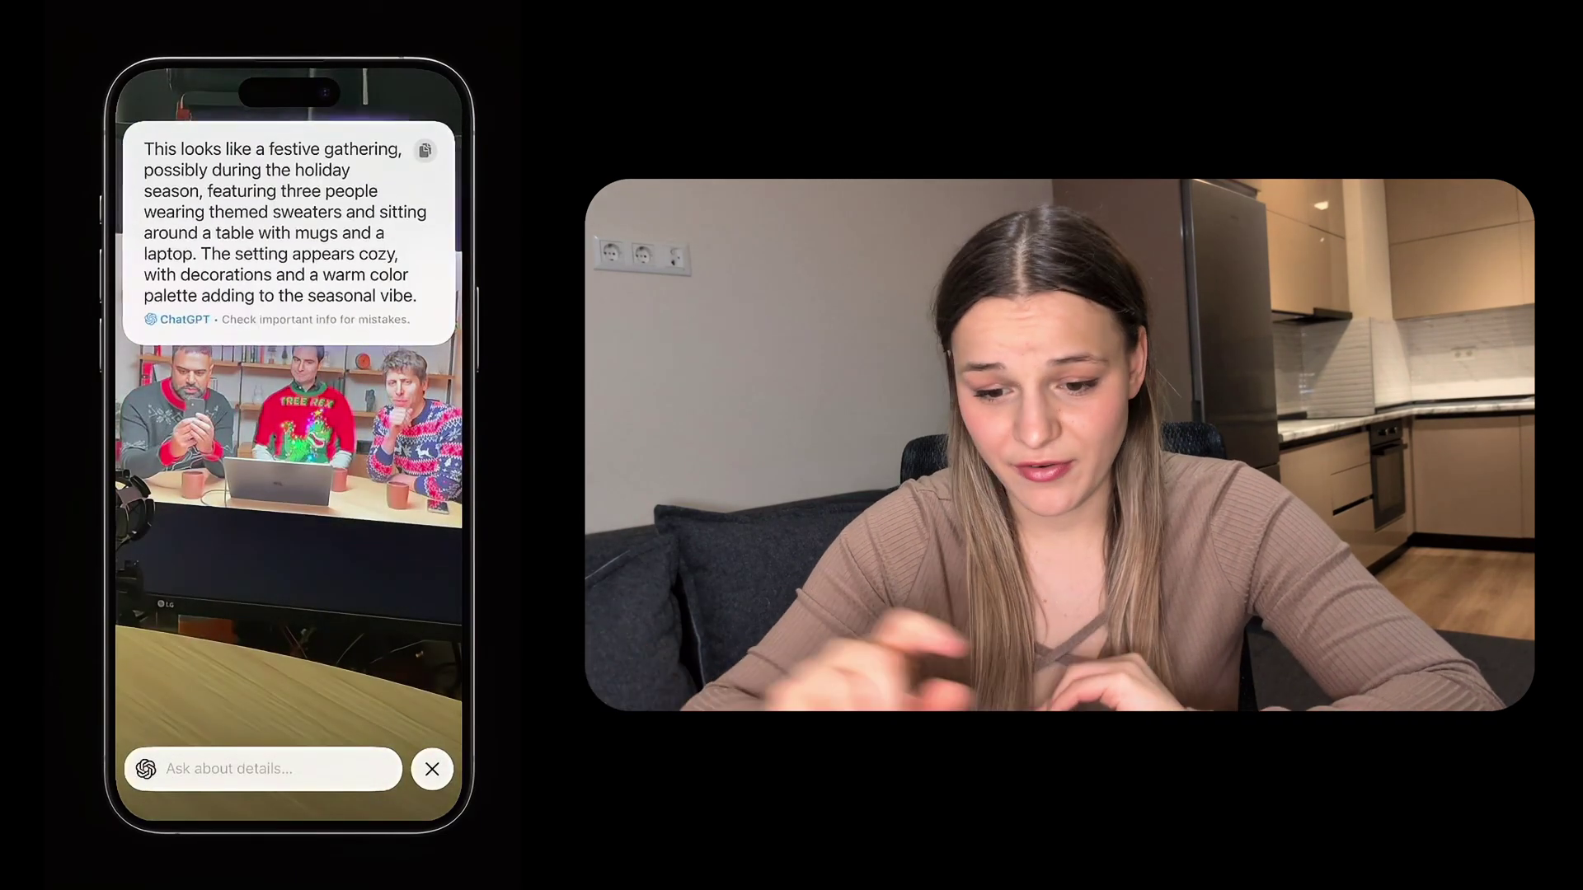
- Begin a follow-up question about a Christmas sweater contest, naming the person on the left
click(247, 768)
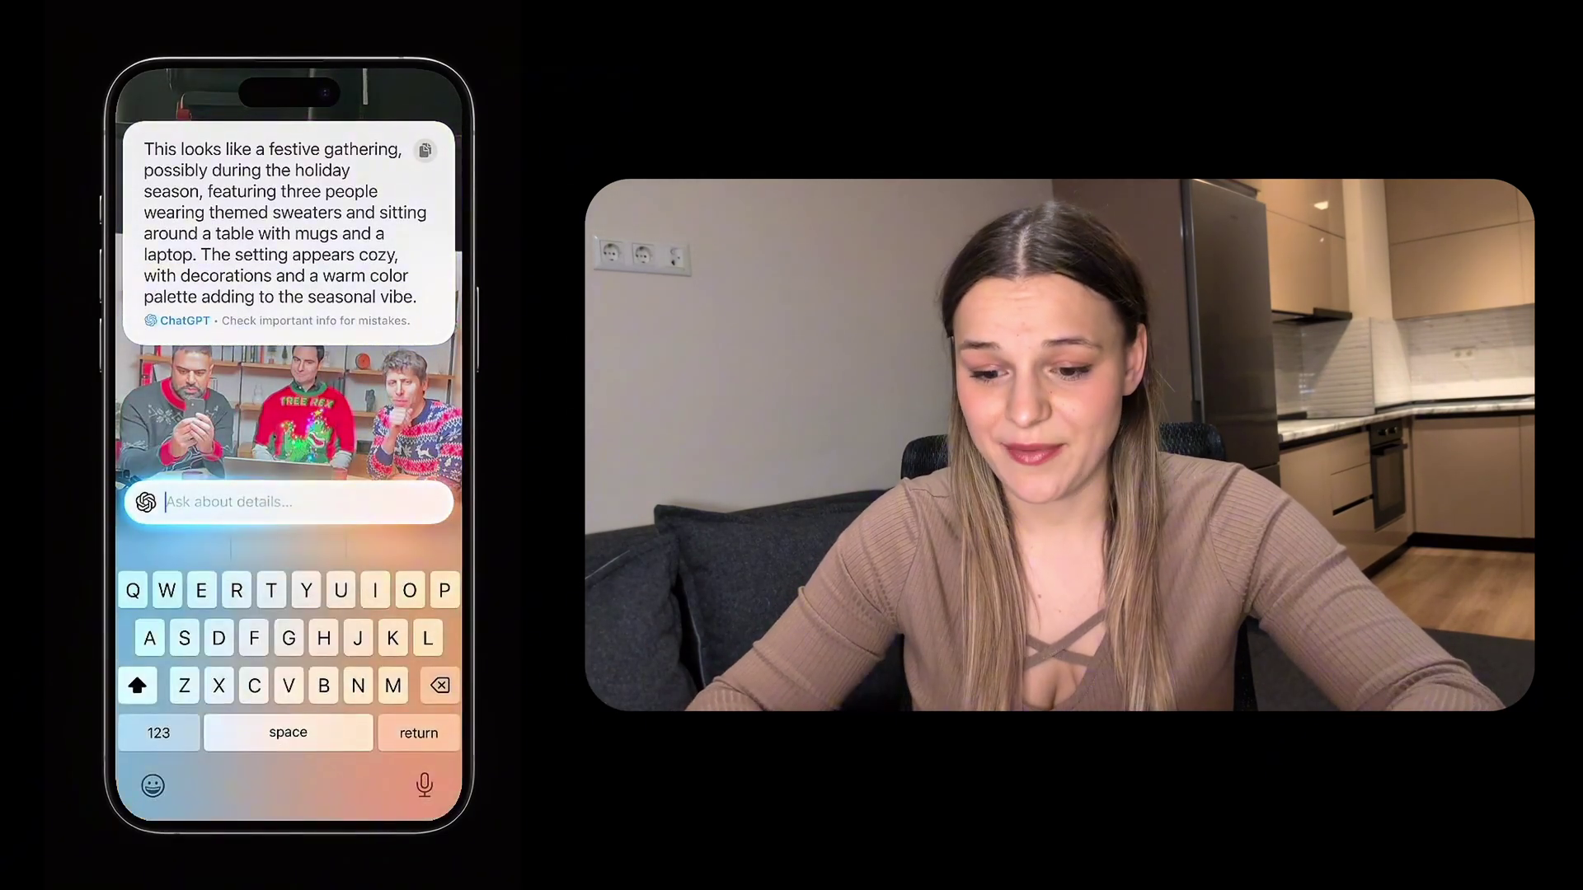
text(Were having a )
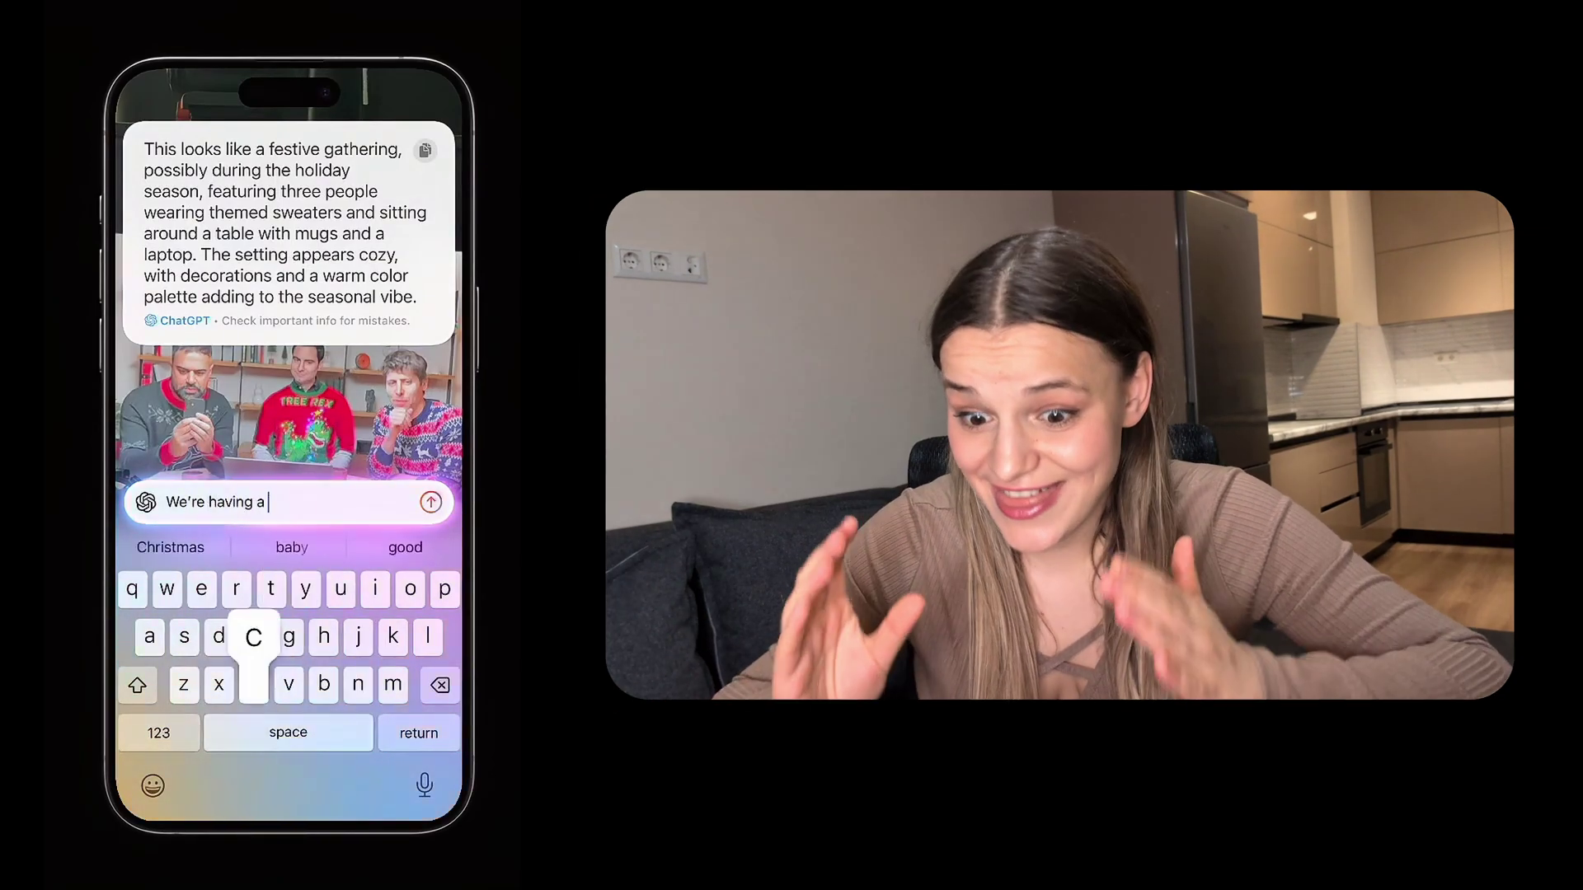
text(chrissweater con)
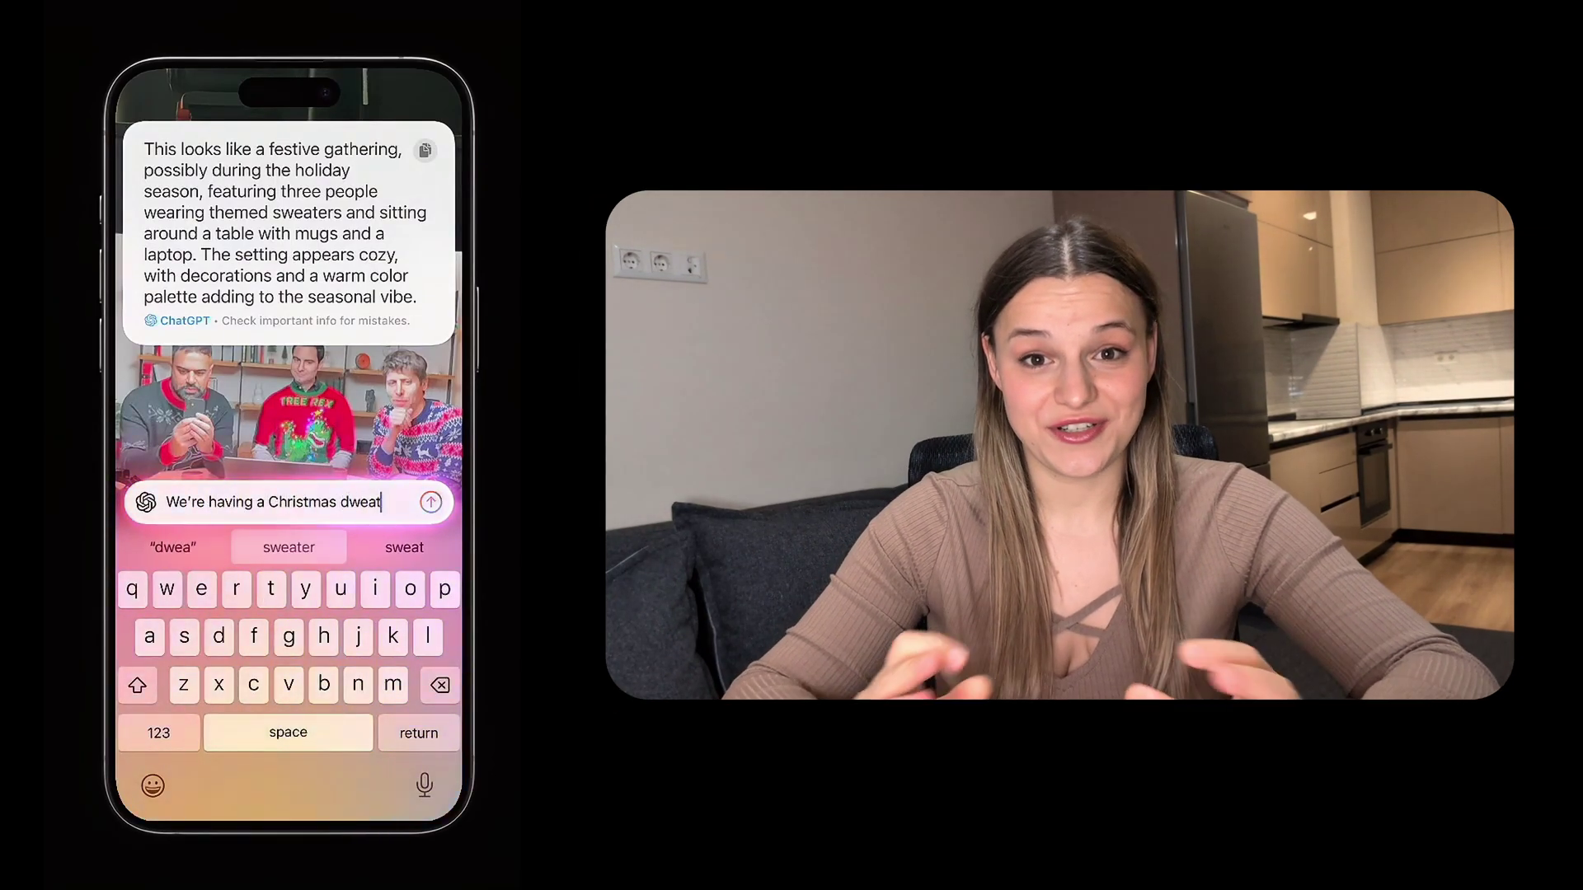
text(test. Migdad on lef)
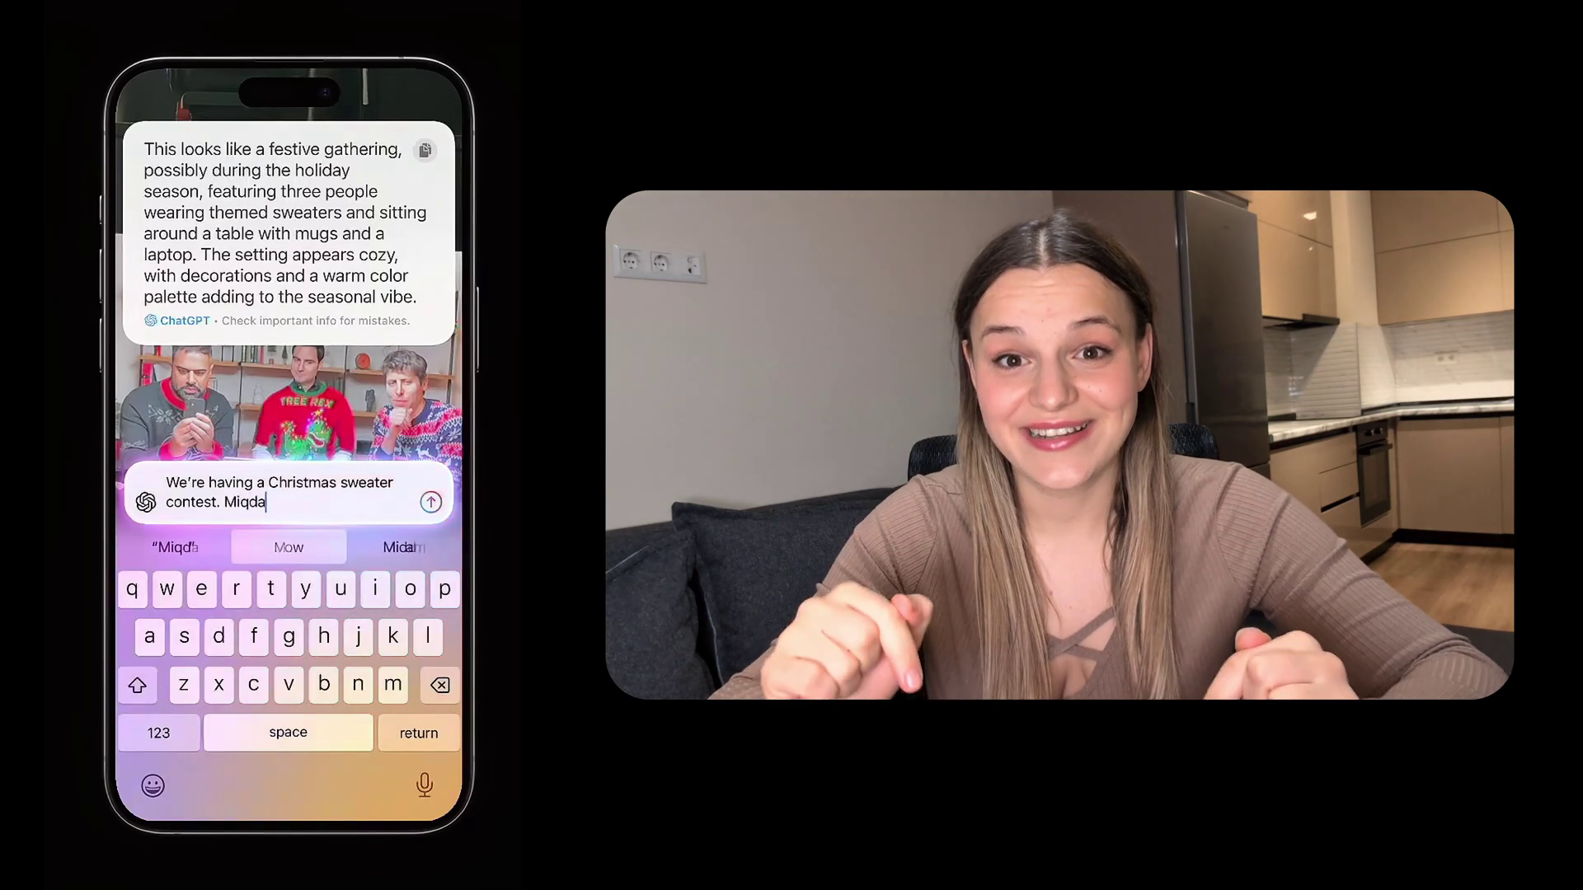